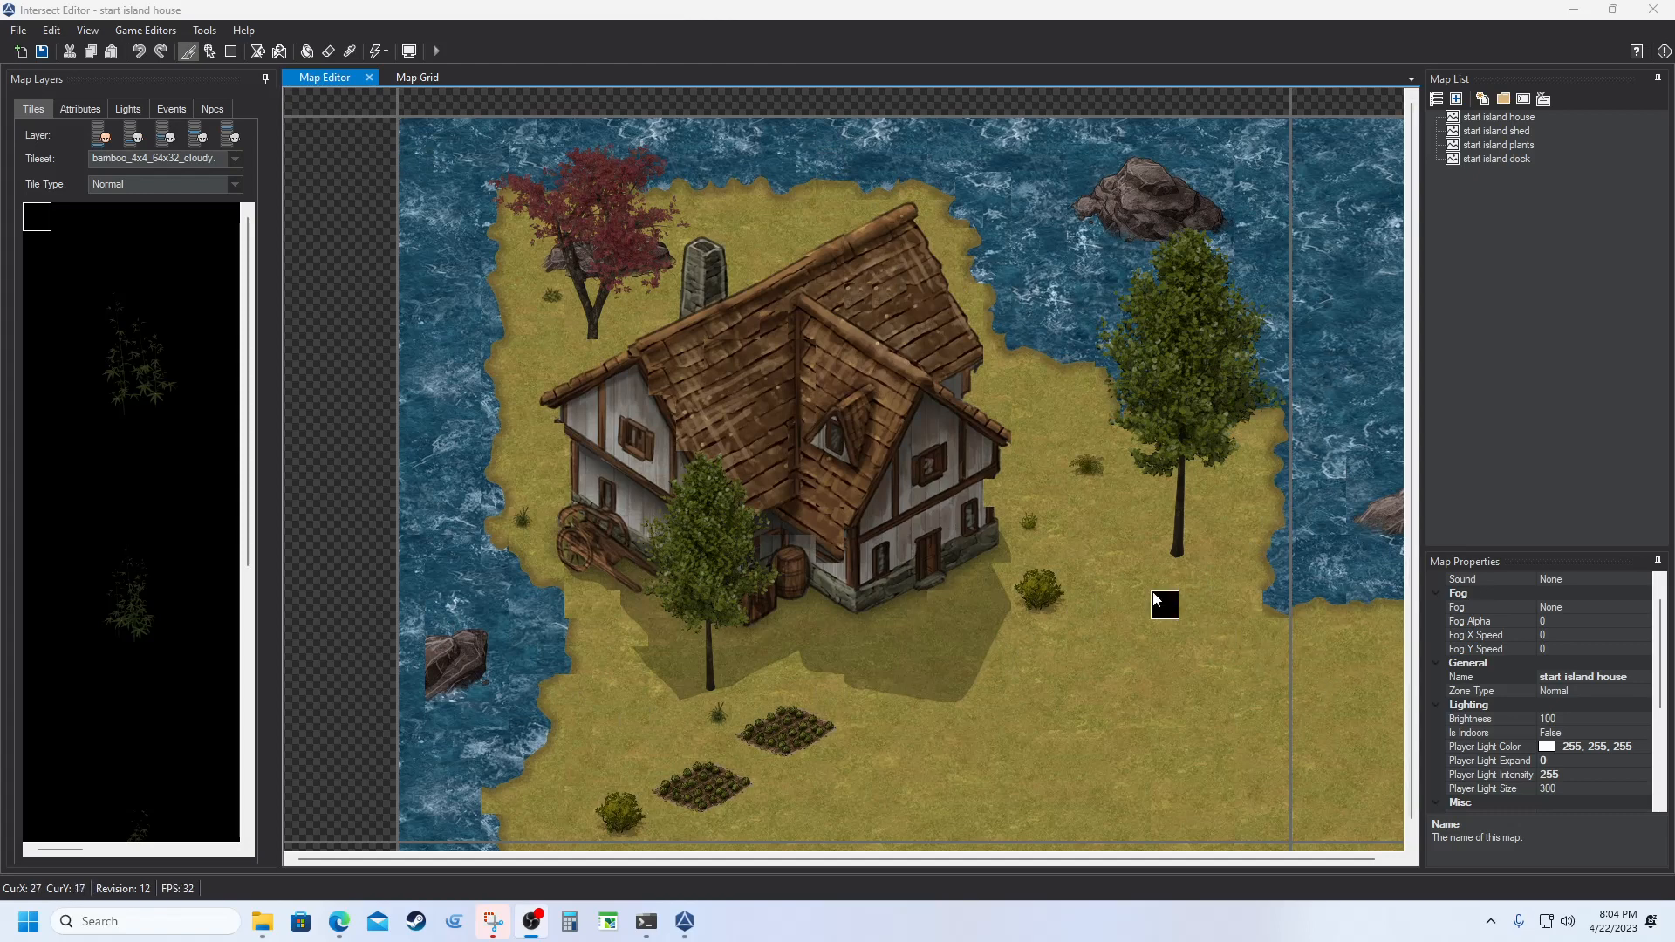
Set the face of the Doodle Ranger class's male sprite option to doodle_m64.png and save the class
{"action": "left_click", "coordinate": [419, 81]}
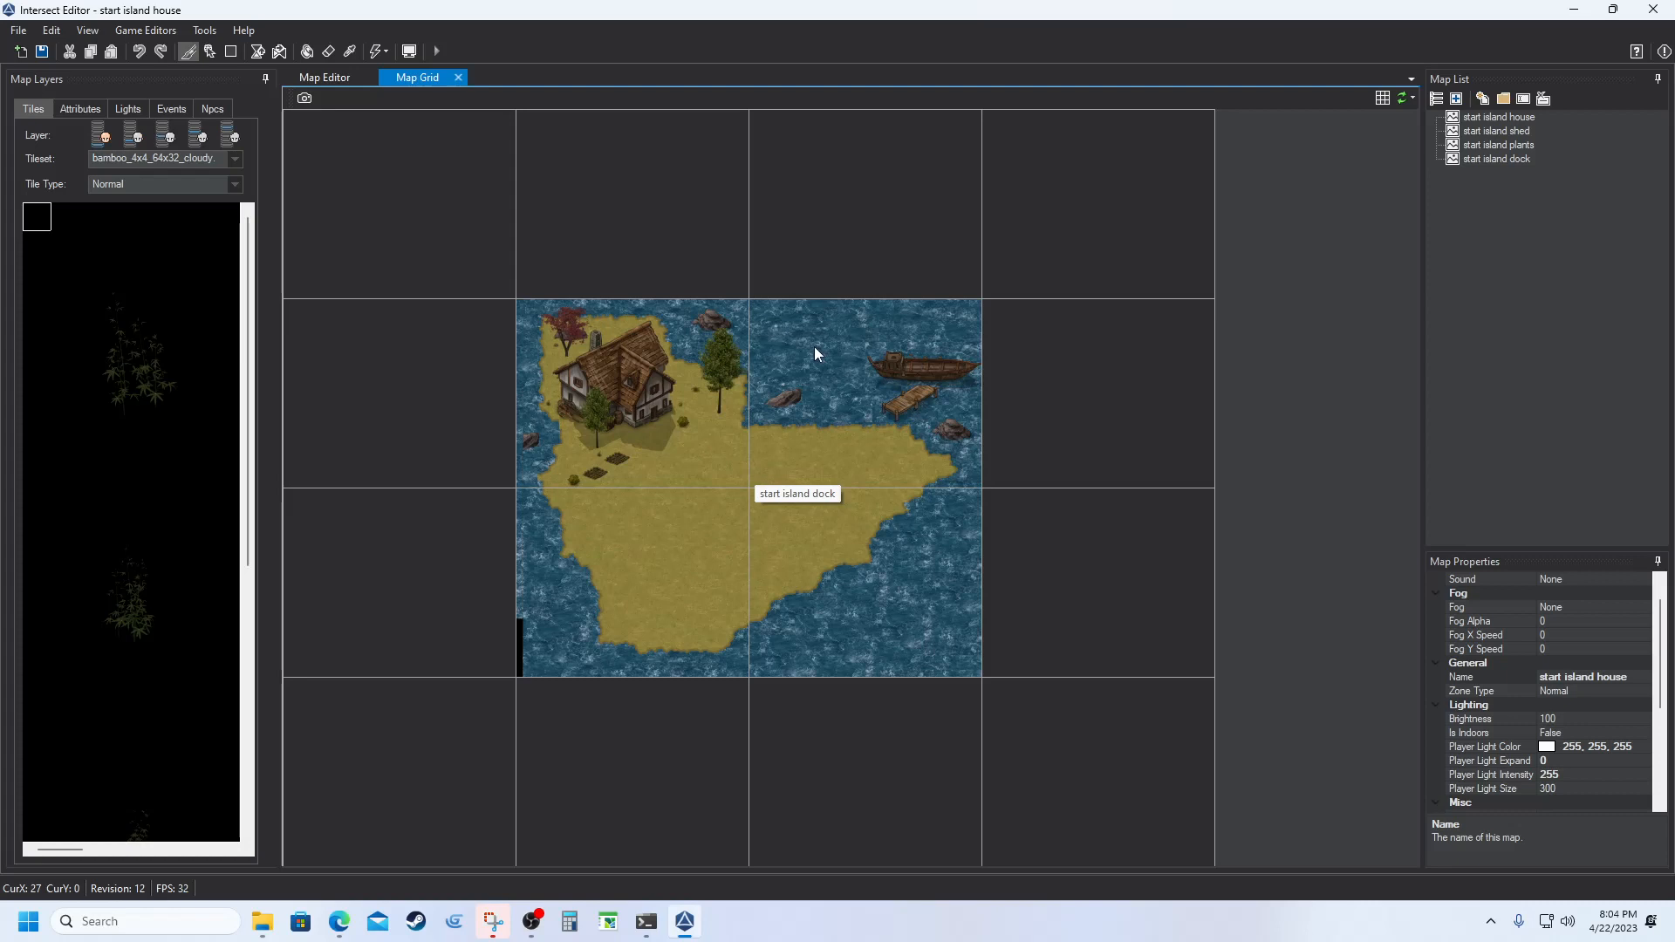
{"action": "left_click", "coordinate": [147, 31]}
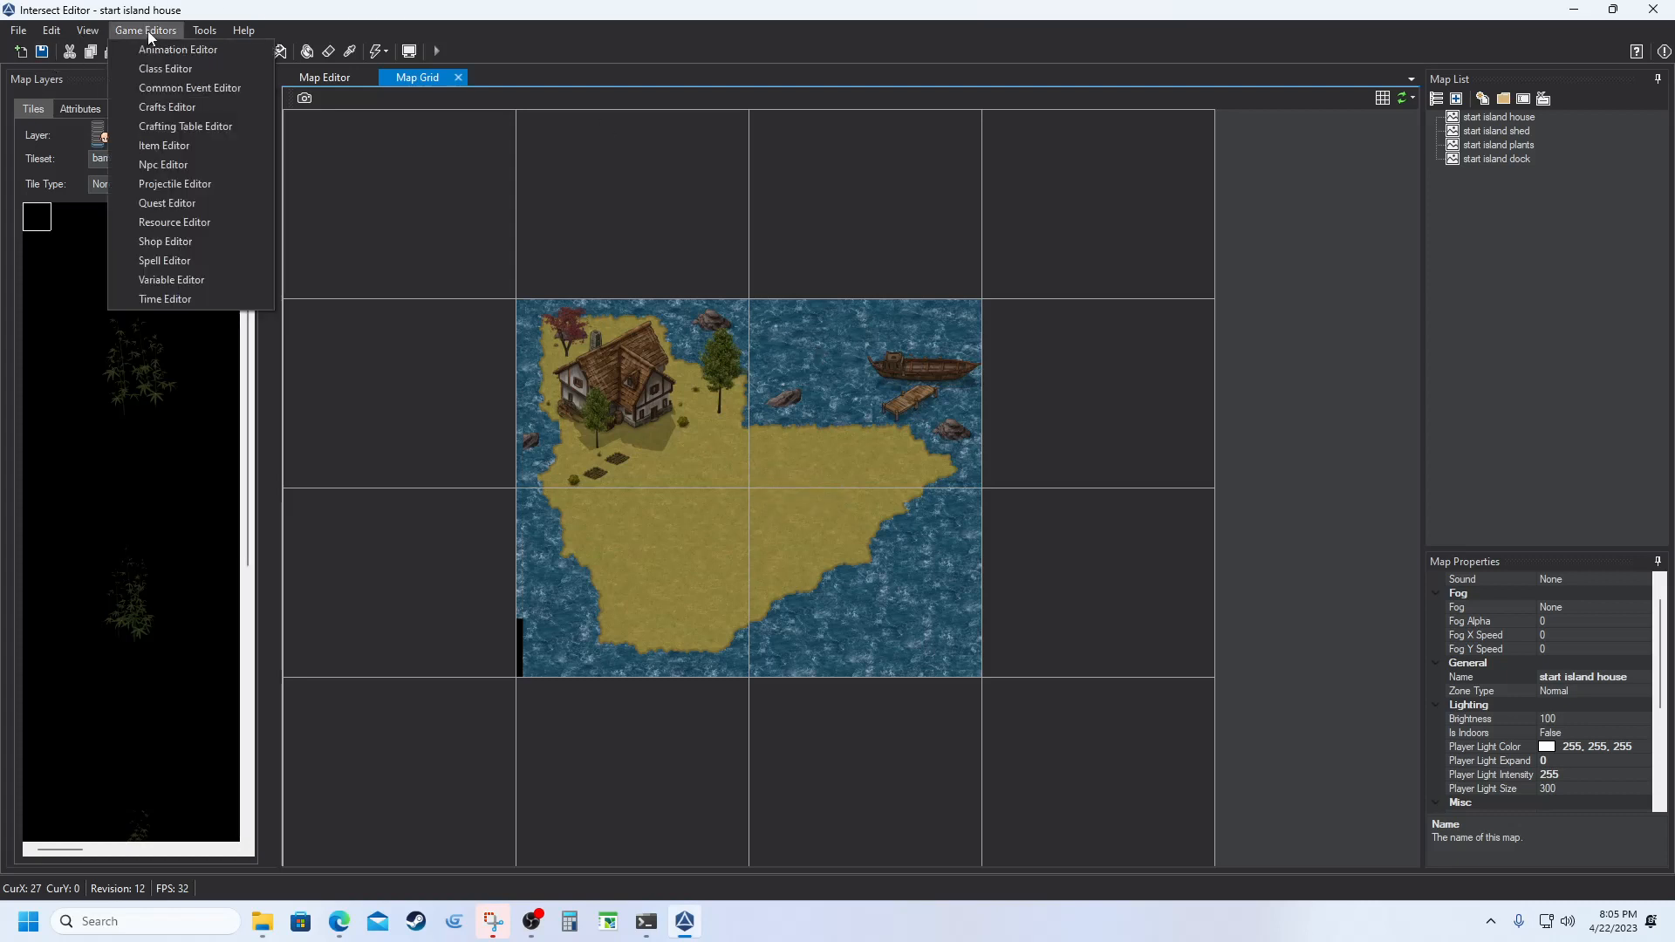
{"action": "left_click", "coordinate": [175, 71]}
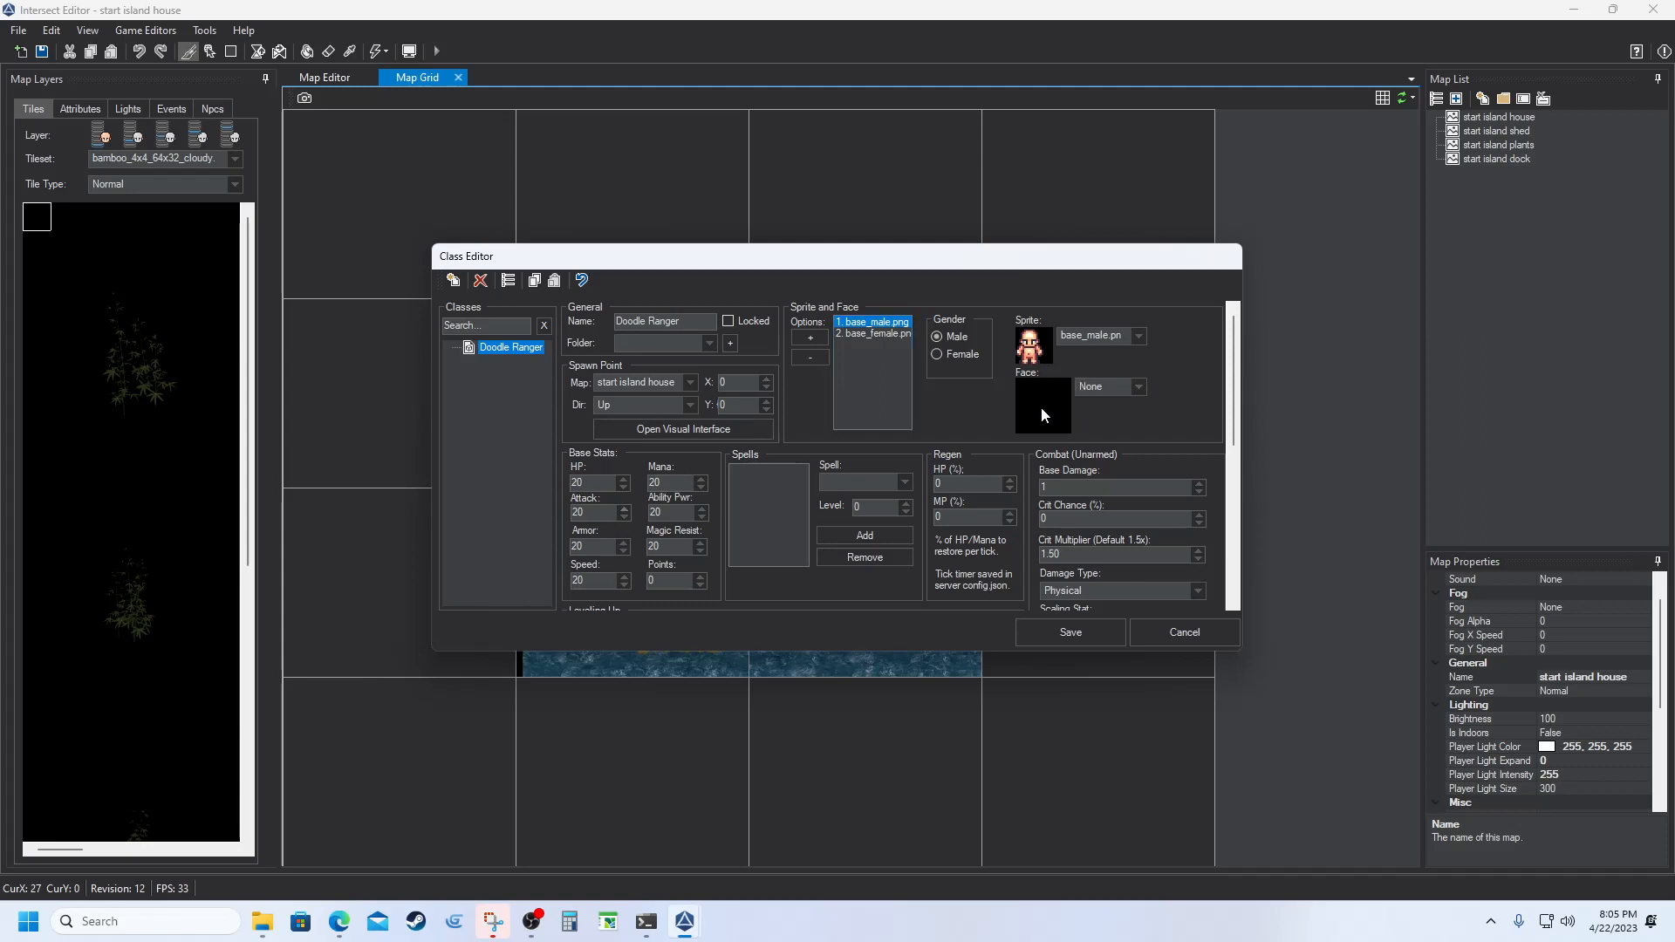
{"action": "left_click", "coordinate": [1138, 389]}
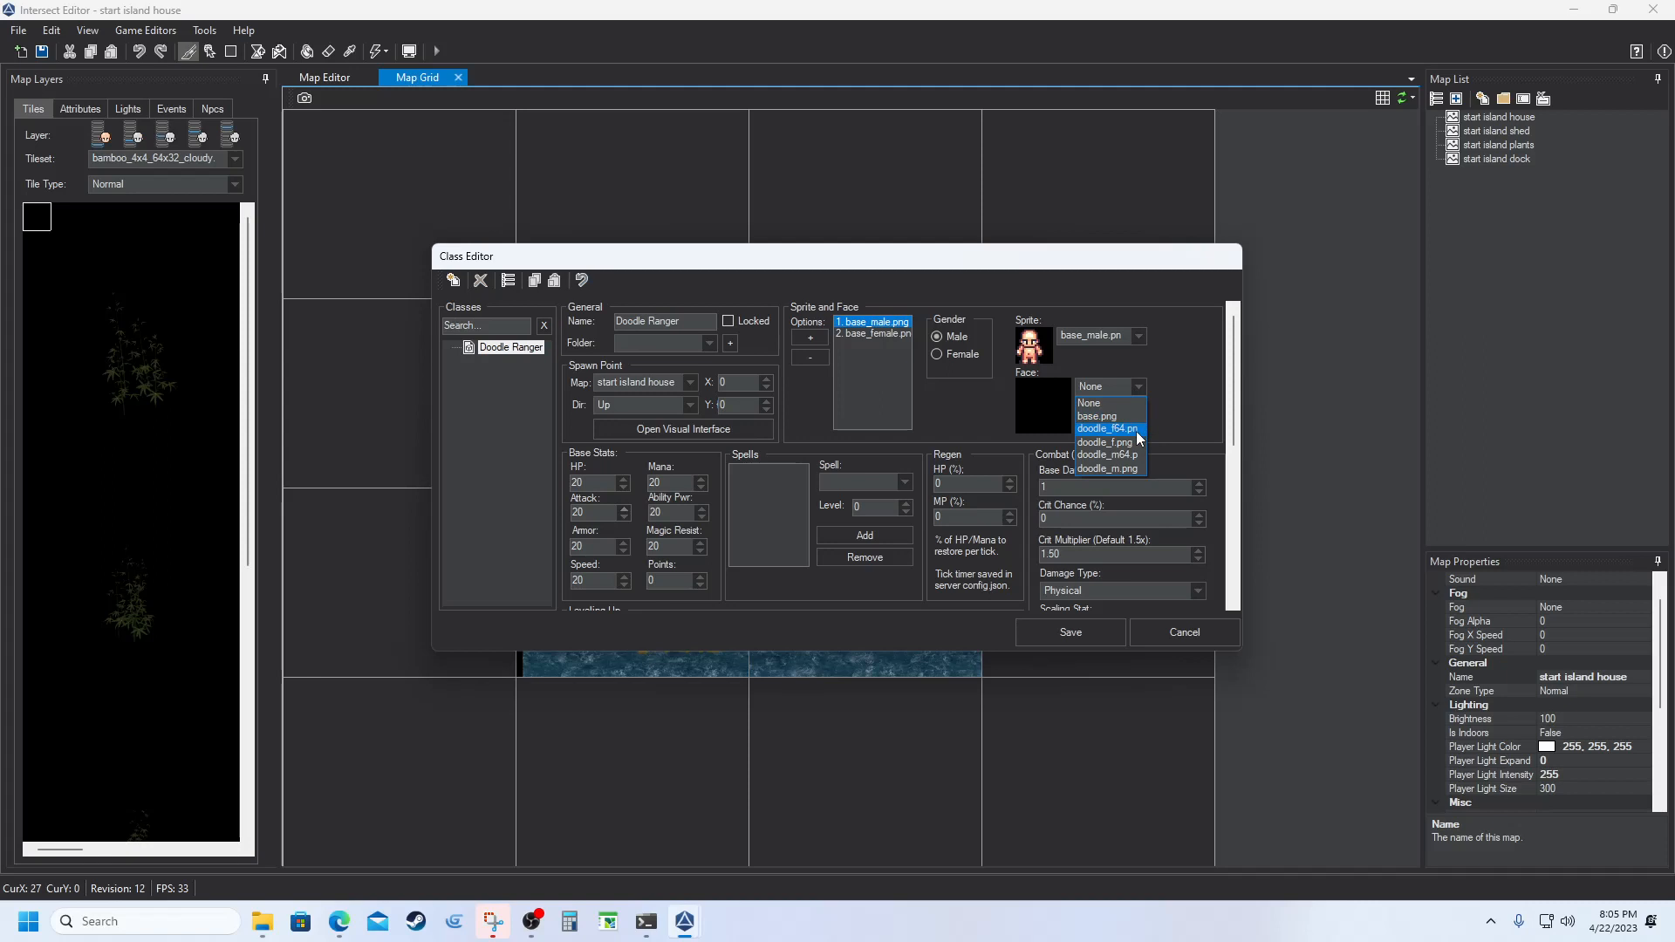
{"action": "left_click", "coordinate": [1107, 453]}
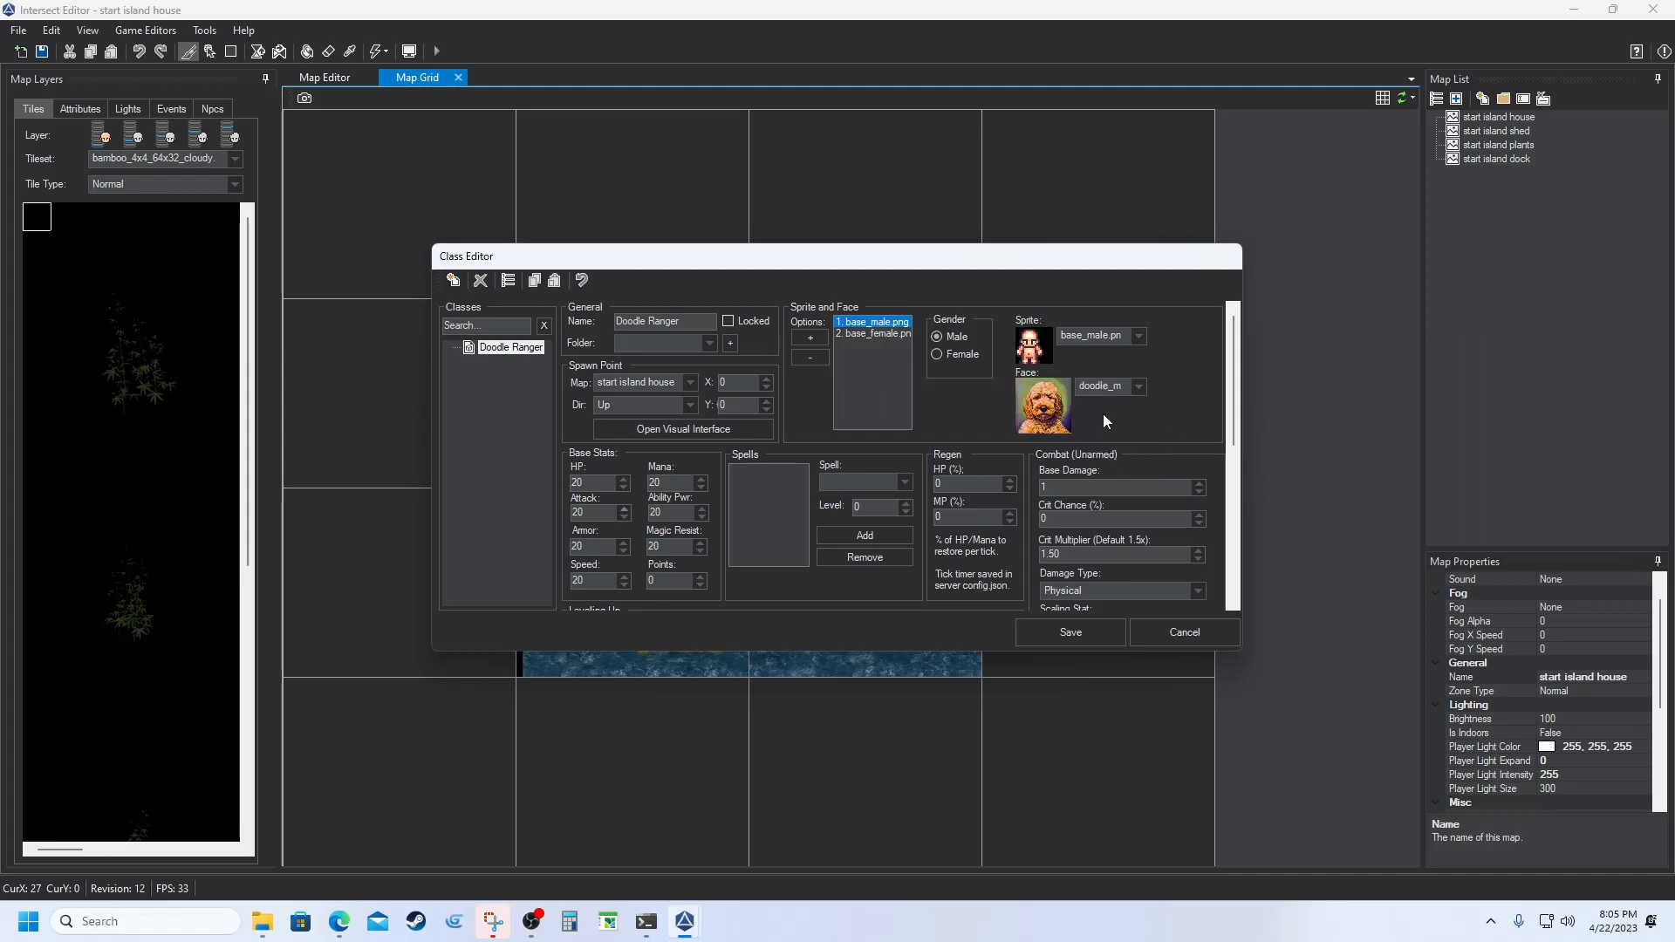
{"action": "left_click", "coordinate": [1070, 630]}
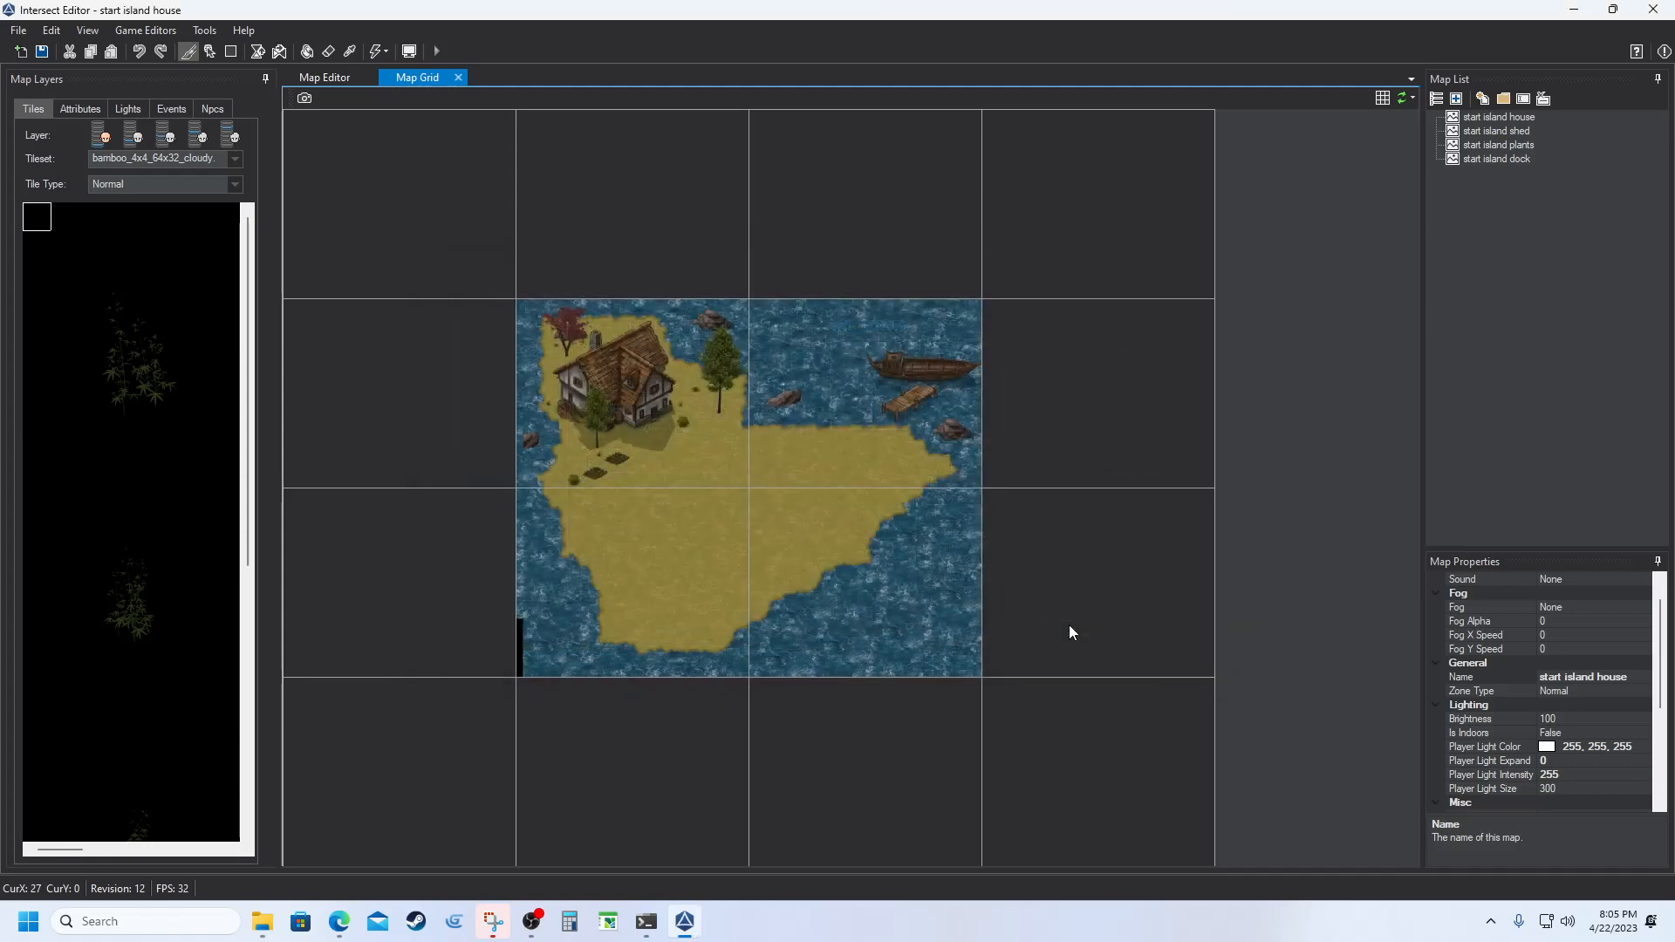
Reopen the Doodle Ranger class, compare the faces of its male and female sprite options, and save
{"action": "left_click", "coordinate": [147, 33]}
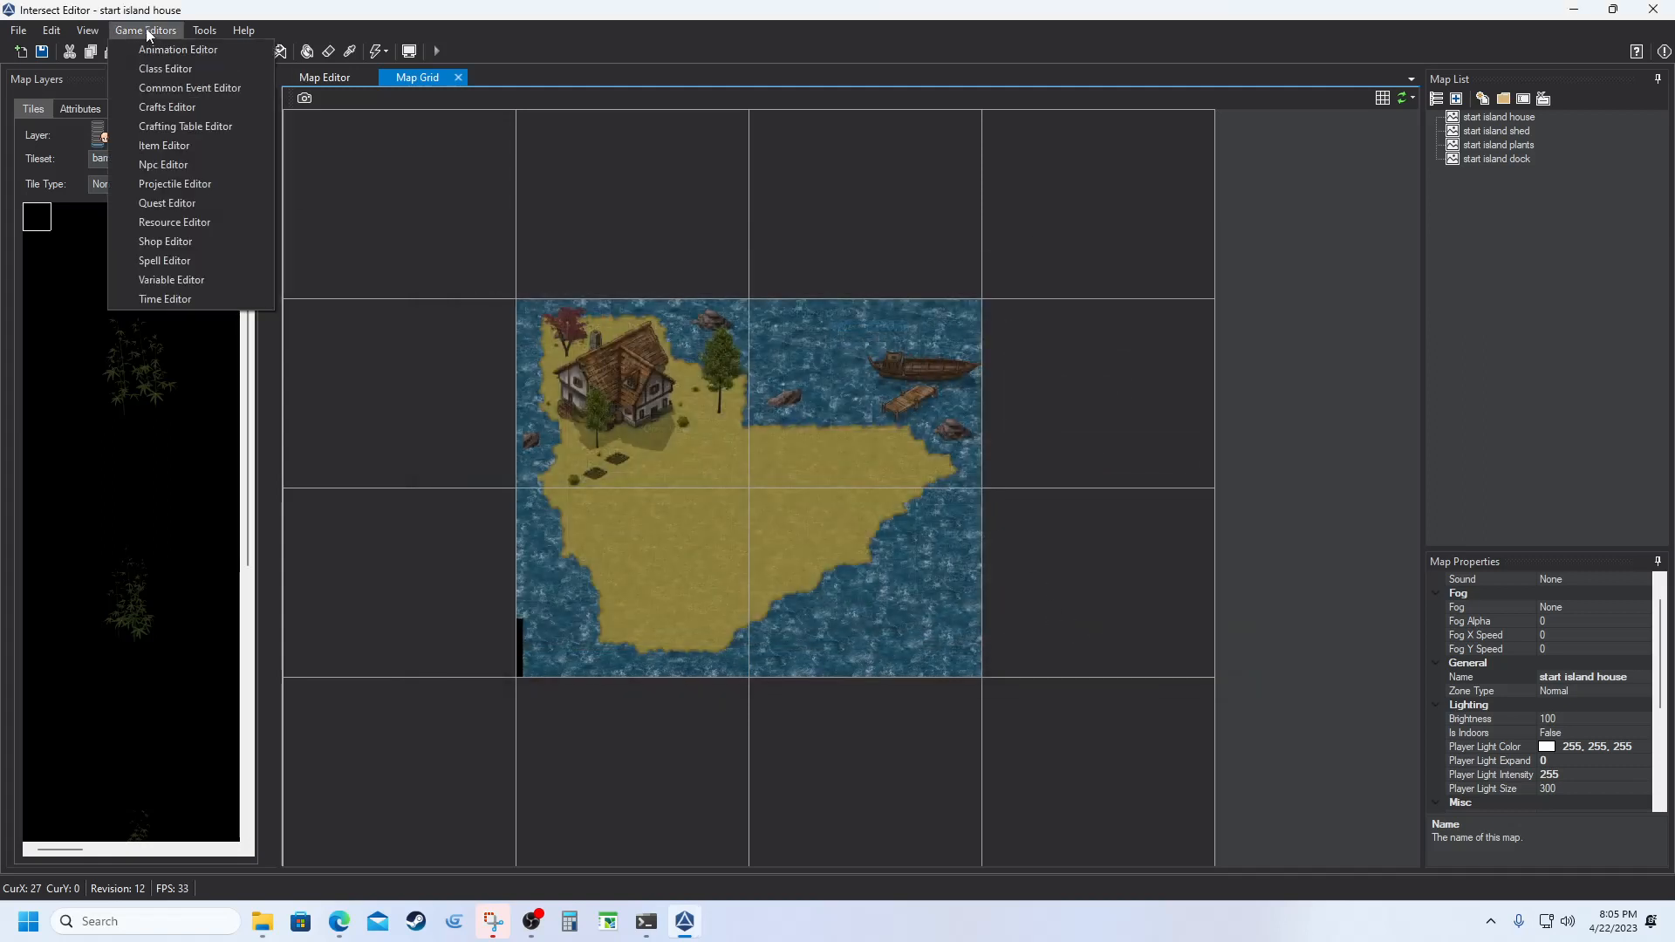
{"action": "left_click", "coordinate": [169, 70]}
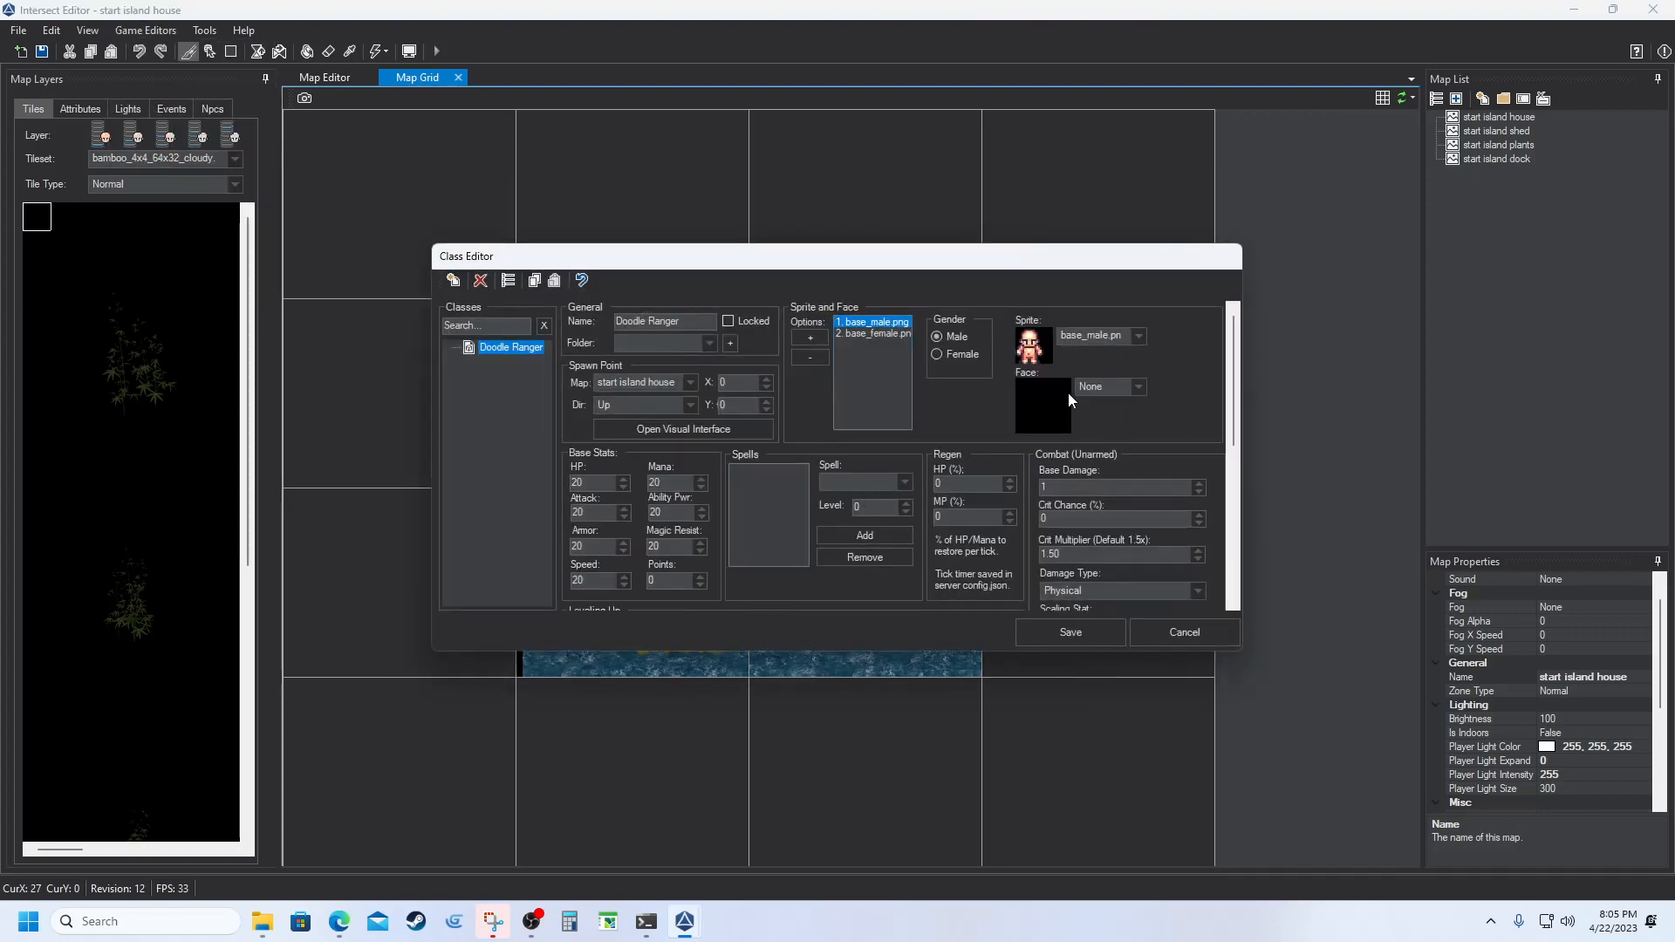
{"action": "left_click", "coordinate": [850, 334]}
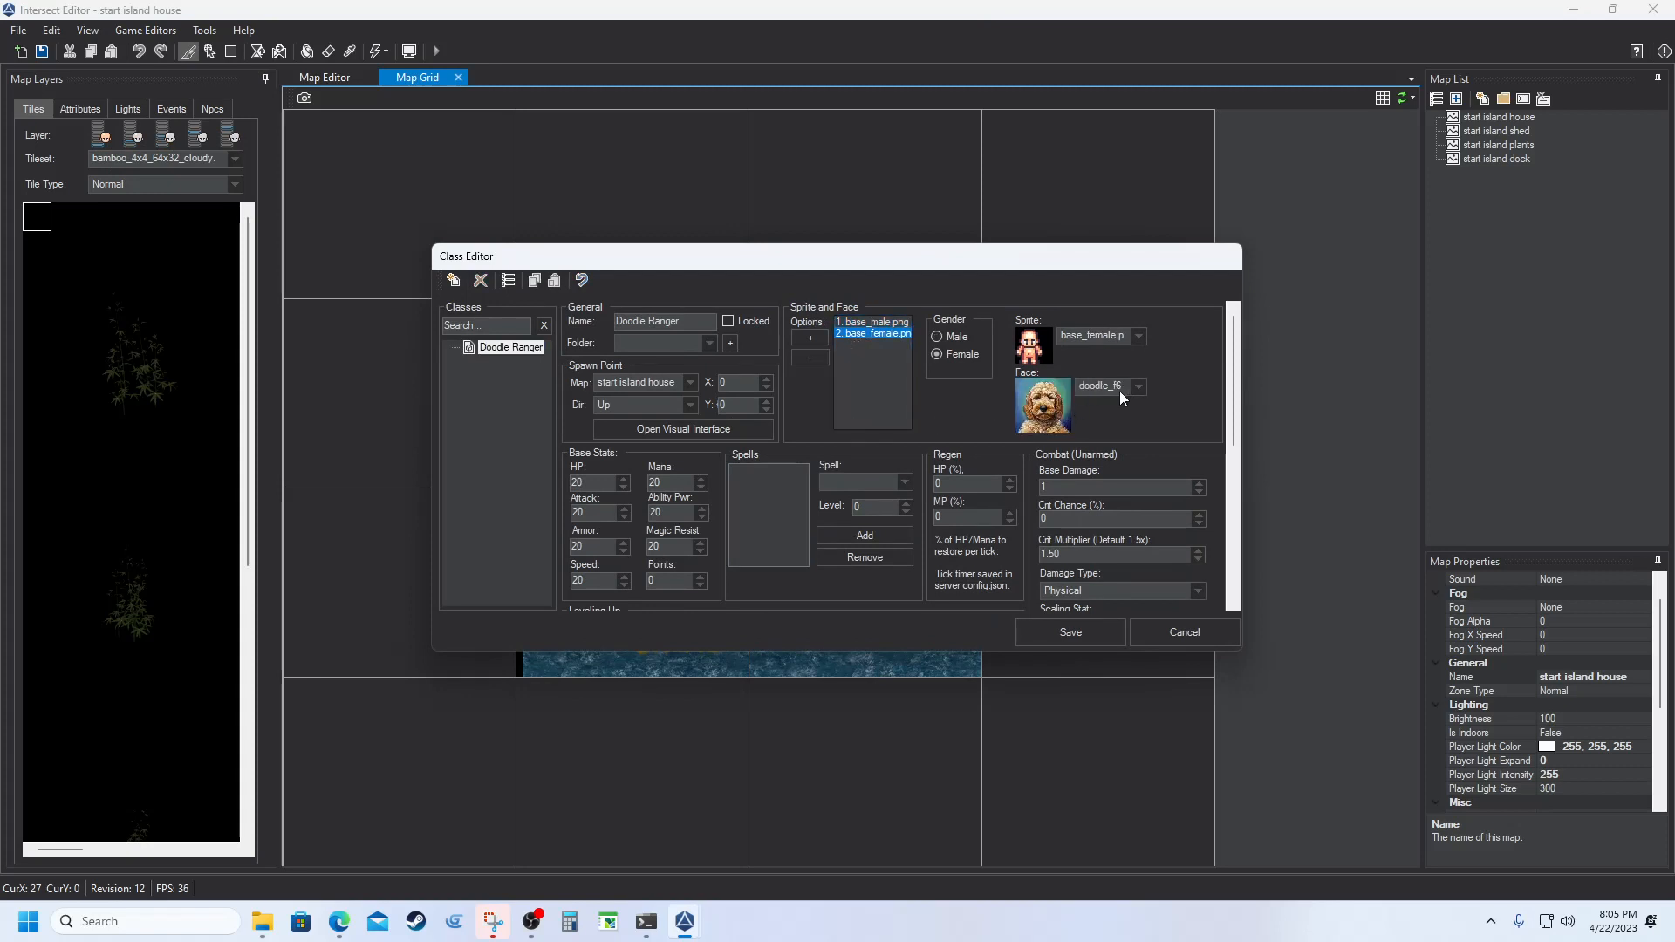
{"action": "left_click", "coordinate": [848, 322]}
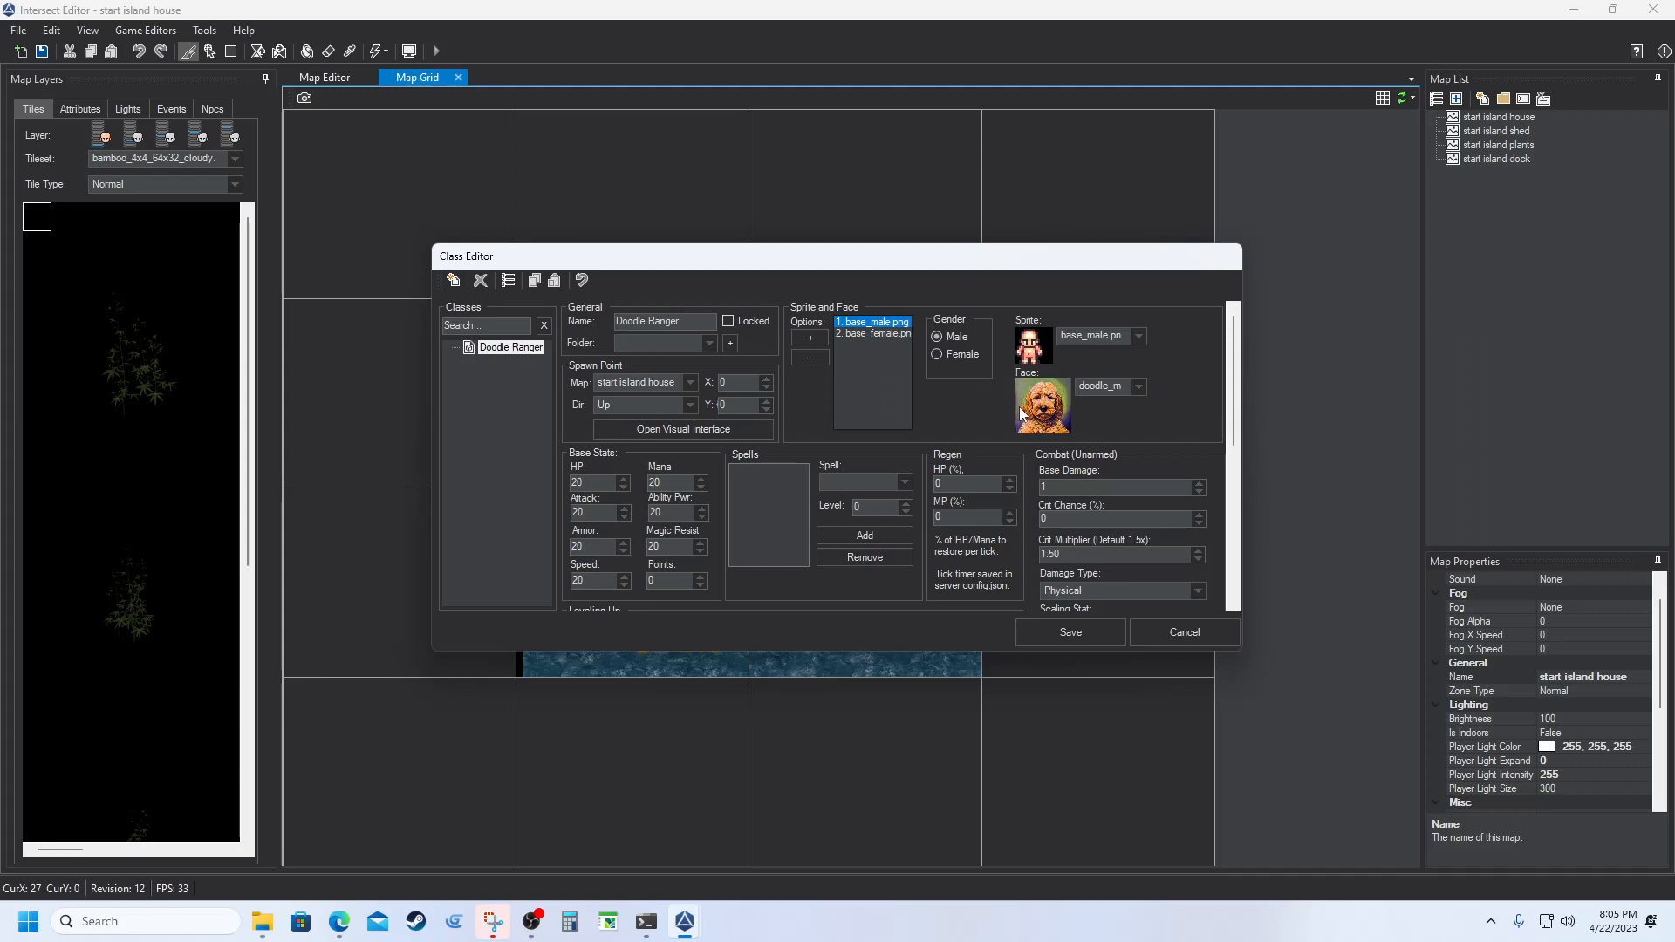
{"action": "left_click", "coordinate": [877, 335]}
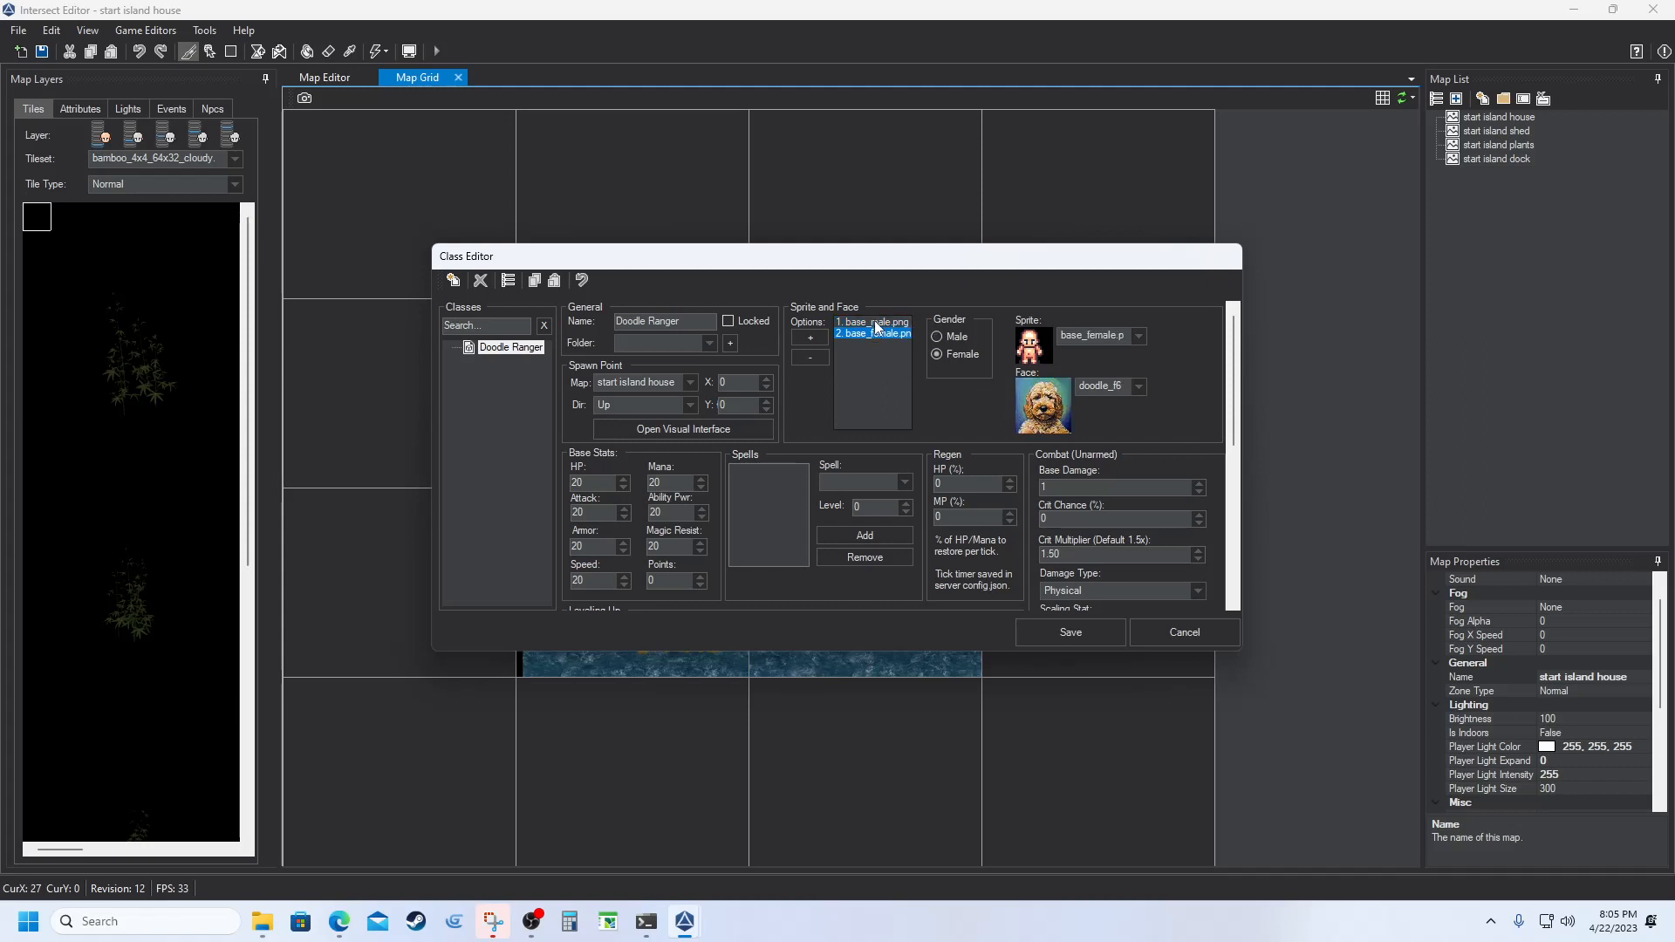
{"action": "left_click", "coordinate": [876, 323]}
{"action": "left_click", "coordinate": [871, 335]}
{"action": "left_click", "coordinate": [870, 324]}
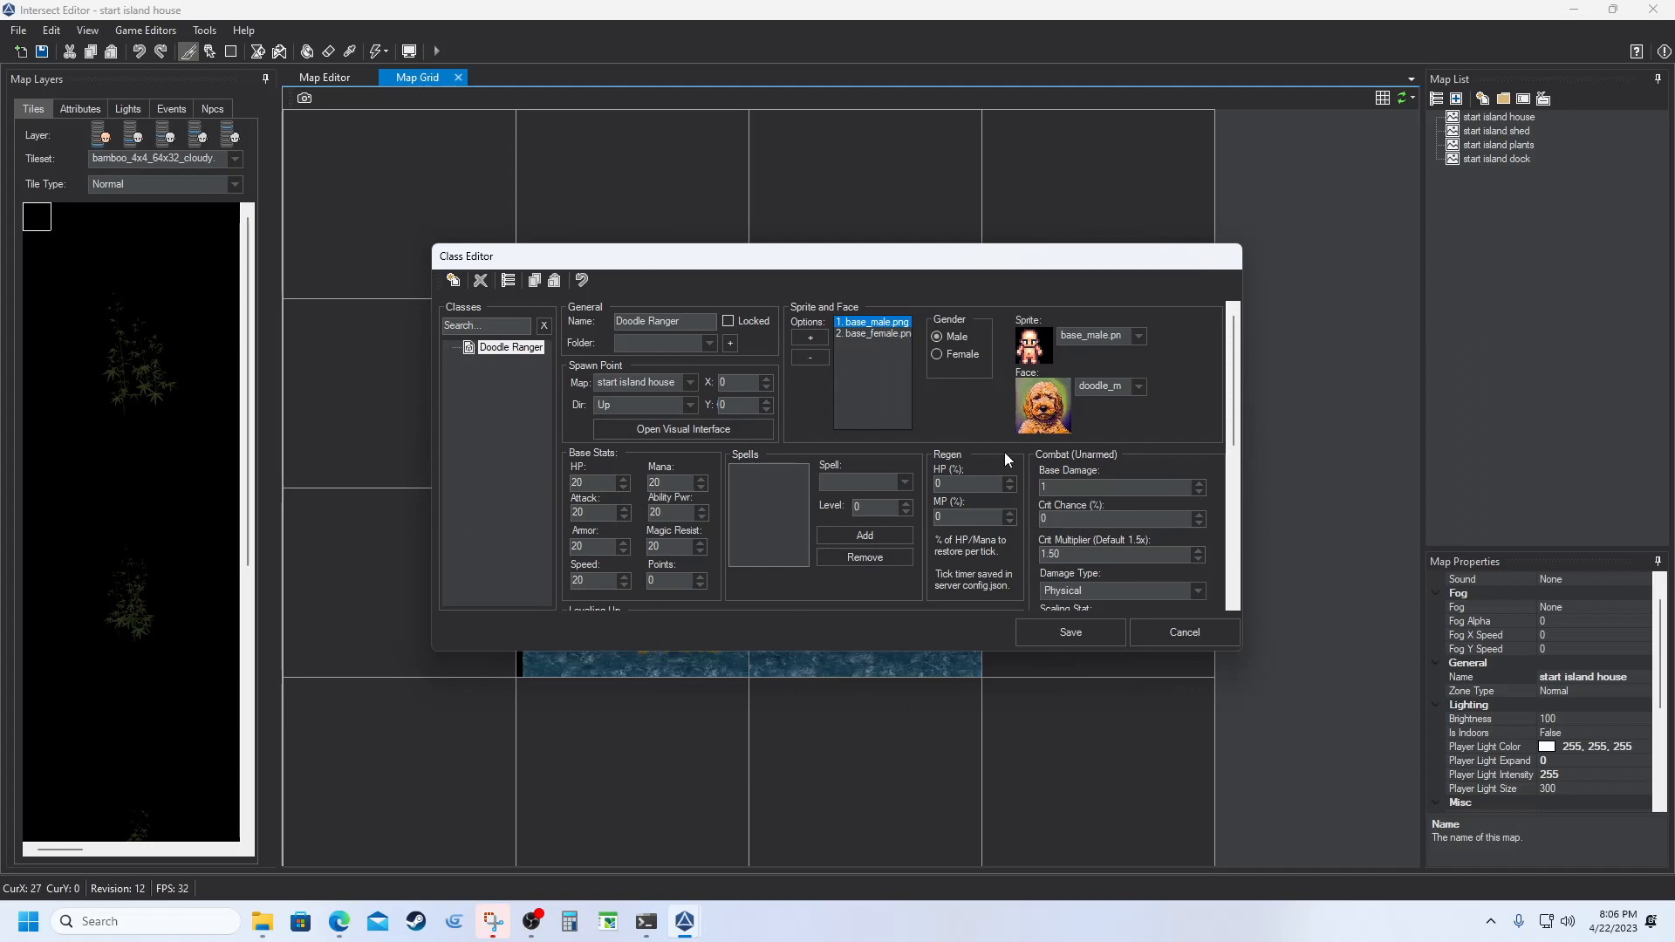
{"action": "left_click", "coordinate": [1045, 636]}
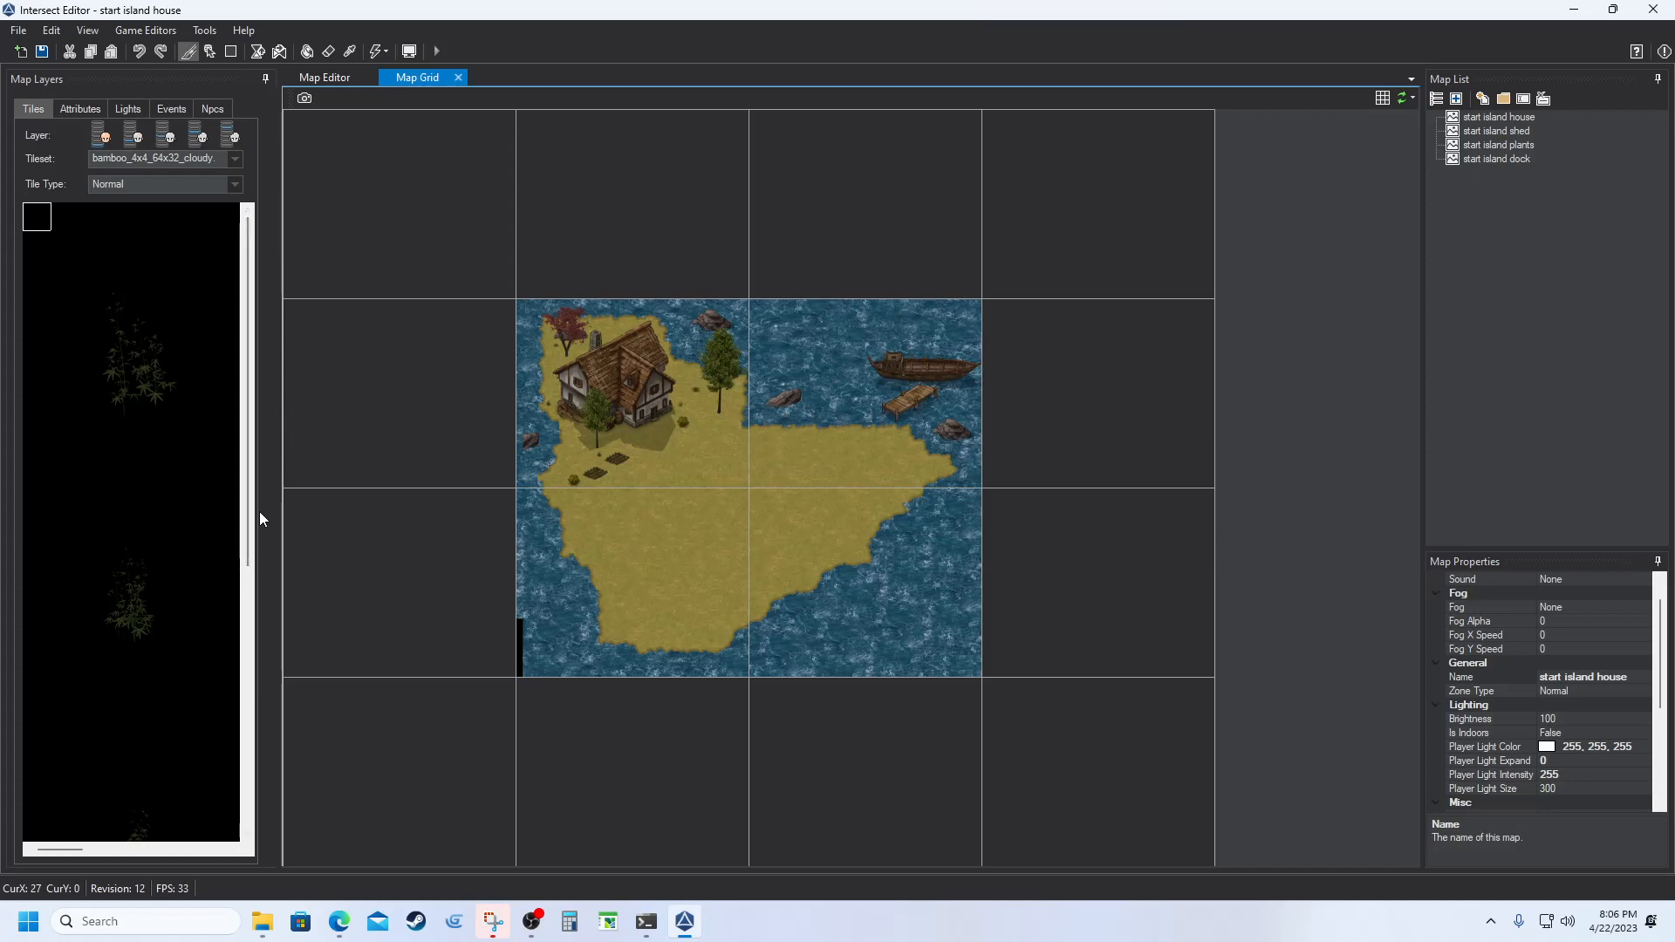
Widen the tileset viewing area and bring up the start island house map for editing beside it
{"action": "left_click_drag", "start_coordinate": [282, 515], "coordinate": [681, 525]}
{"action": "left_click", "coordinate": [720, 78]}
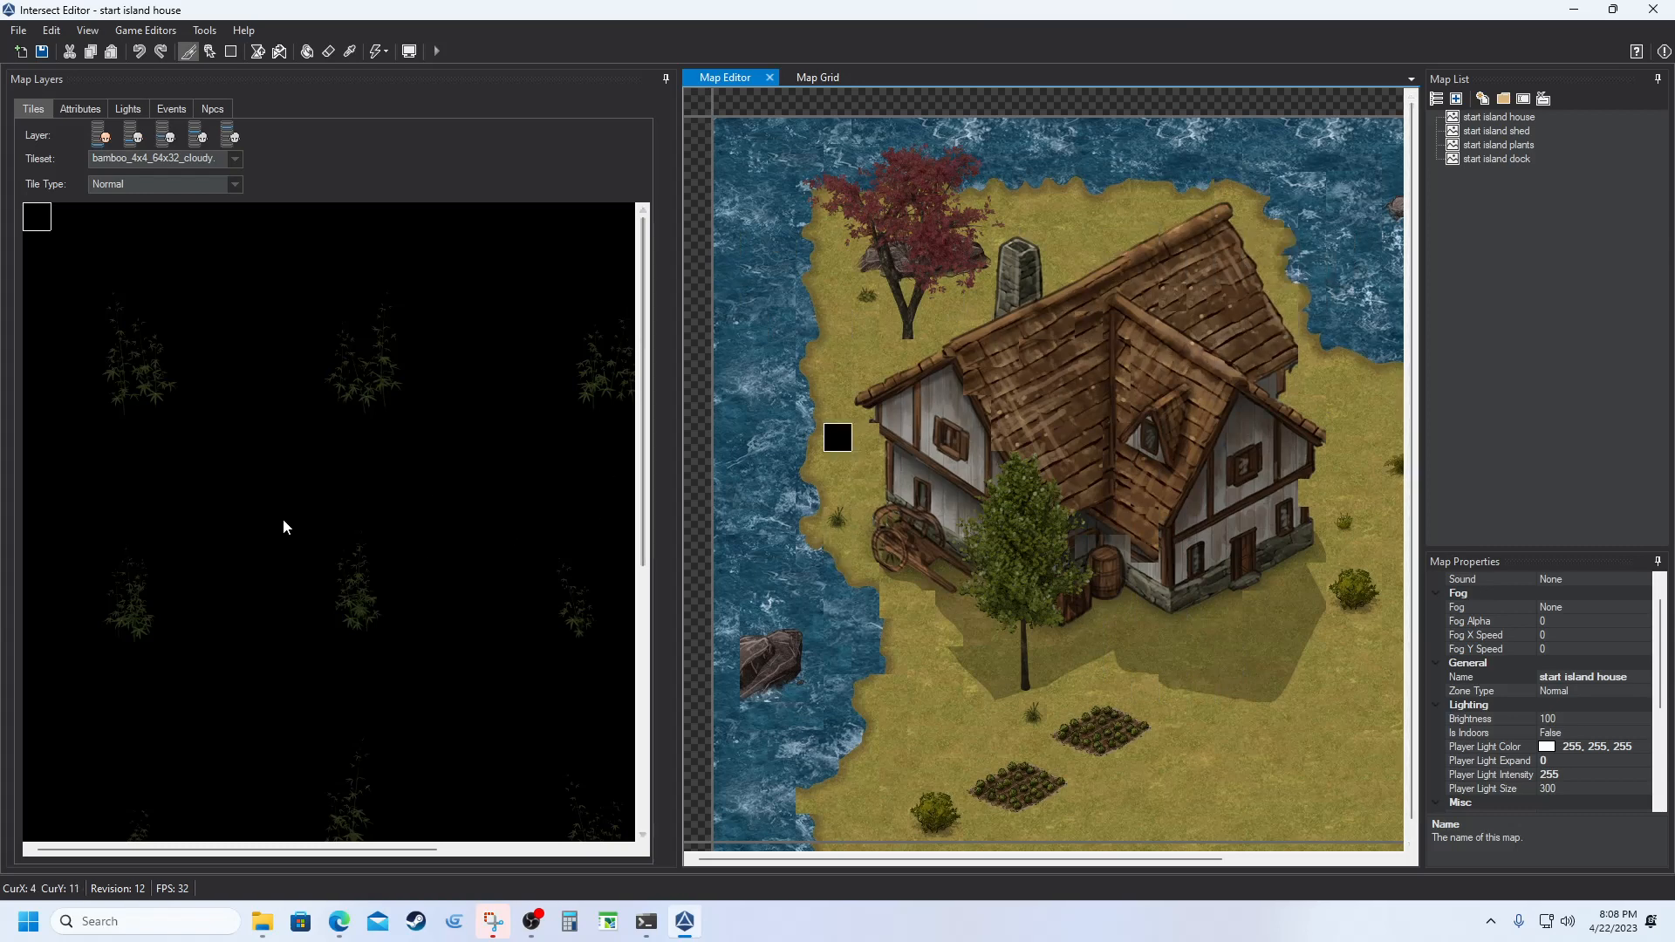
{"action": "scroll", "coordinate": [262, 493], "scroll_direction": "down", "scroll_amount": 5}
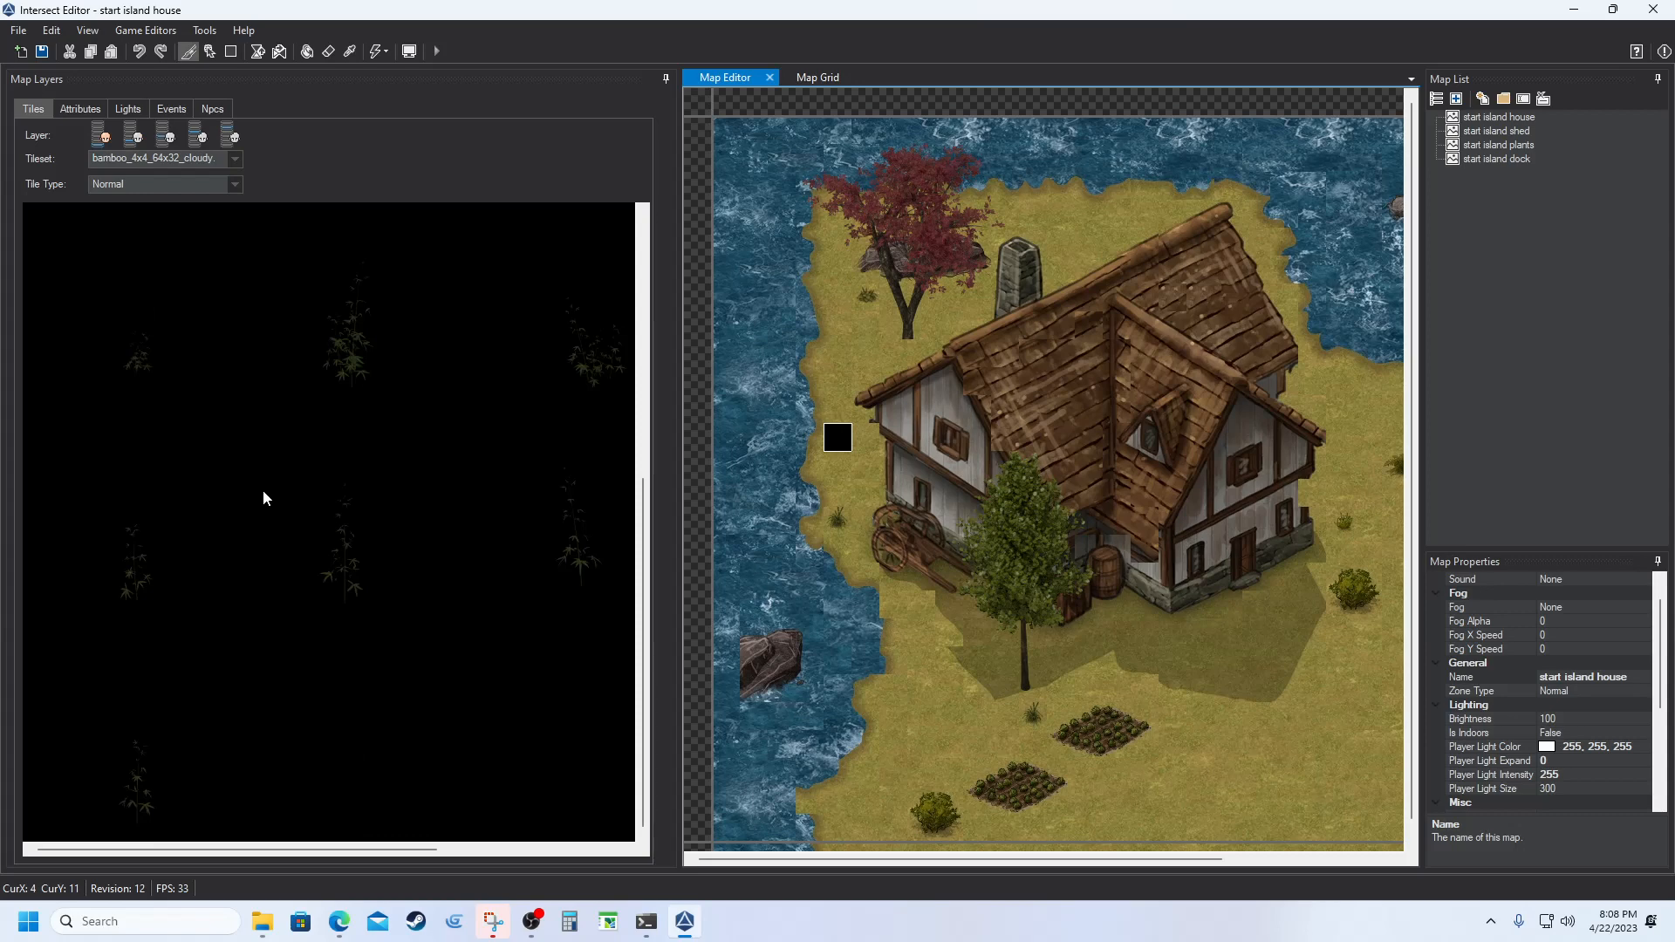
{"action": "scroll", "coordinate": [265, 498], "scroll_direction": "up", "scroll_amount": 5}
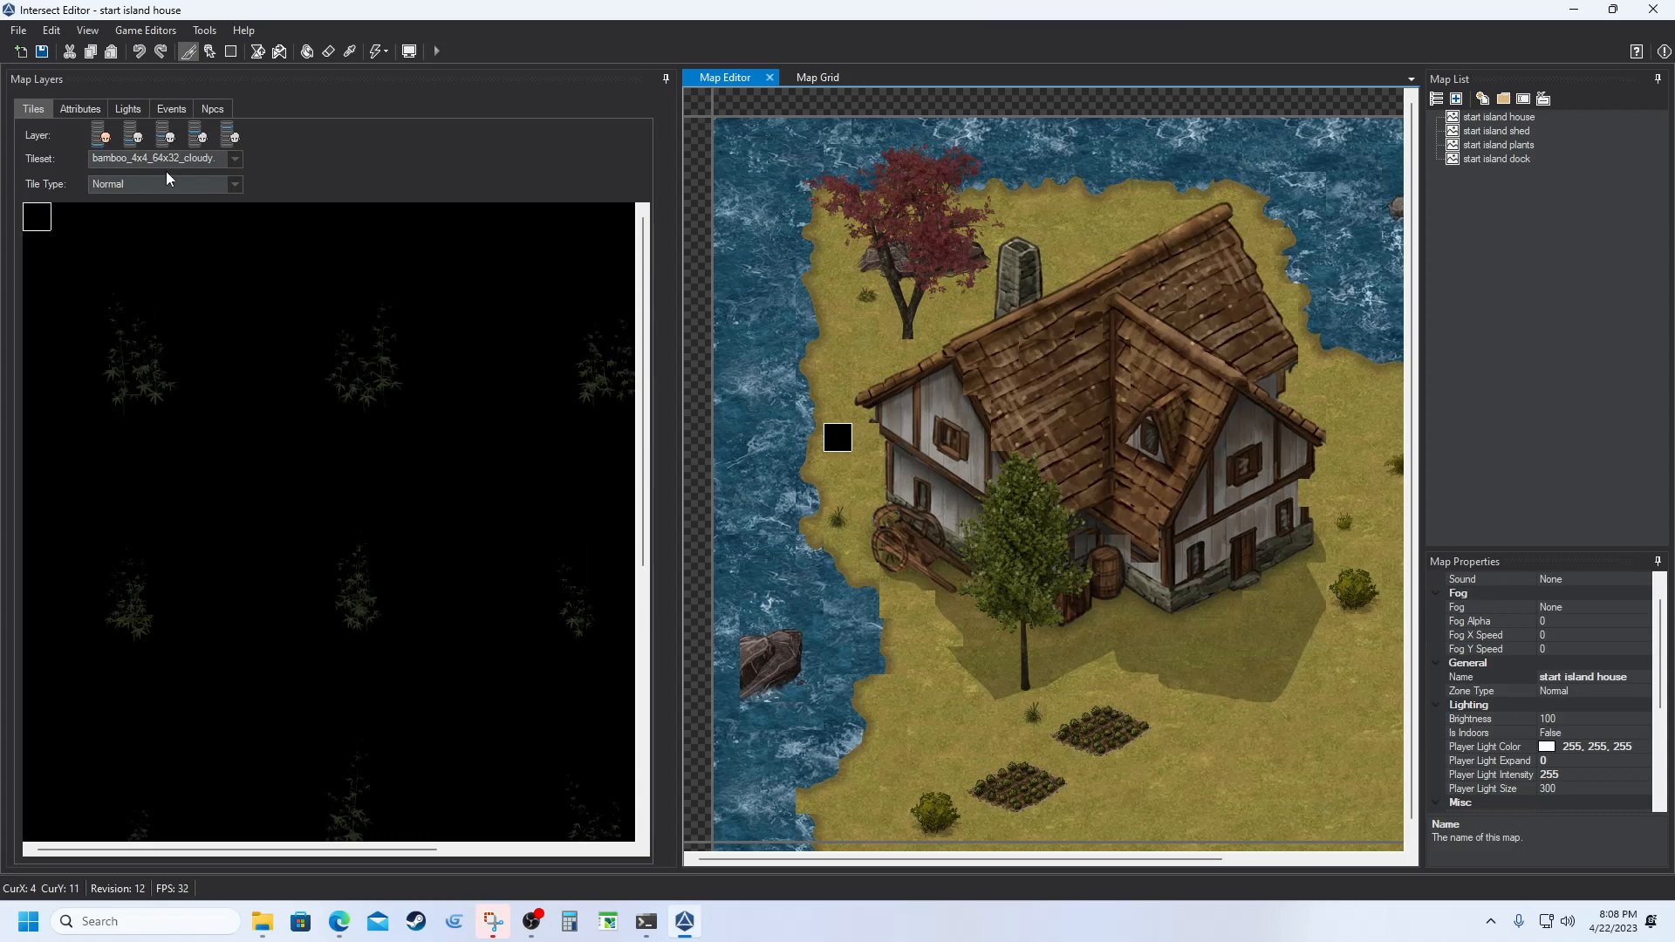
Load the trees_64x32_no_shadow.png tileset and look through its tree tiles
{"action": "left_click", "coordinate": [235, 159]}
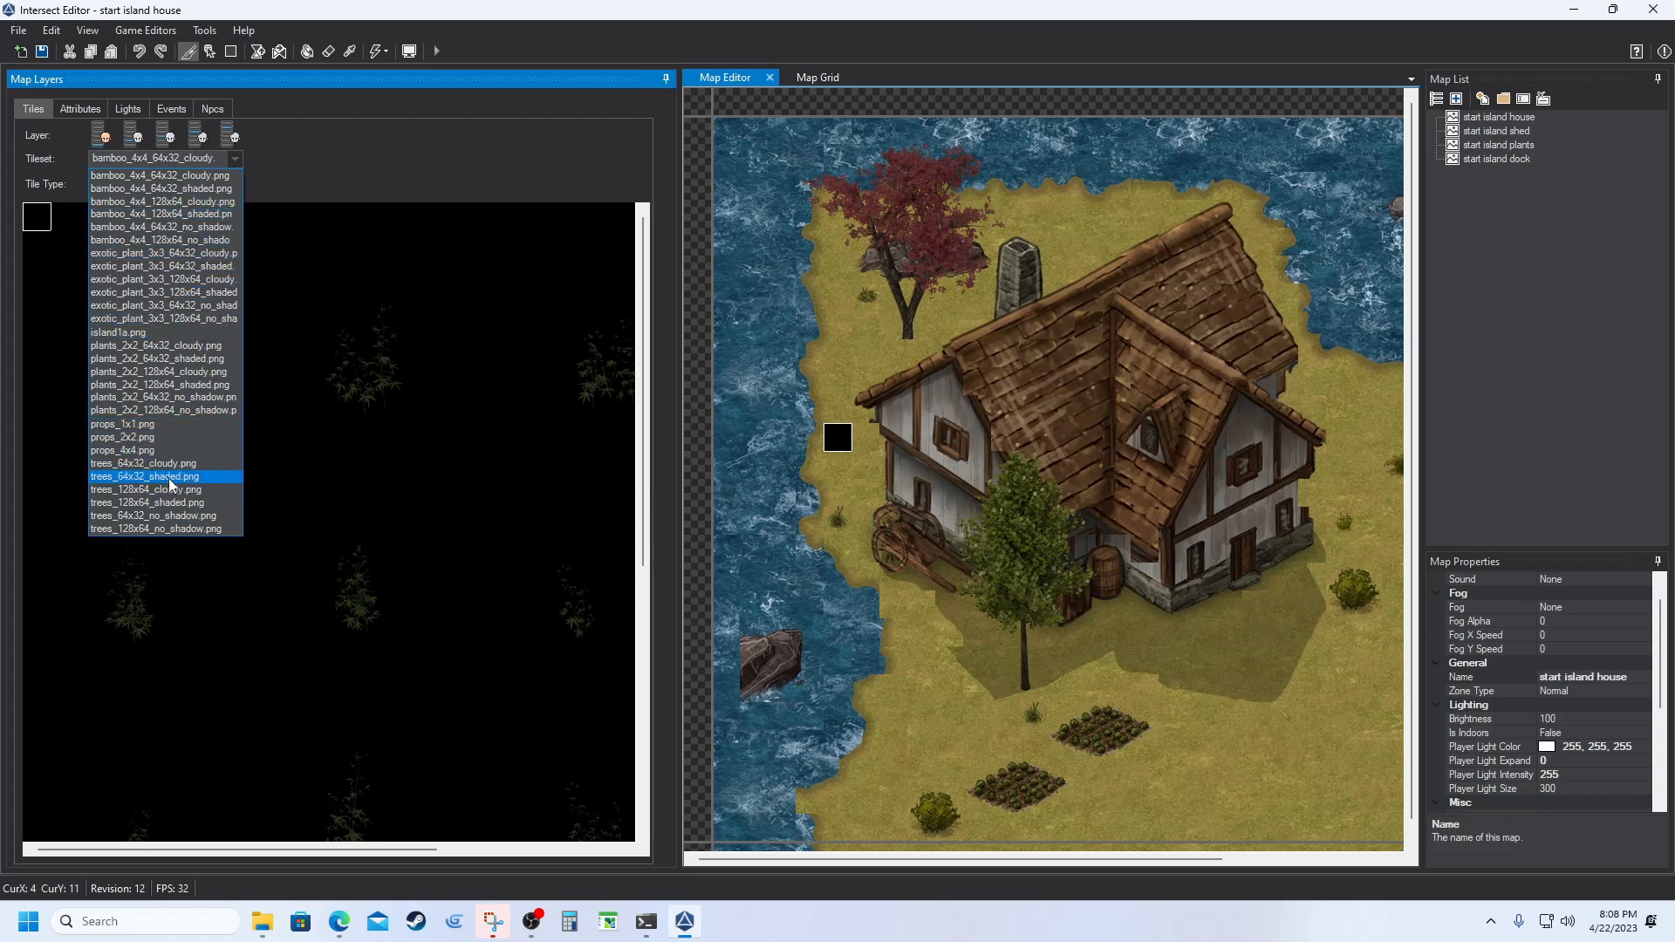
{"action": "left_click", "coordinate": [201, 516]}
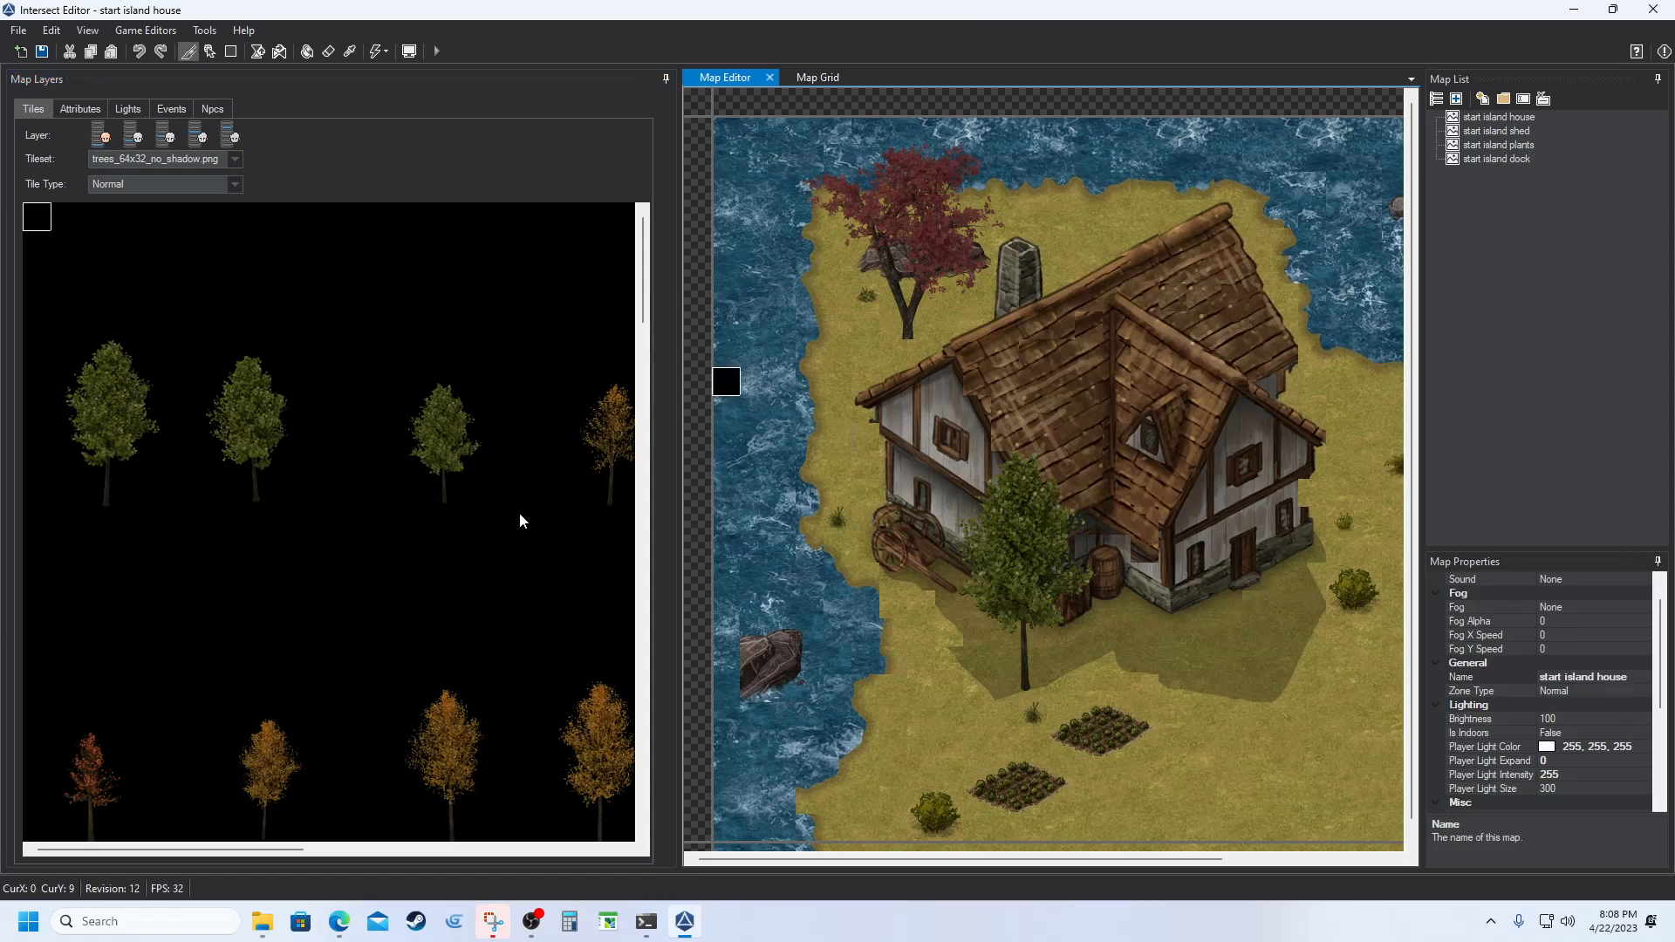
{"action": "scroll", "coordinate": [522, 513], "scroll_direction": "down", "scroll_amount": 2}
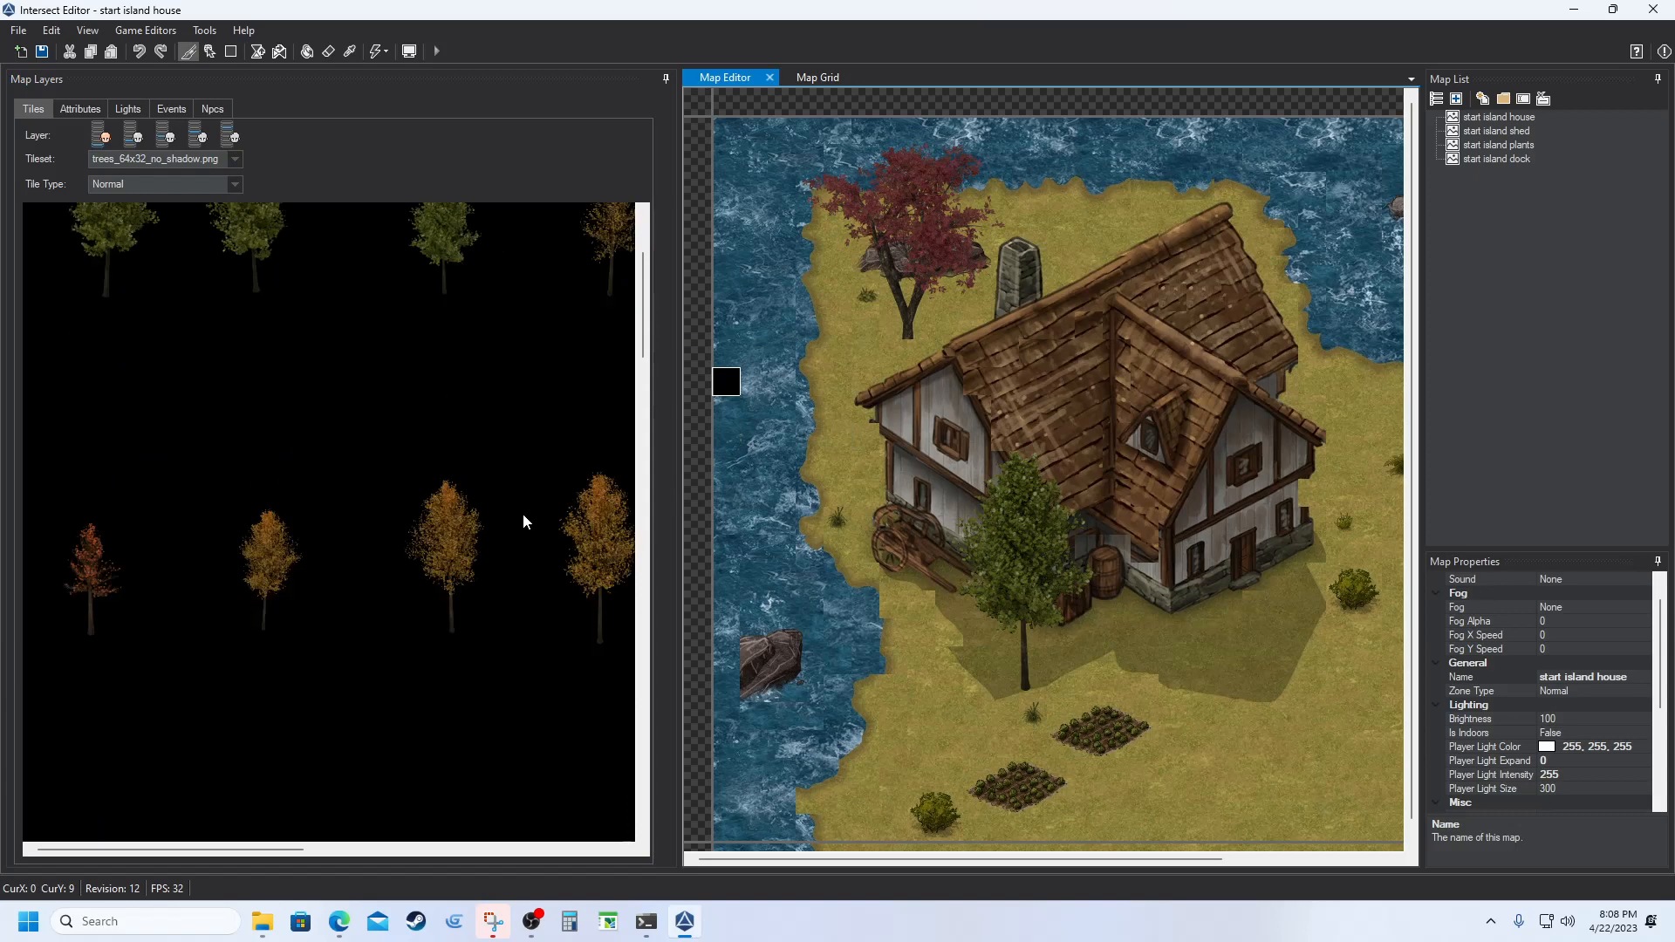
{"action": "scroll", "coordinate": [522, 520], "scroll_direction": "up", "scroll_amount": 1}
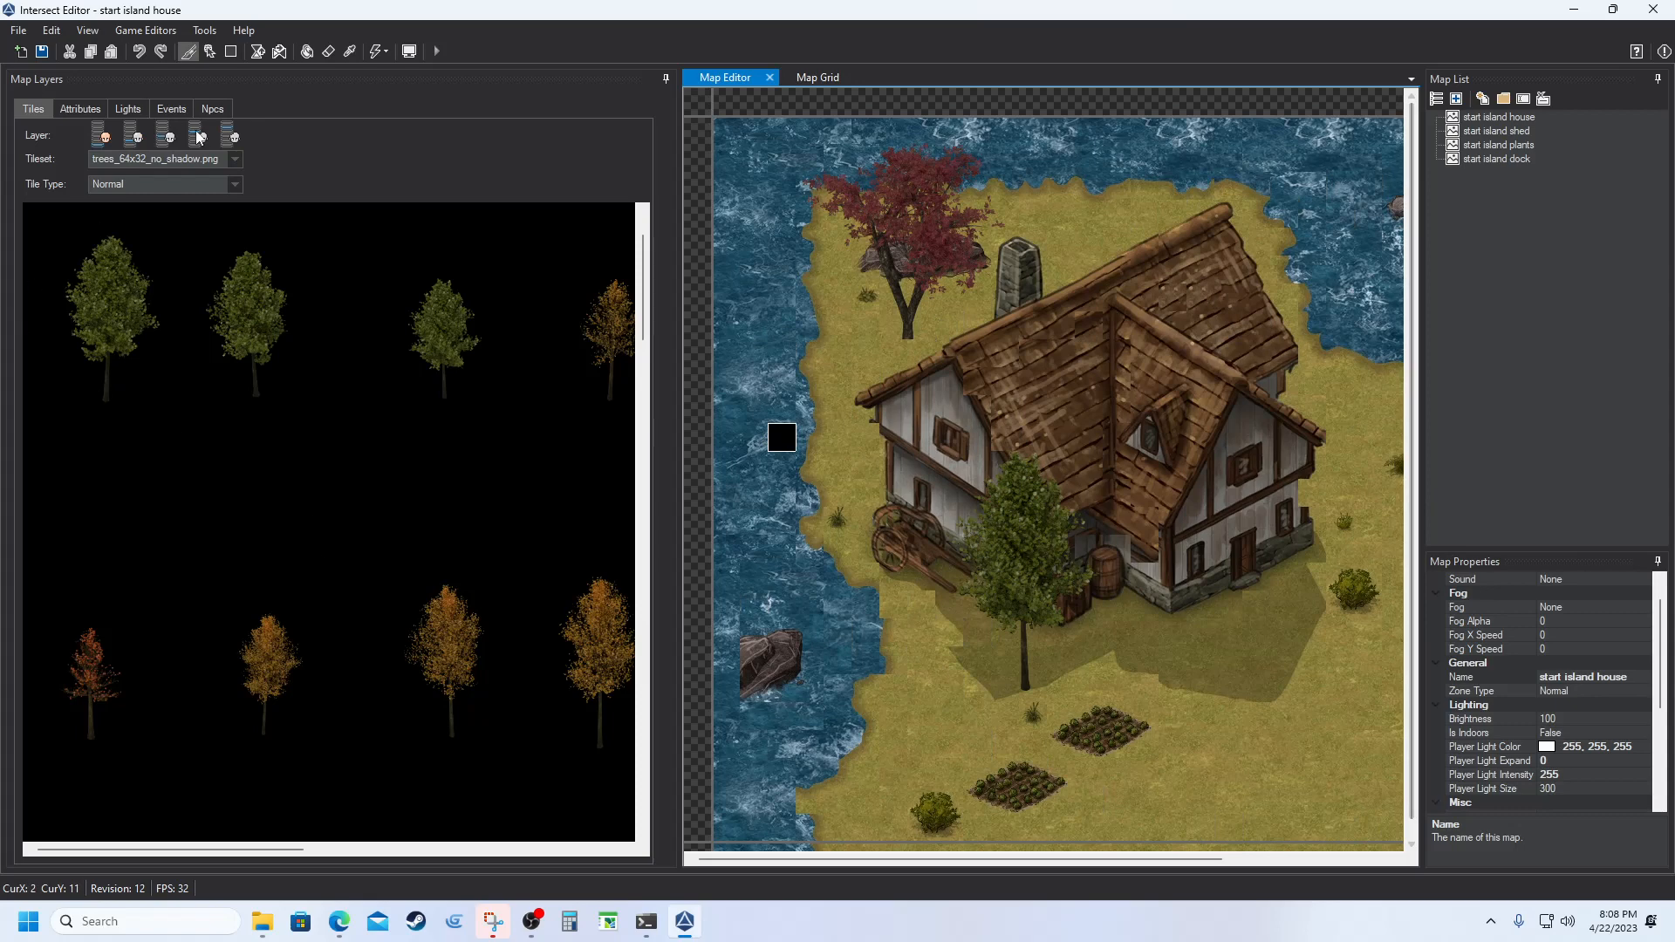
Load the island1a.png tileset and look through its water, land and house tiles
{"action": "left_click", "coordinate": [232, 164]}
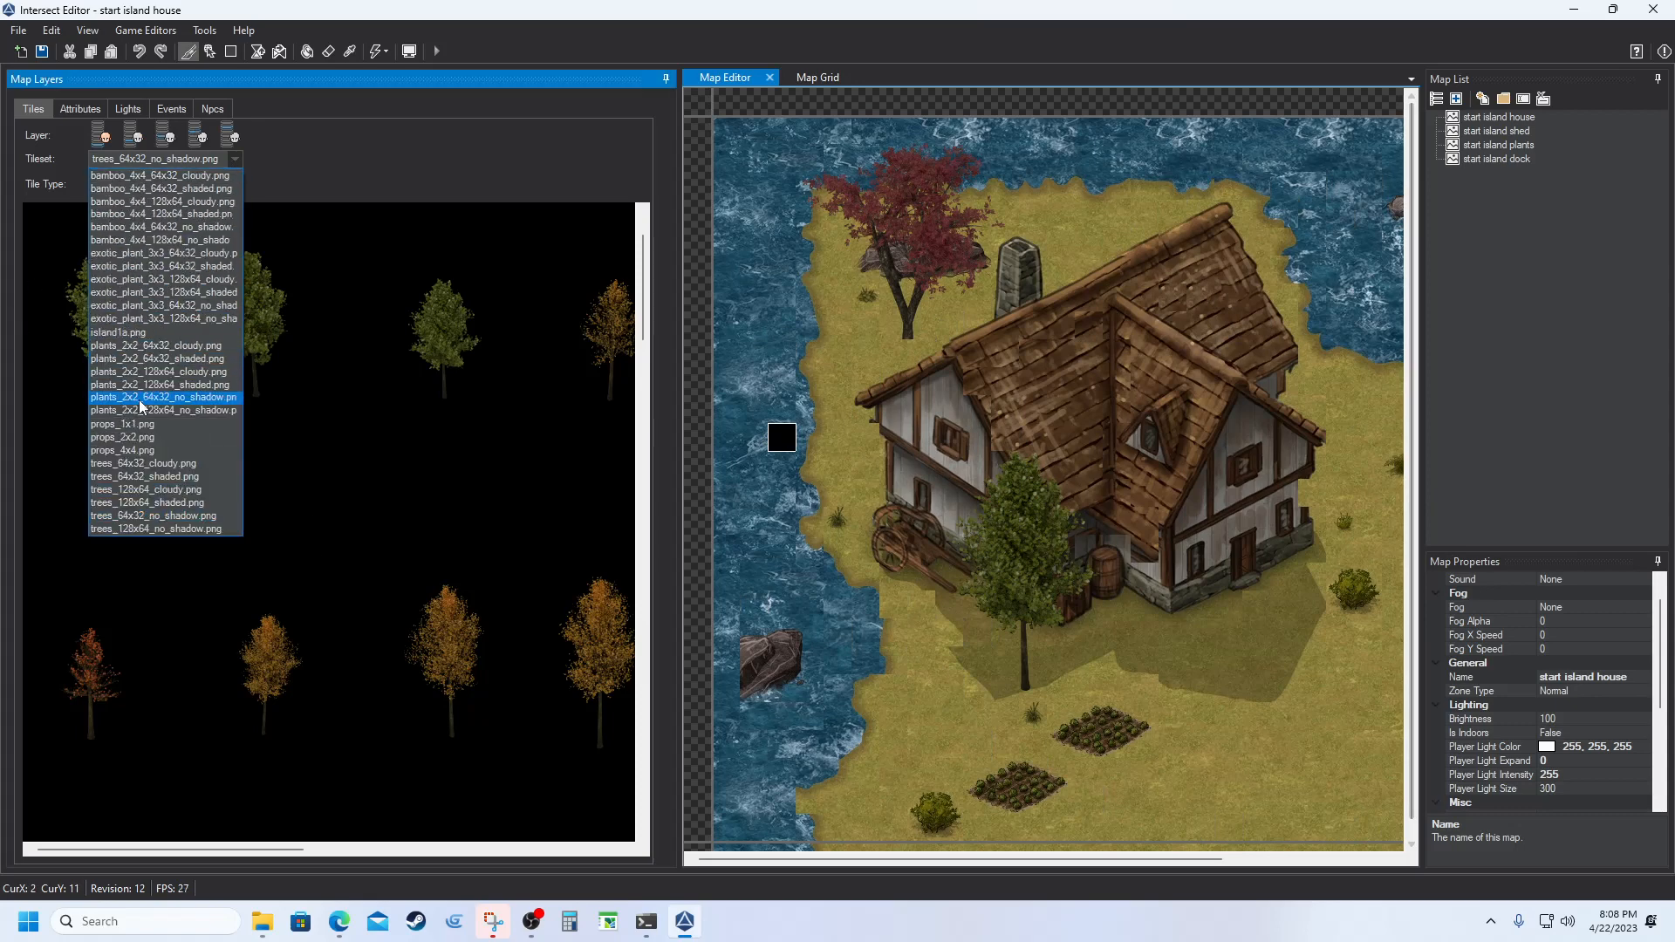
{"action": "left_click", "coordinate": [98, 333]}
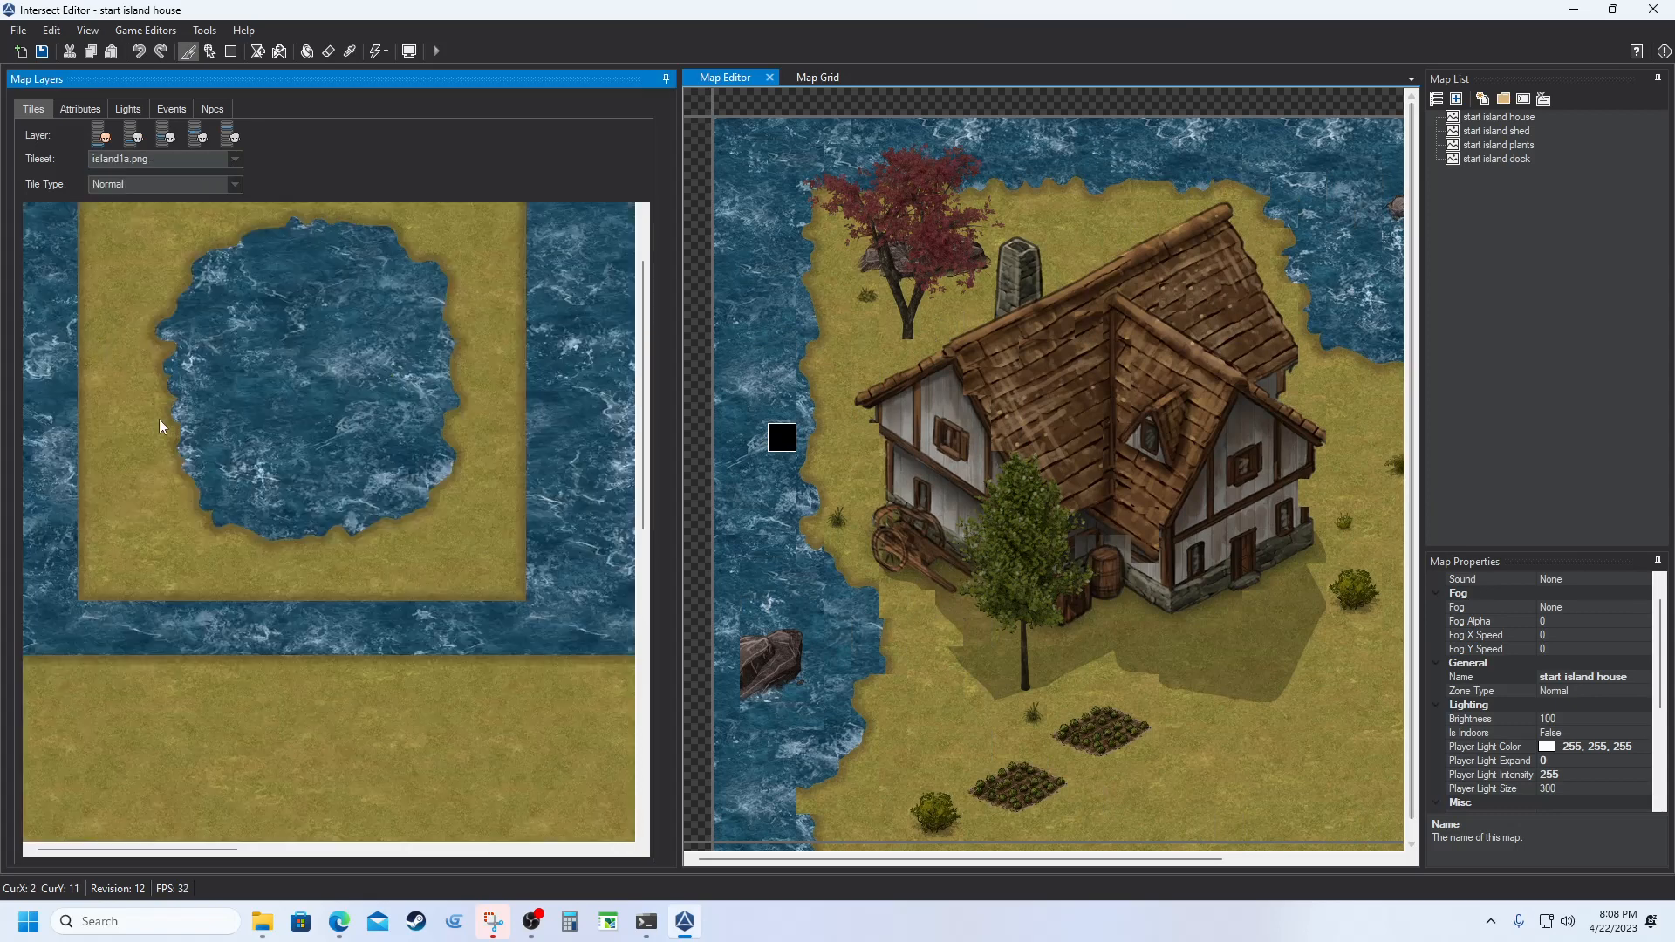
{"action": "scroll", "coordinate": [184, 441], "scroll_direction": "down", "scroll_amount": 7}
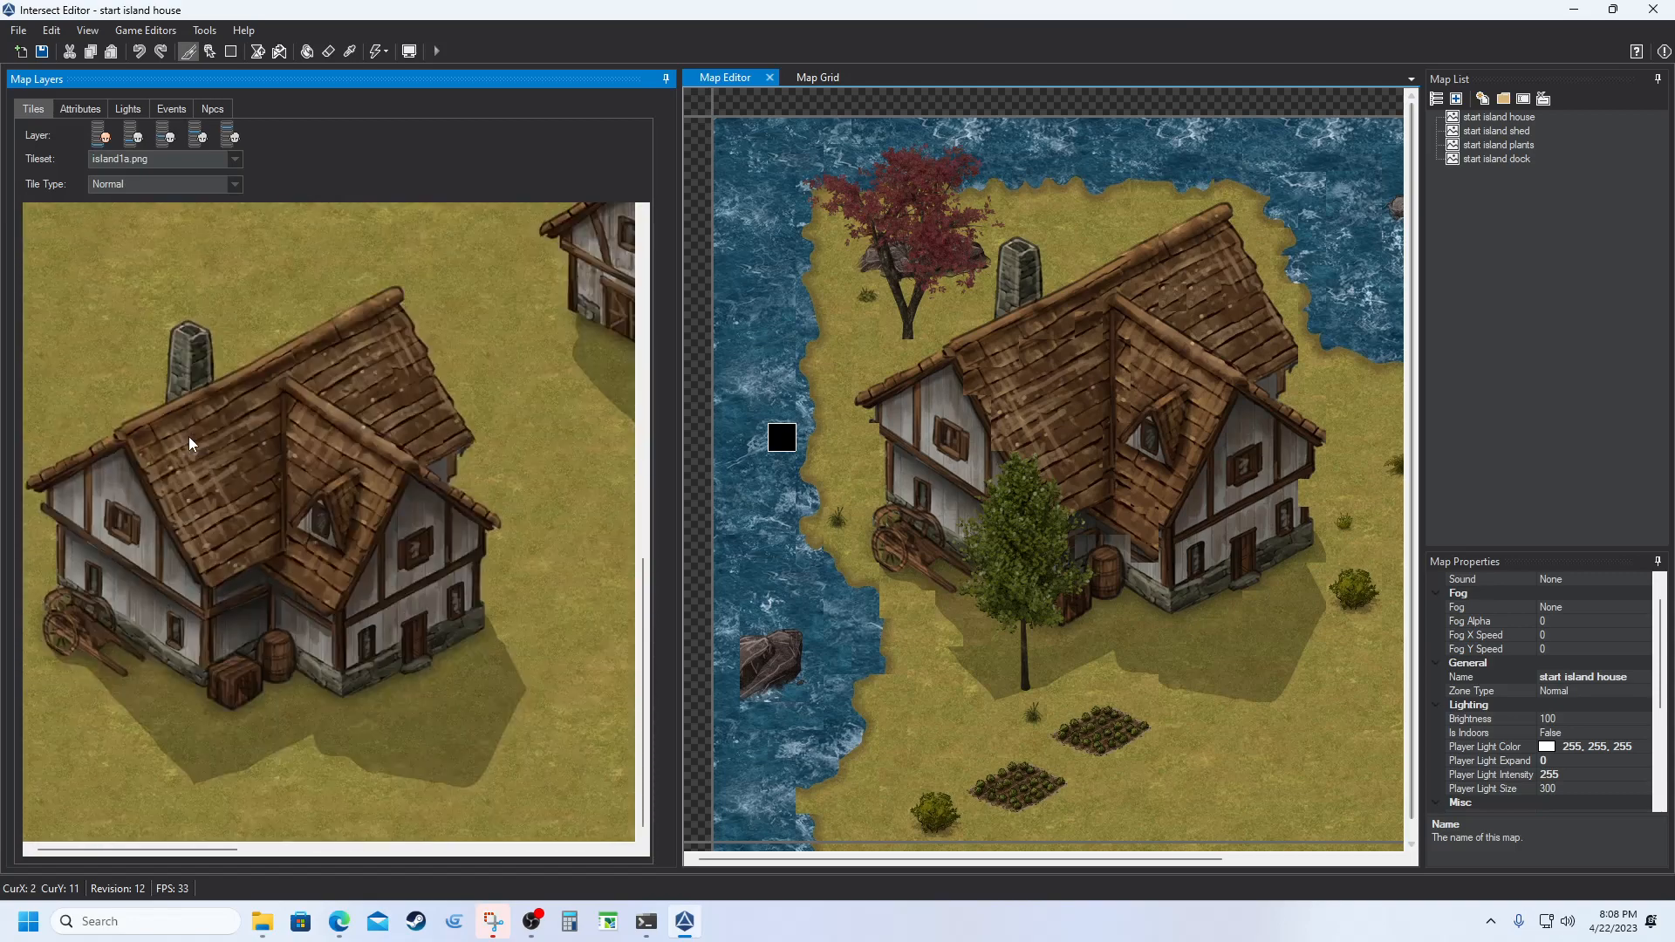
{"action": "scroll", "coordinate": [188, 436], "scroll_direction": "up", "scroll_amount": 8}
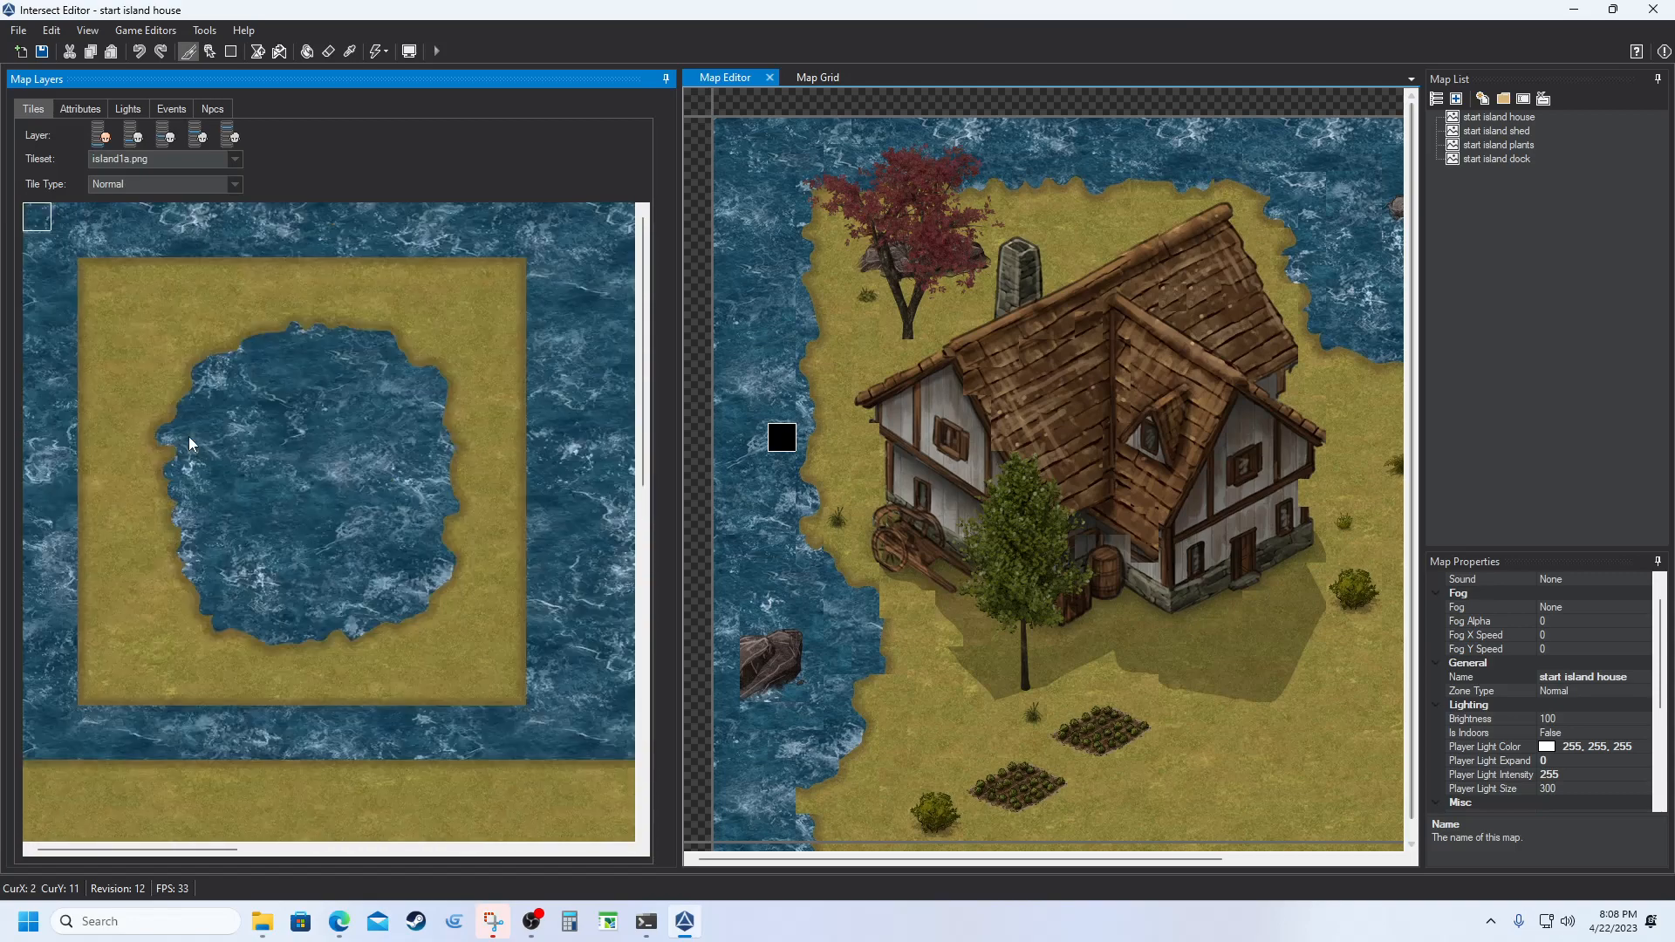
{"action": "scroll", "coordinate": [188, 436], "scroll_direction": "up", "scroll_amount": 3}
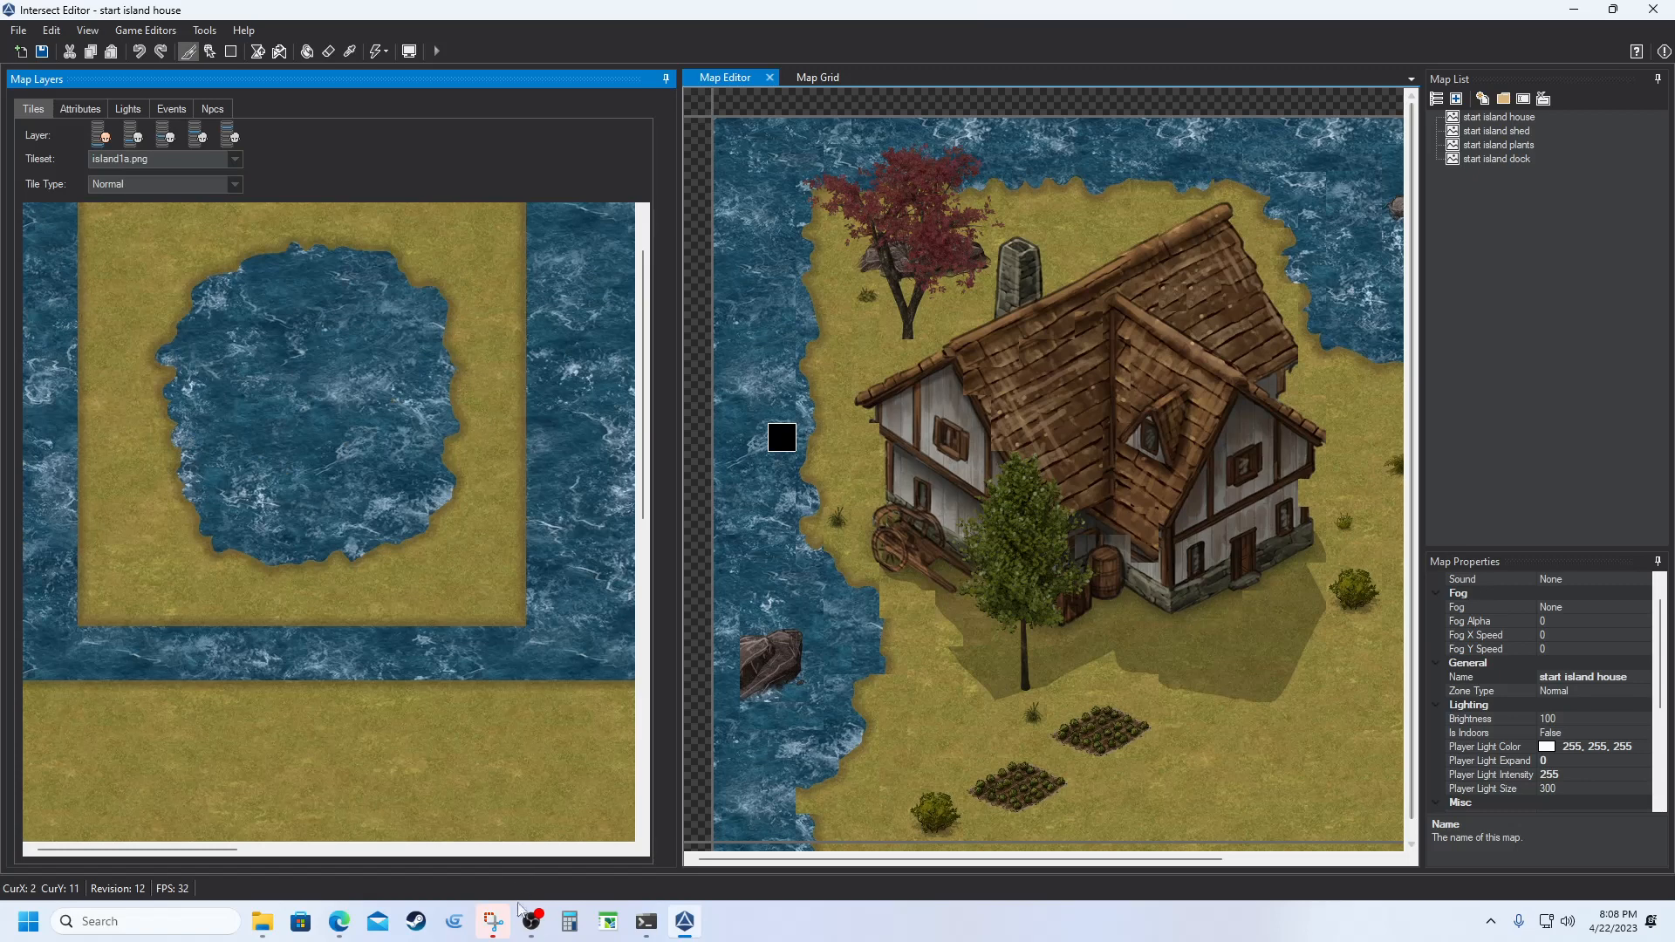
Examine the gridded tileset image in Snipping Tool and compare it with the island's map grid in Intersect Editor
{"action": "mouse_move", "coordinate": [488, 931]}
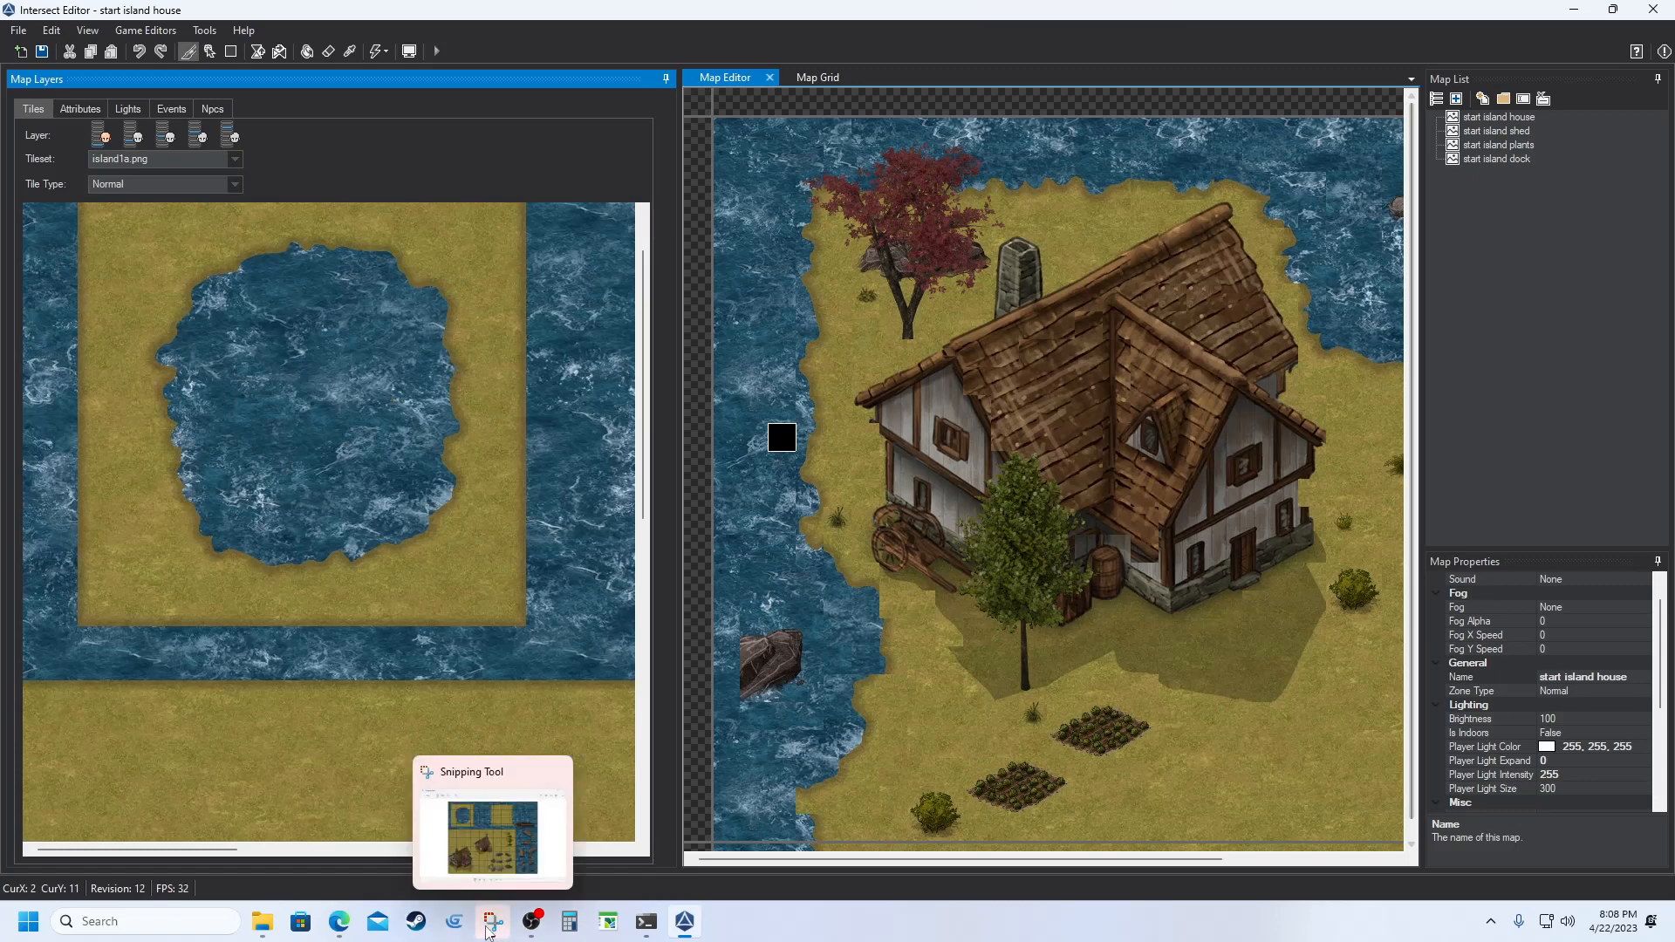
{"action": "left_click", "coordinate": [488, 930]}
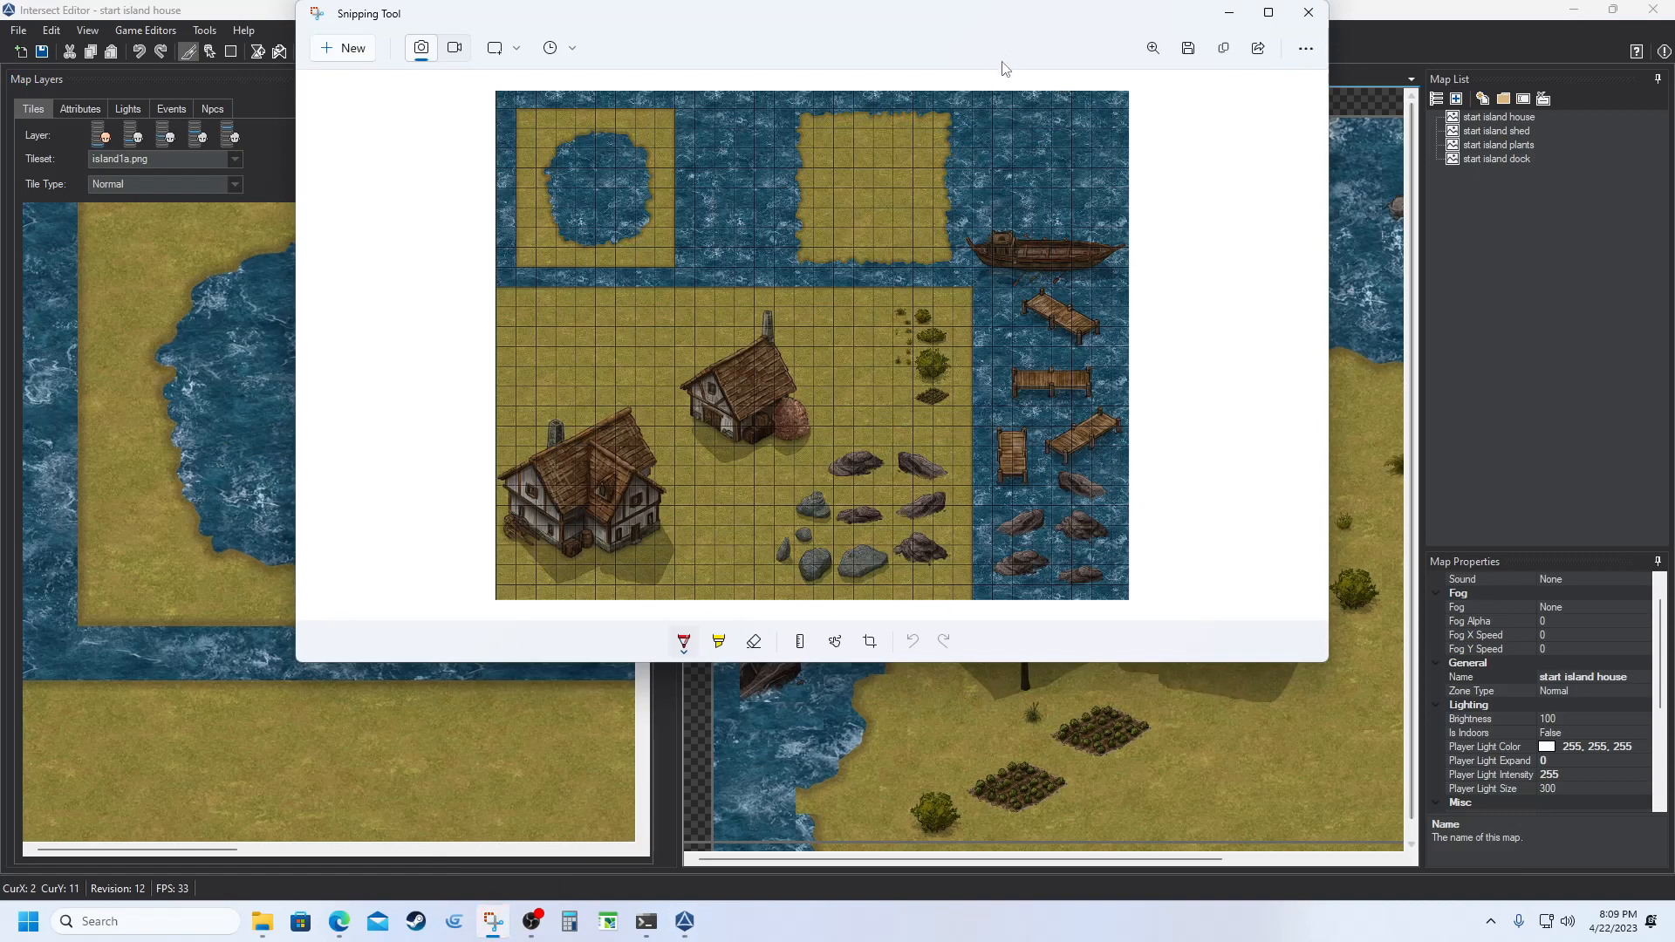
{"action": "left_click", "coordinate": [1227, 14]}
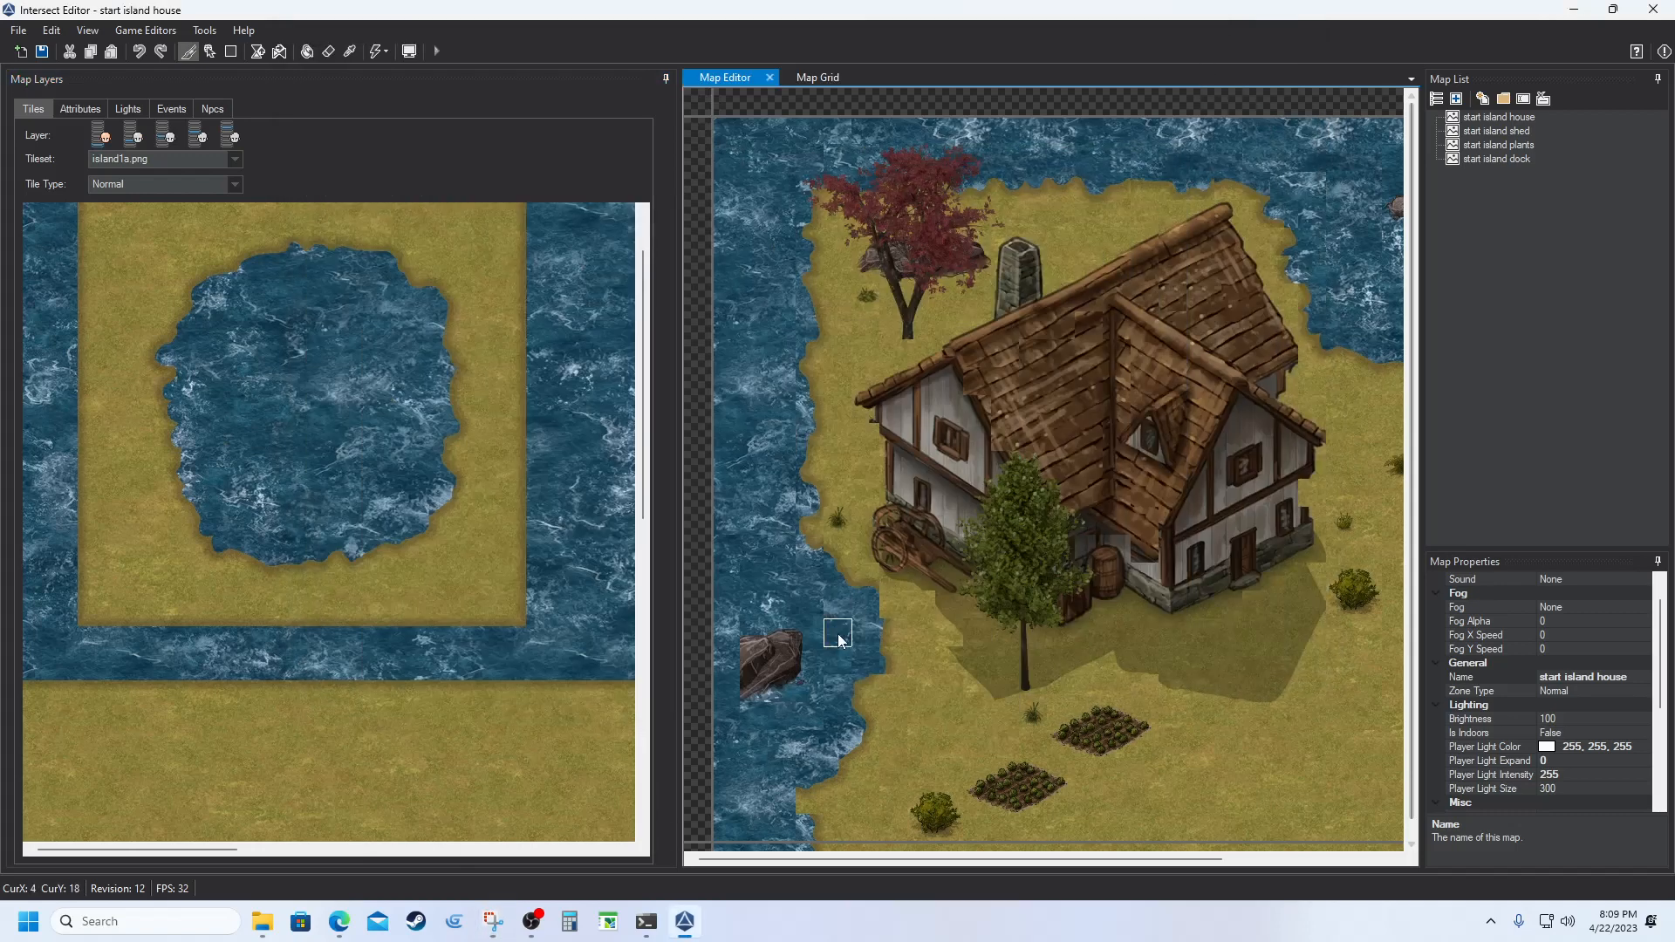
{"action": "left_click", "coordinate": [822, 83]}
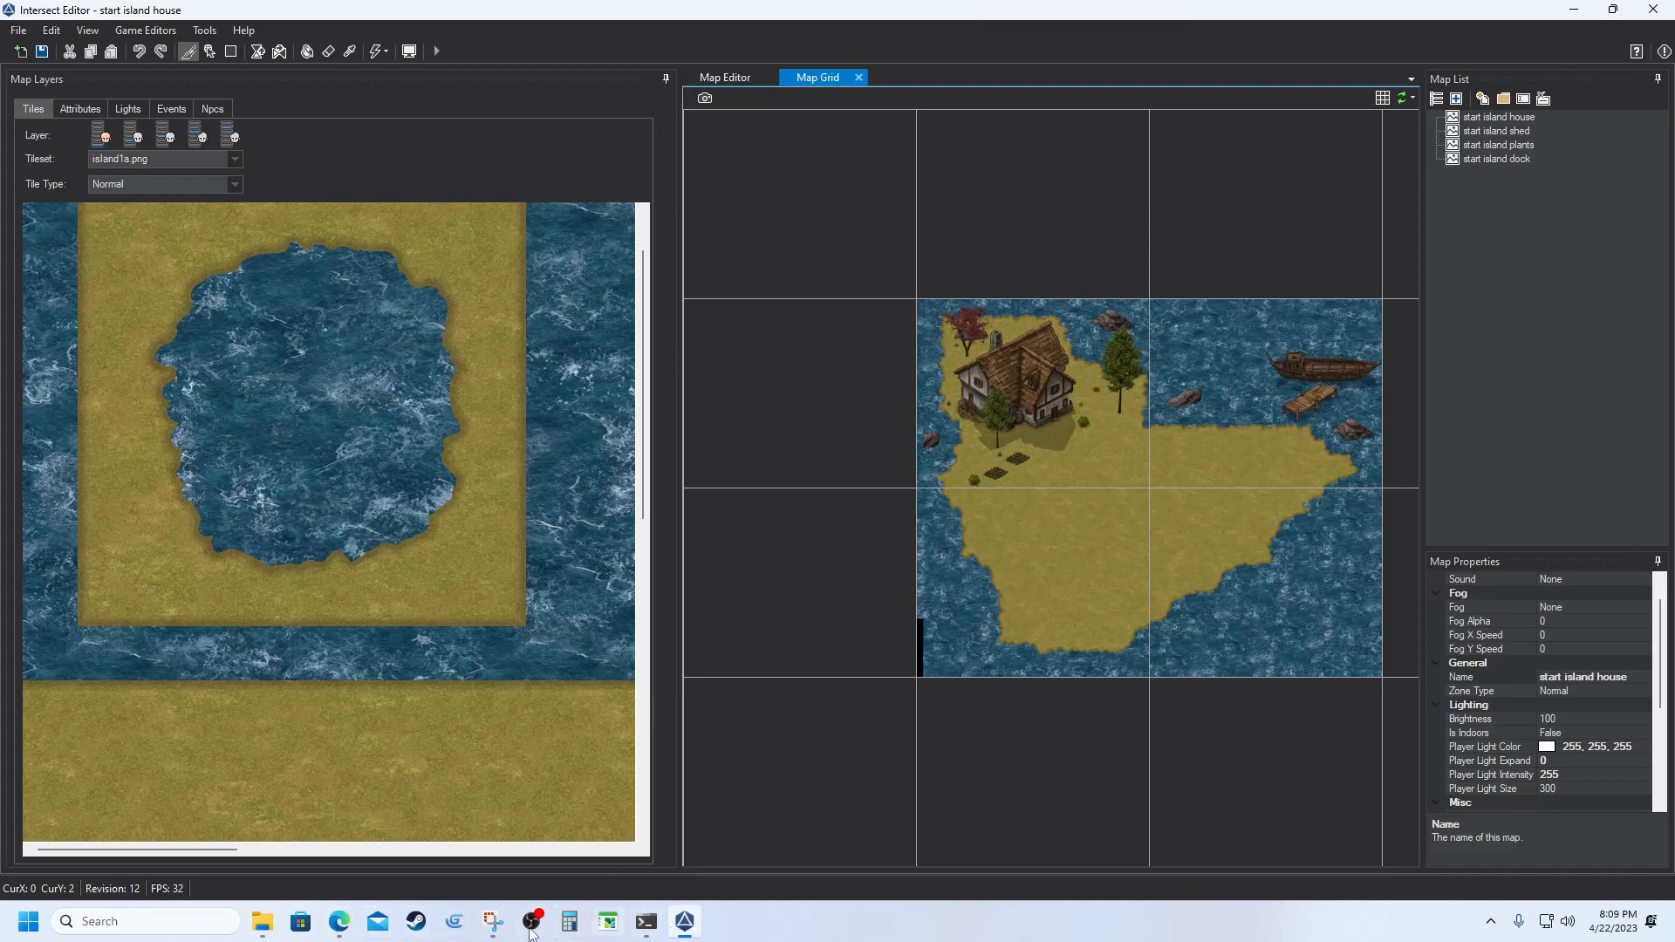
{"action": "left_click", "coordinate": [494, 922]}
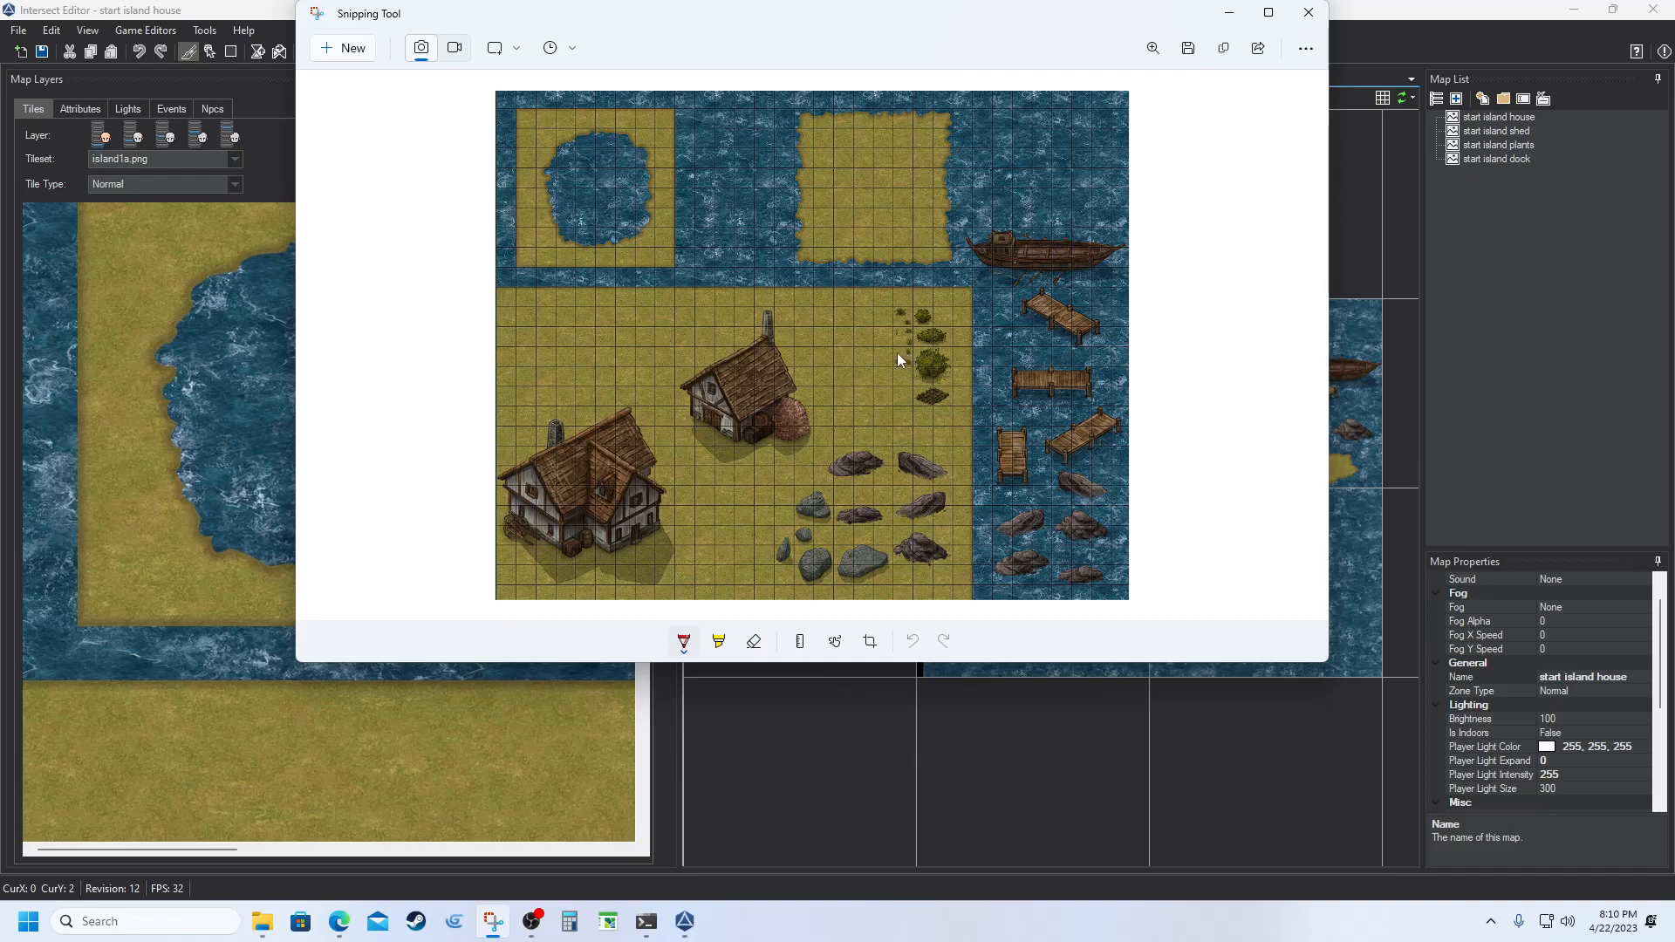
{"action": "left_click", "coordinate": [1379, 14]}
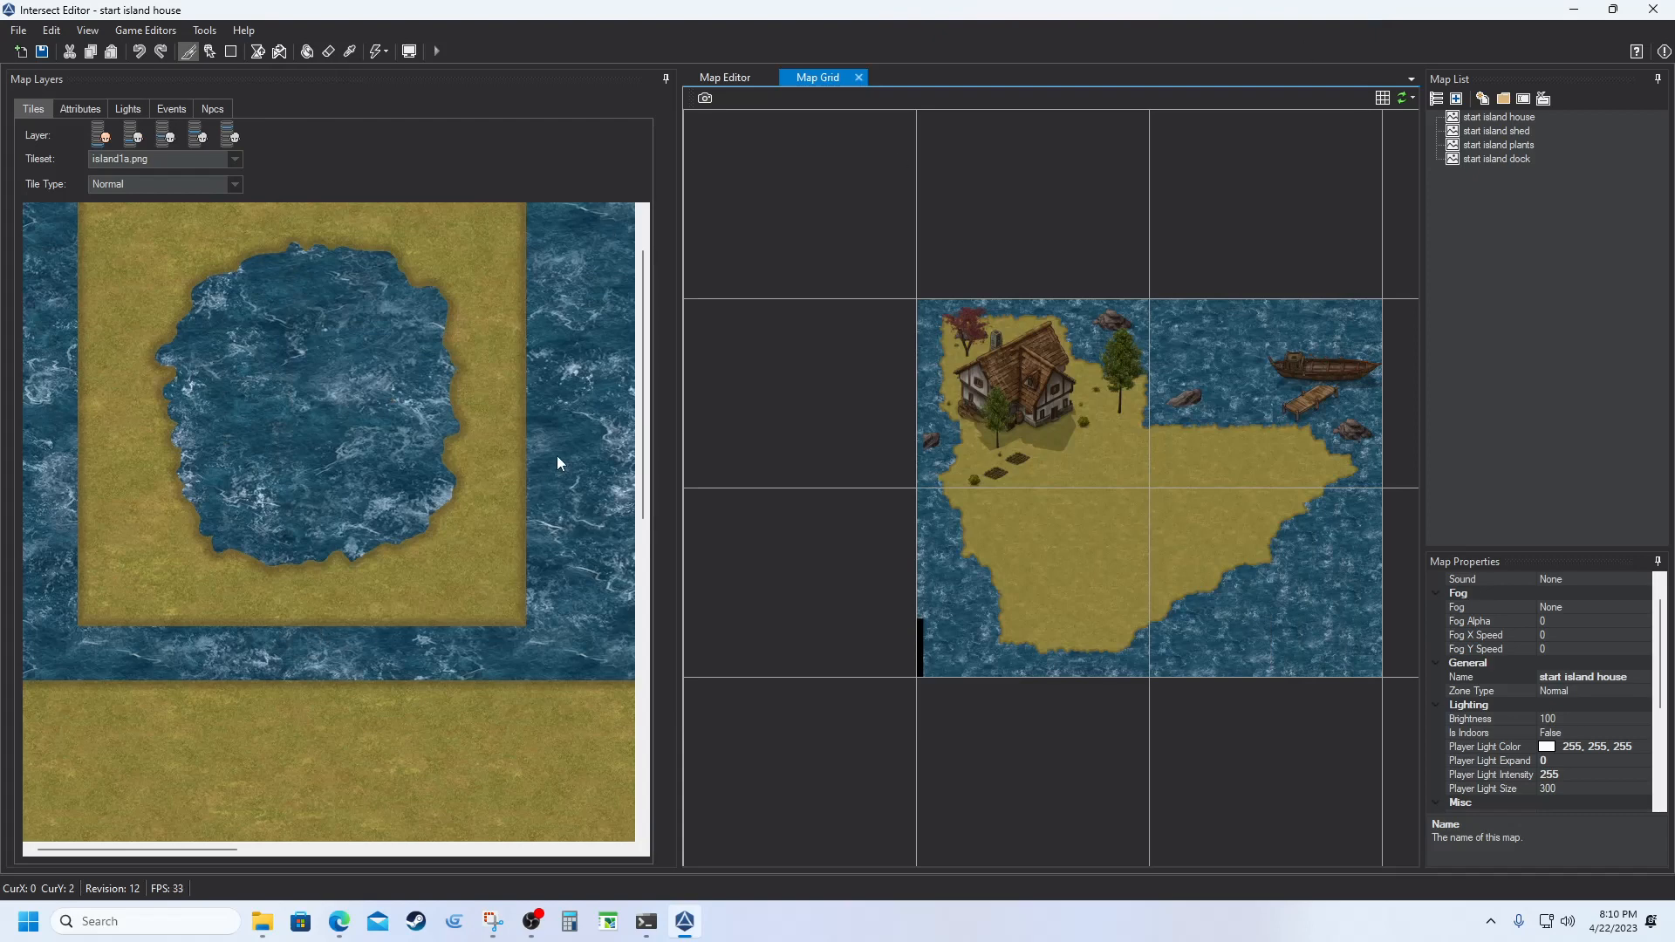
Inspect the grass and bush tiles of the island1a.png tileset and compare them with the gridded tileset image in Snipping Tool
{"action": "left_click_drag", "start_coordinate": [637, 453], "coordinate": [633, 593]}
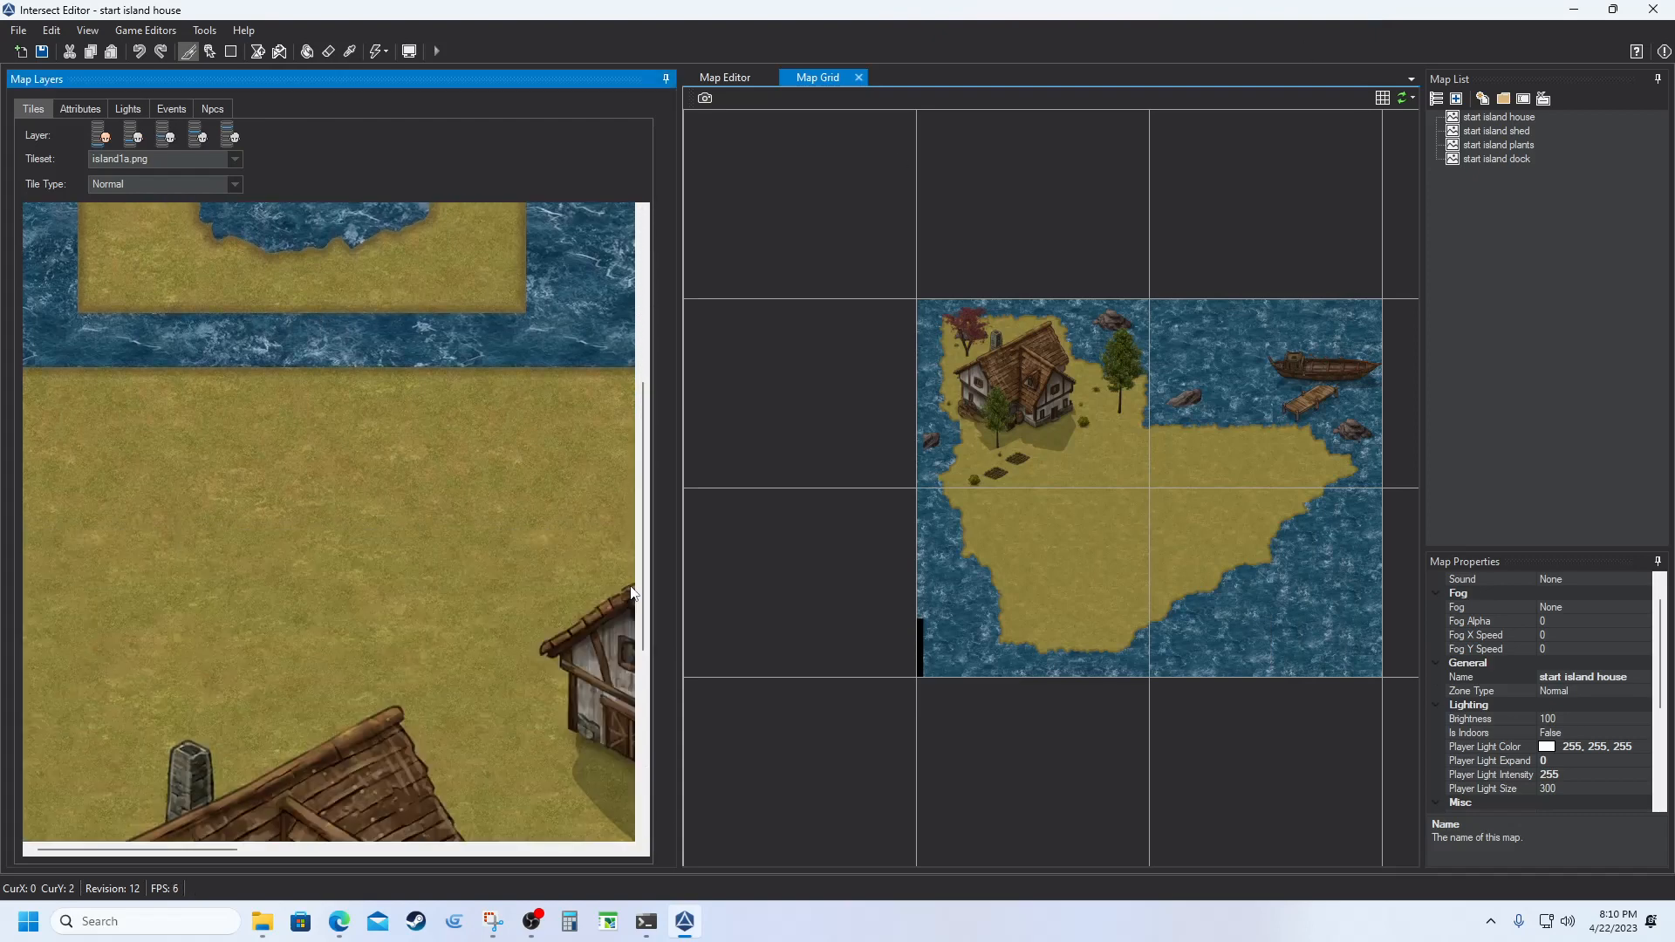
{"action": "left_click_drag", "start_coordinate": [261, 850], "coordinate": [449, 859]}
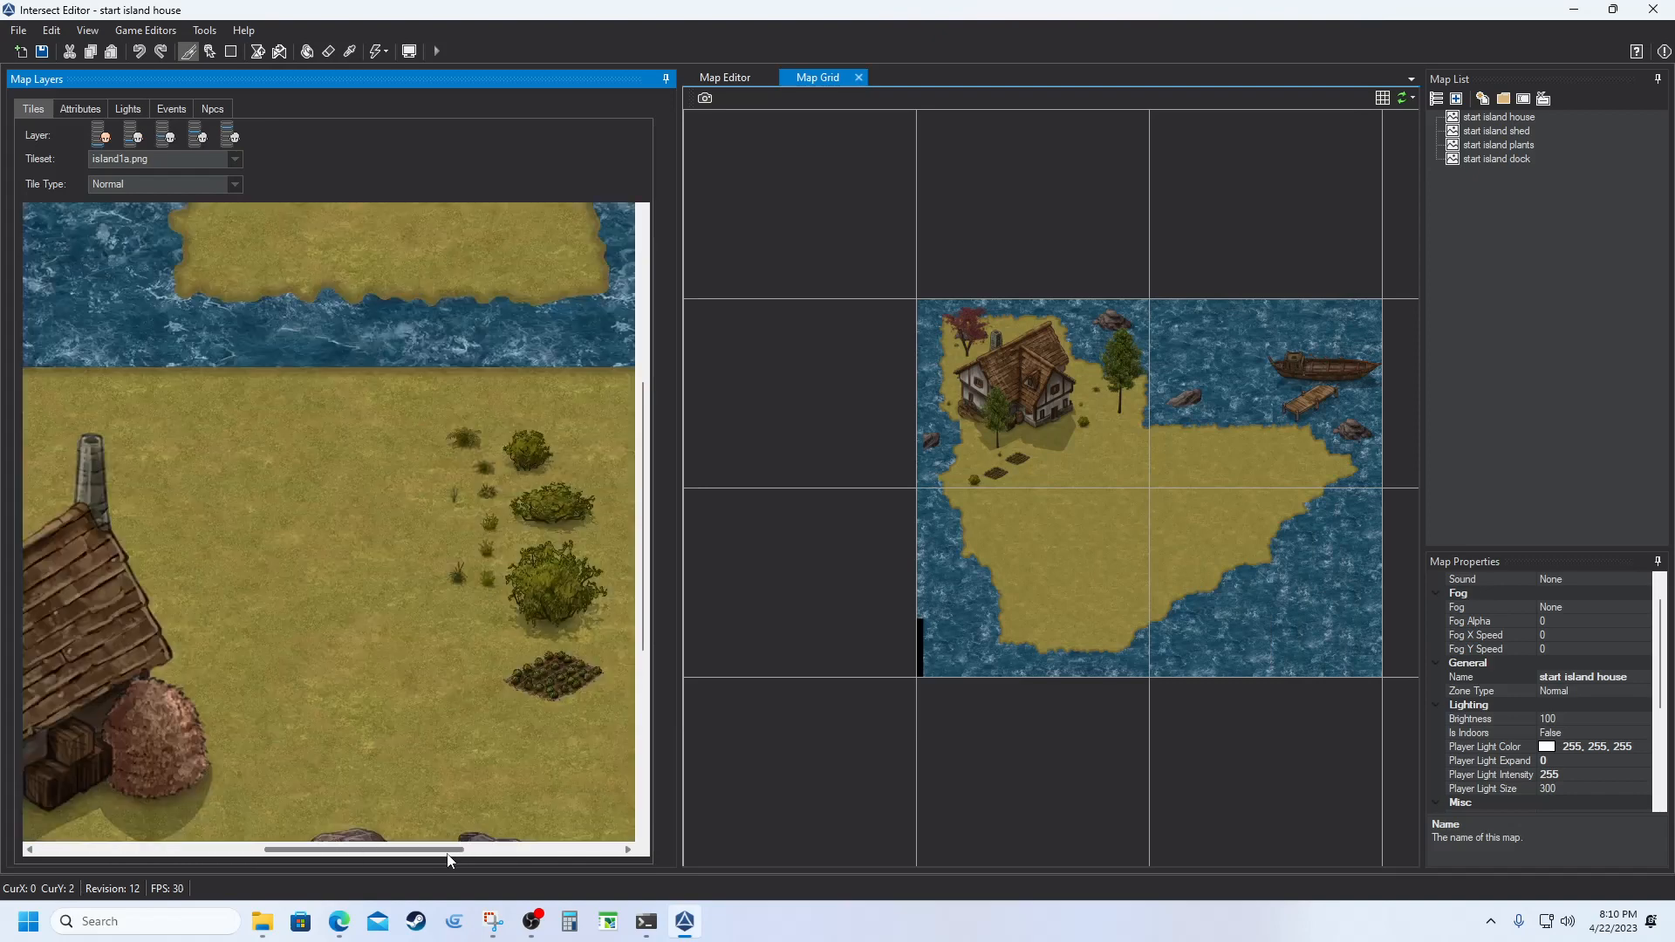
{"action": "left_click", "coordinate": [456, 582]}
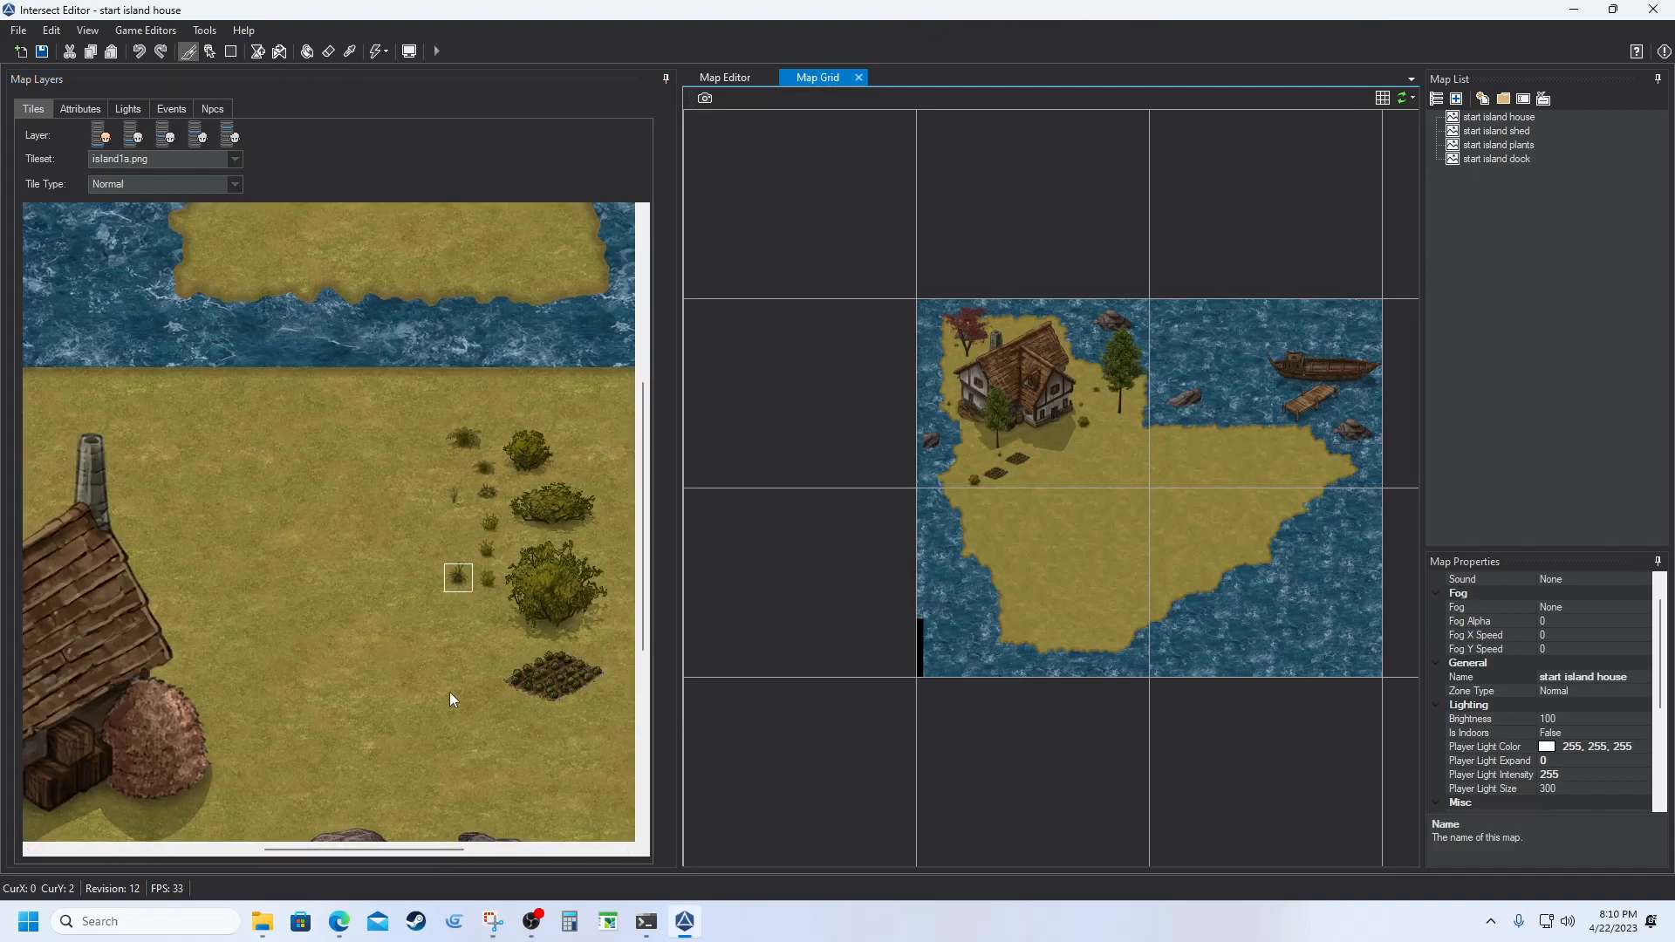
{"action": "left_click", "coordinate": [485, 552]}
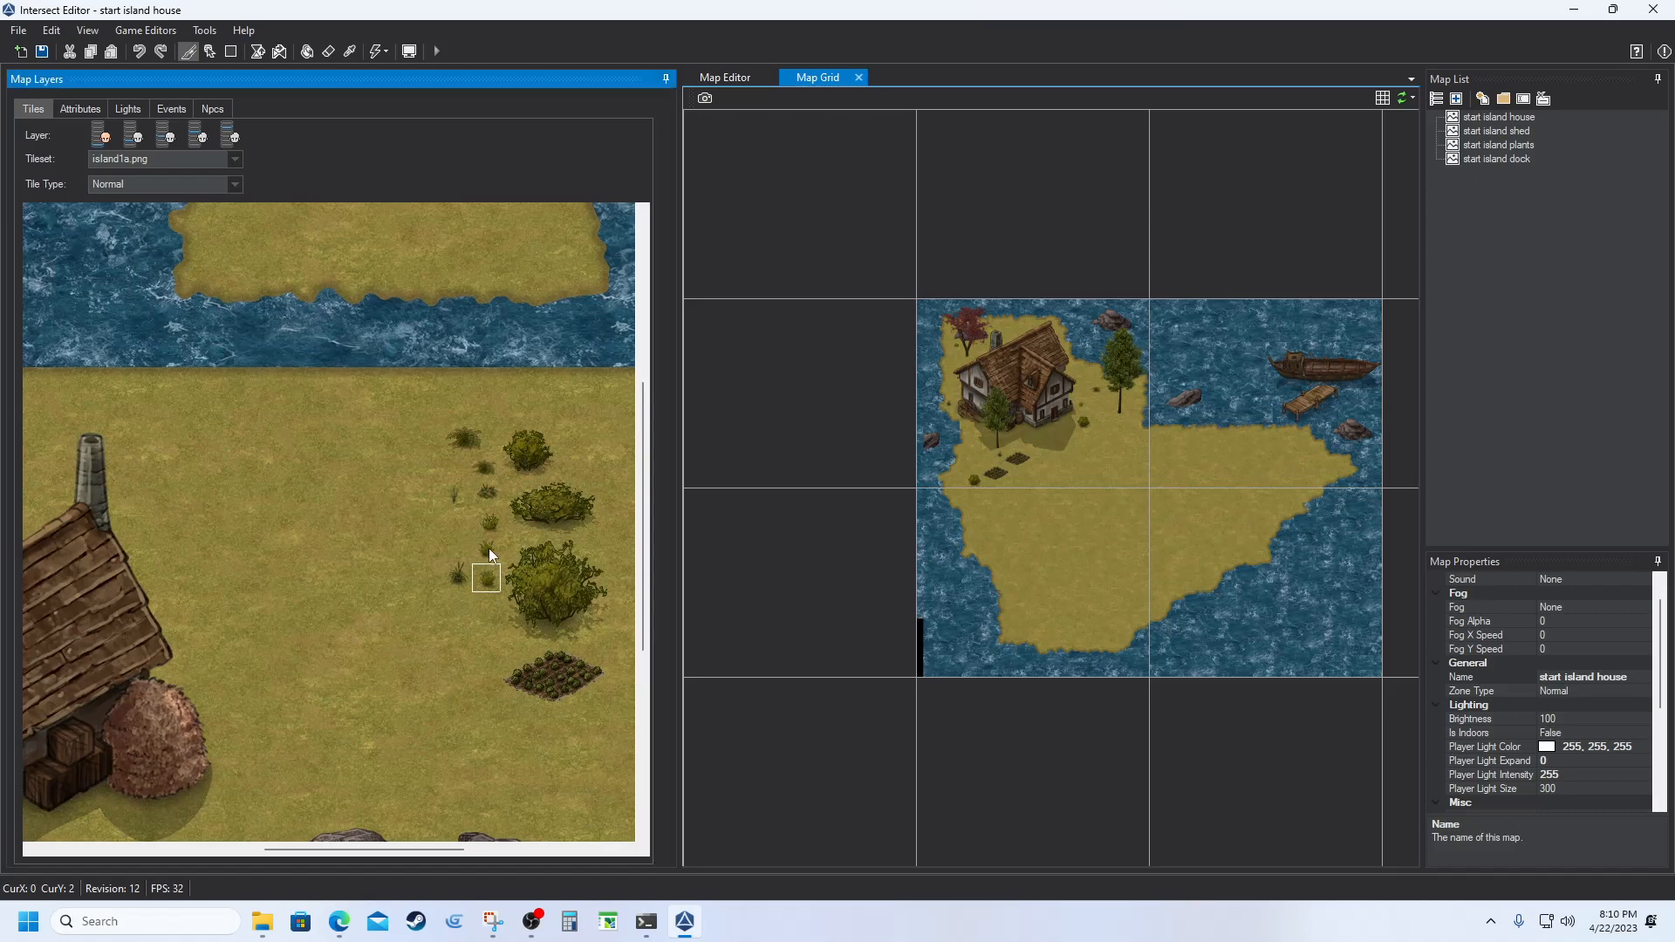
{"action": "left_click", "coordinate": [539, 441]}
{"action": "left_click", "coordinate": [541, 469]}
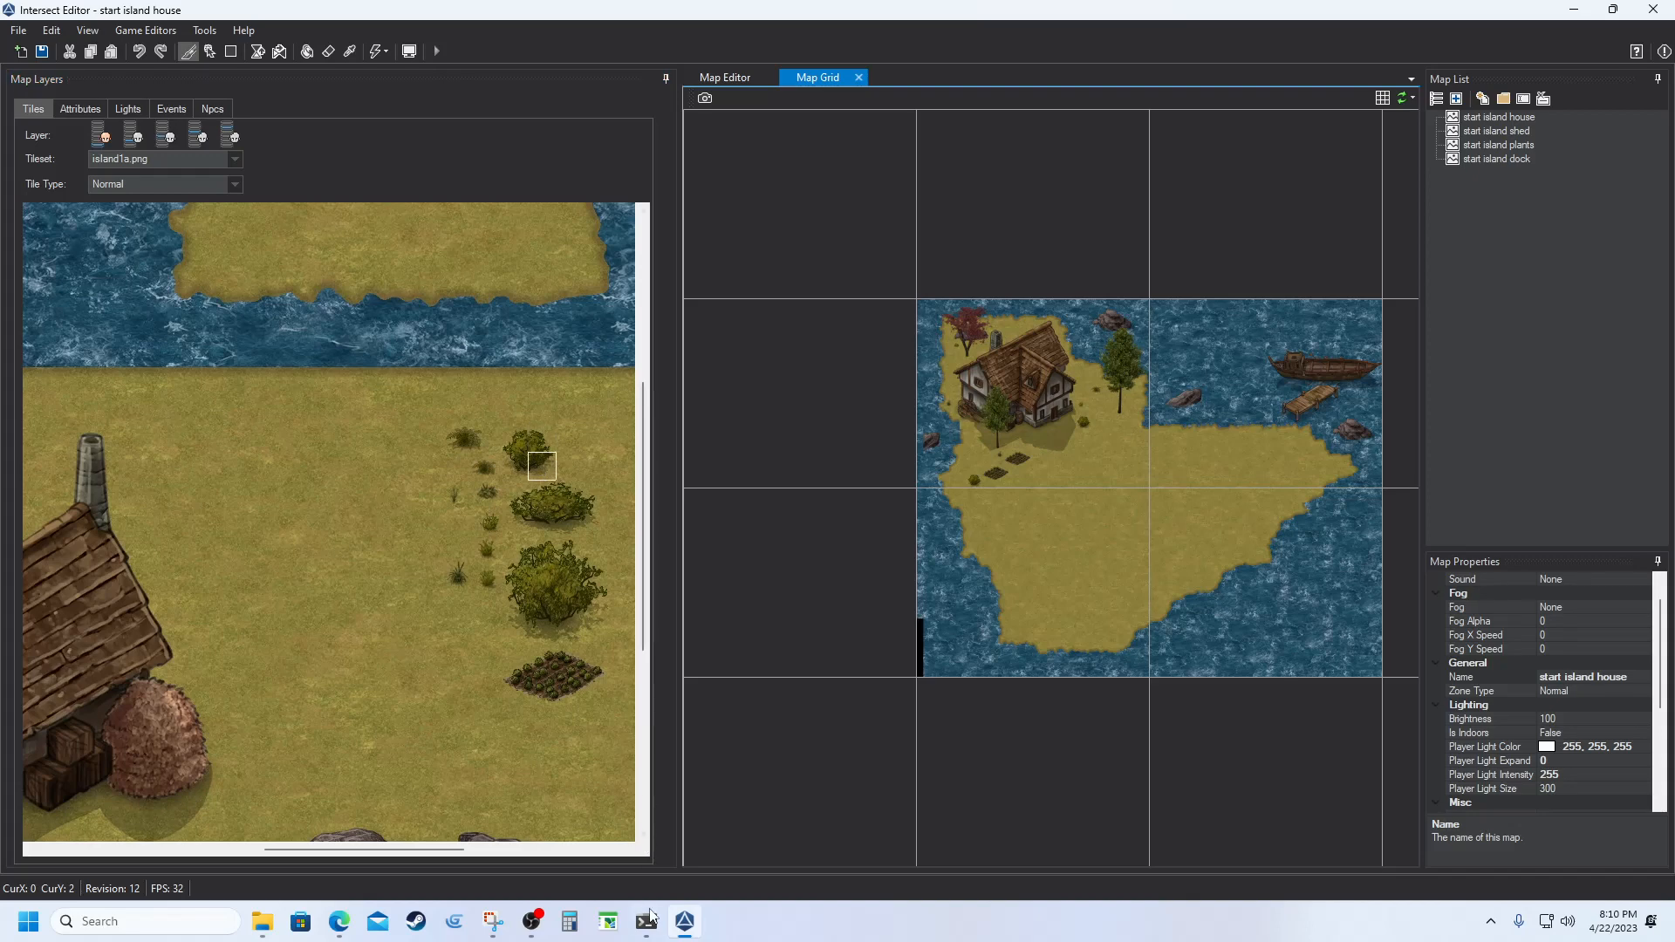
{"action": "left_click", "coordinate": [493, 922]}
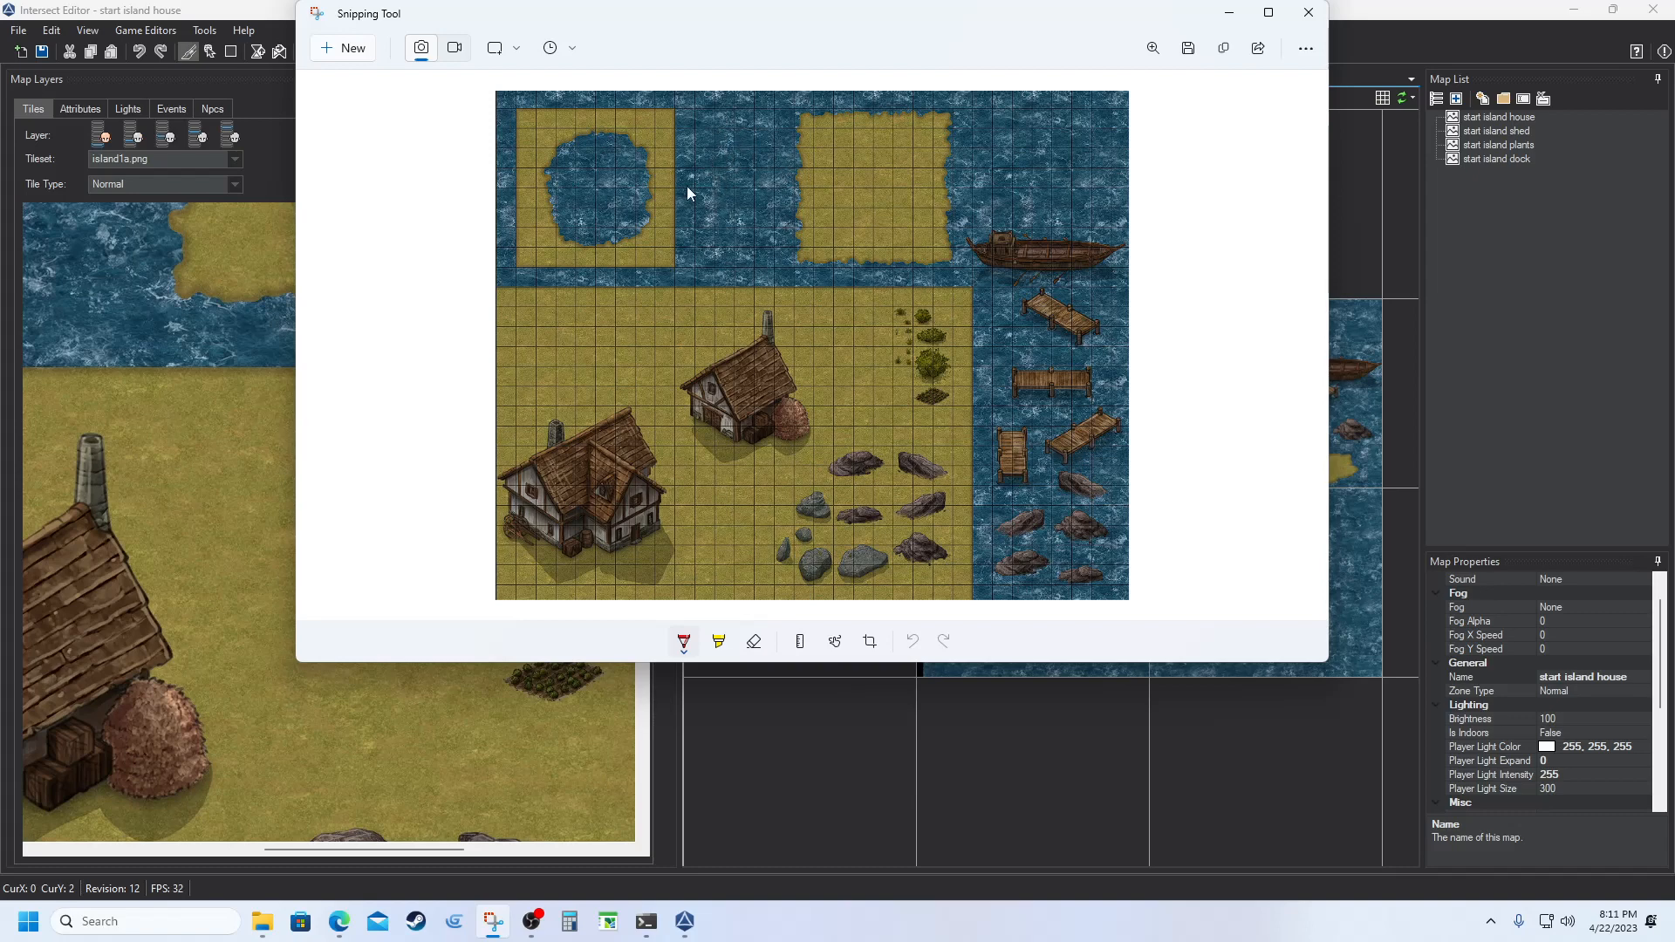
{"action": "left_click", "coordinate": [1225, 12]}
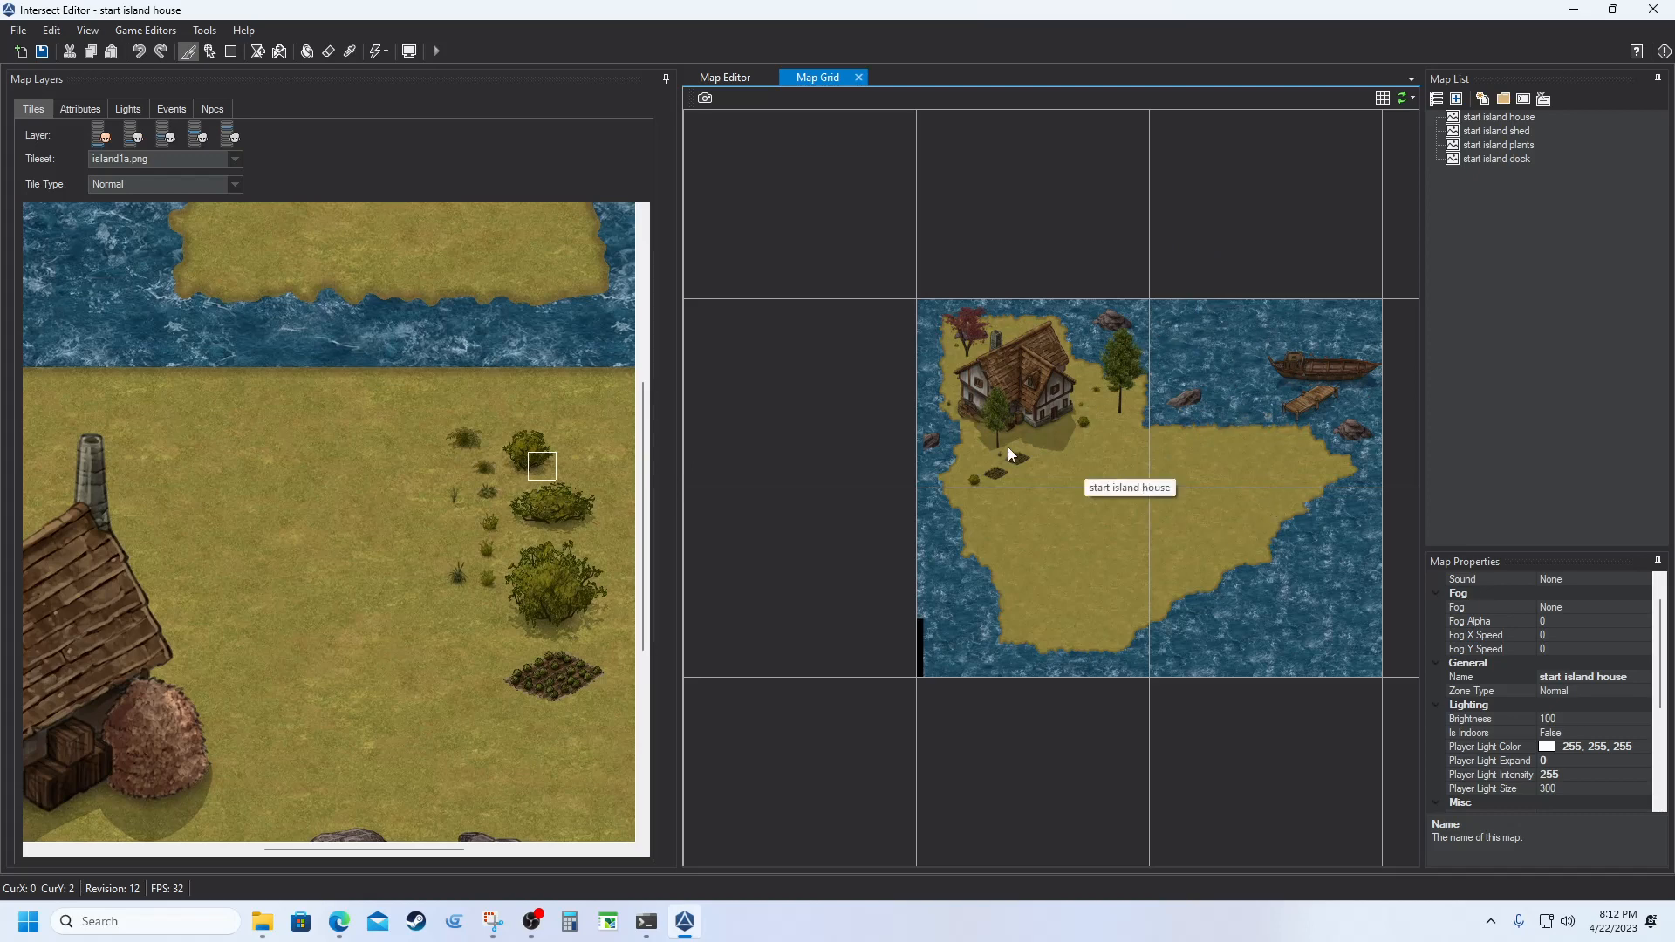
Launch Intersect Client from the Client and Editor folder, log in with the saved account and enter the game as the Level 1 Doodle Ranger
{"action": "left_click", "coordinate": [1576, 11]}
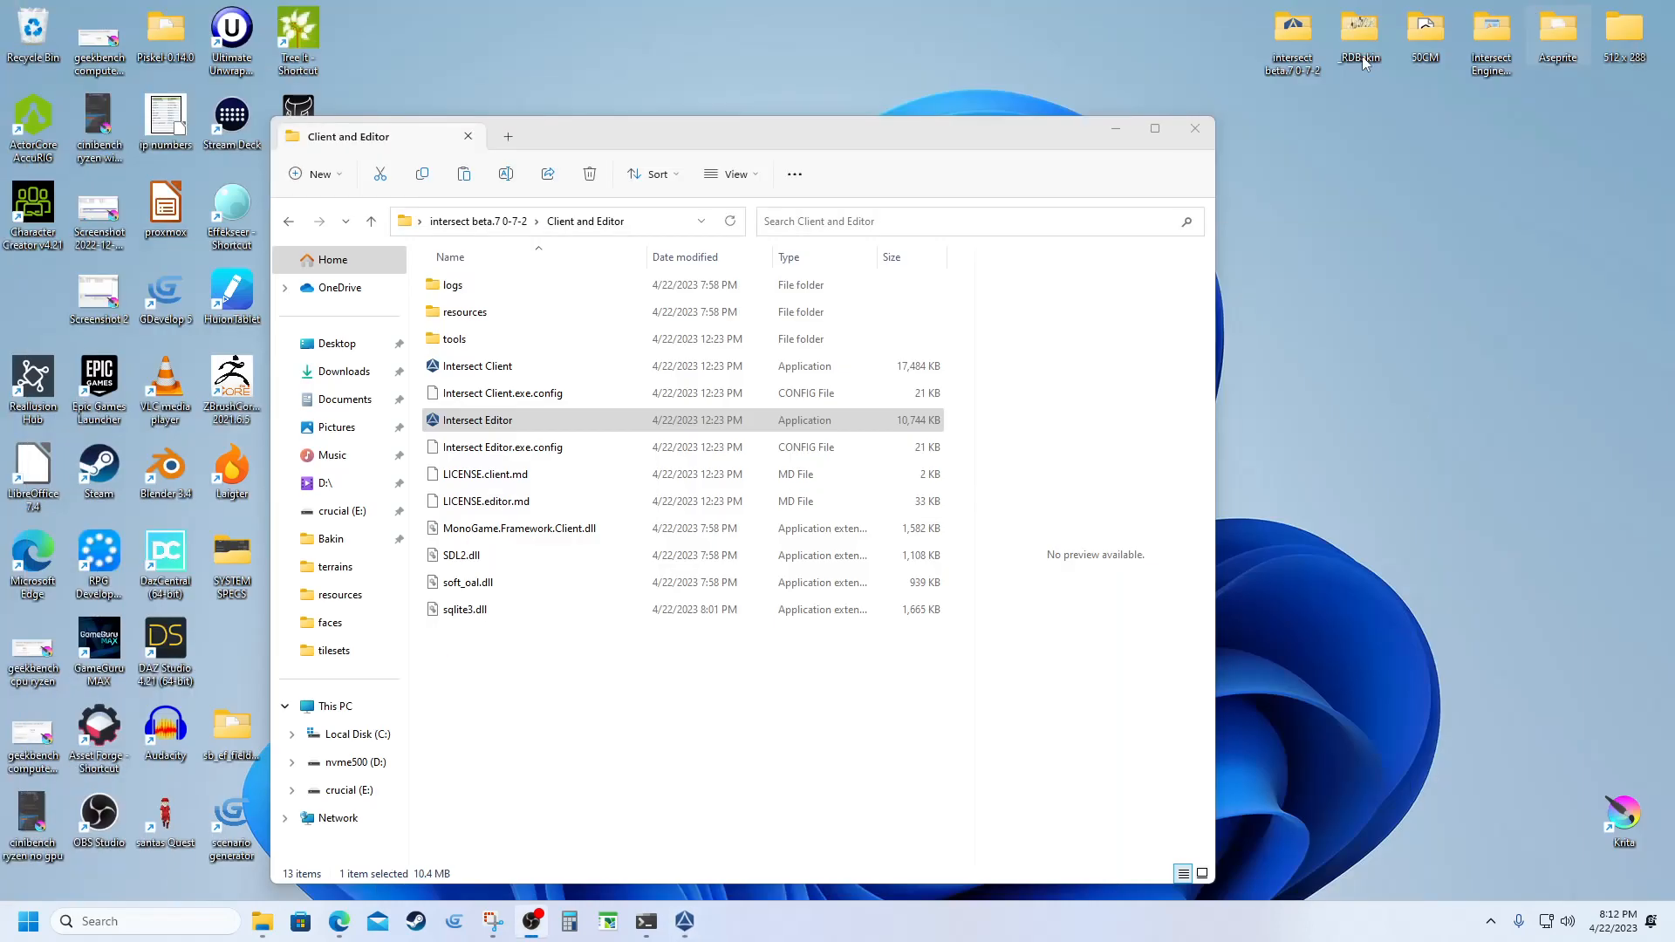
{"action": "double_click", "coordinate": [454, 367]}
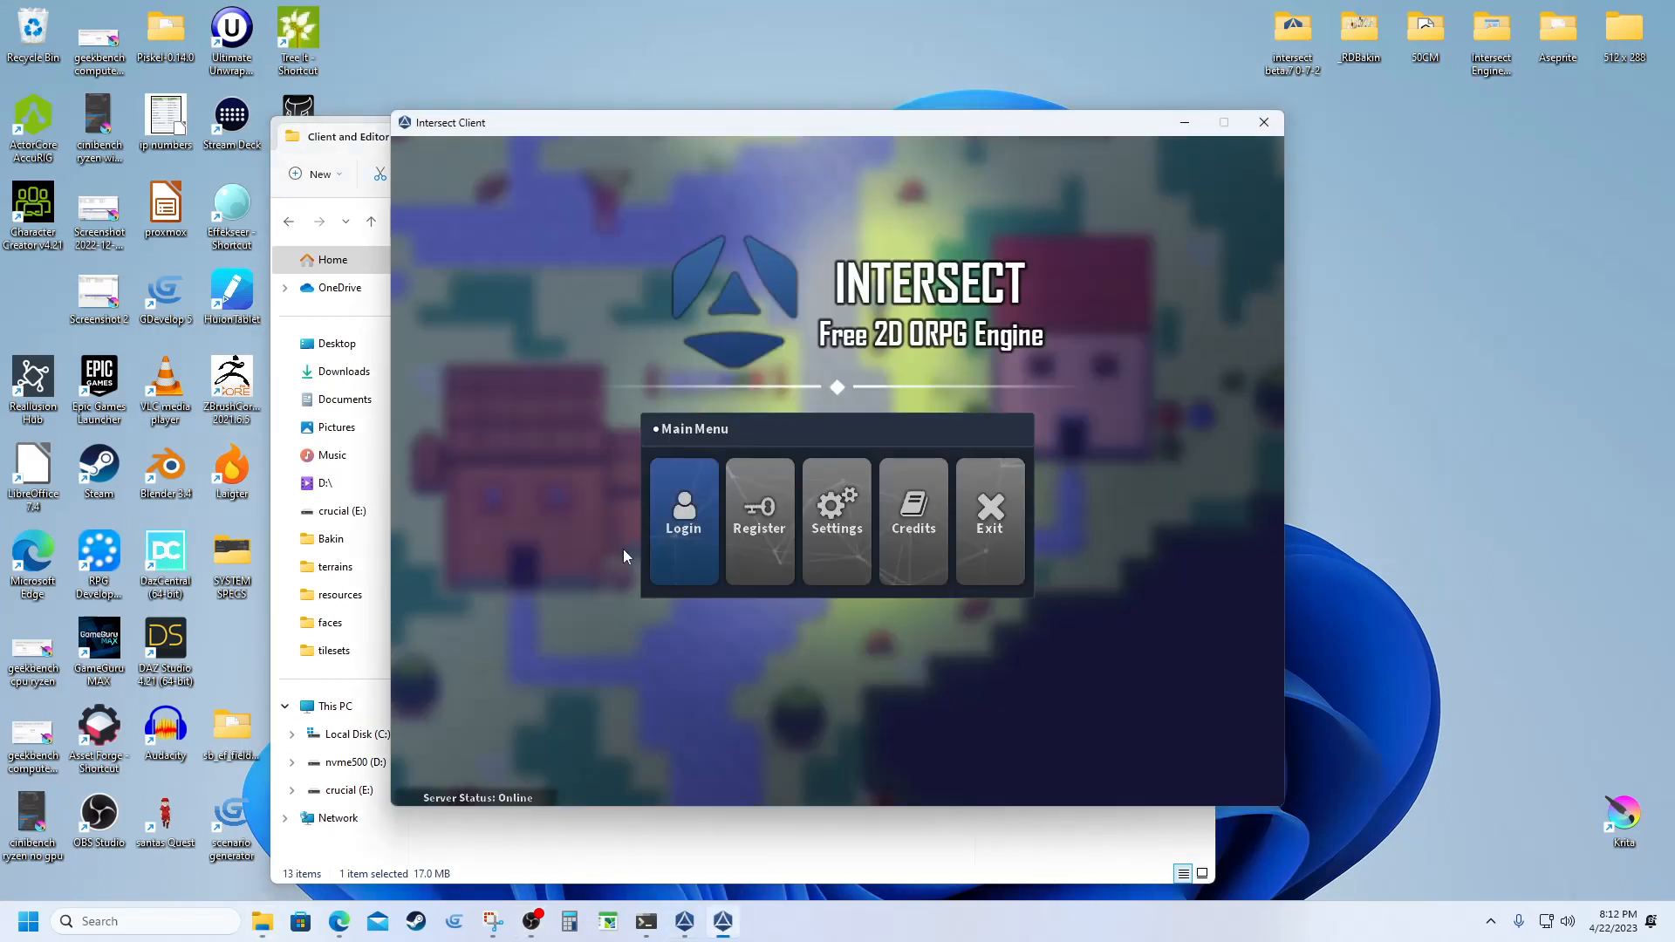
{"action": "left_click", "coordinate": [673, 547]}
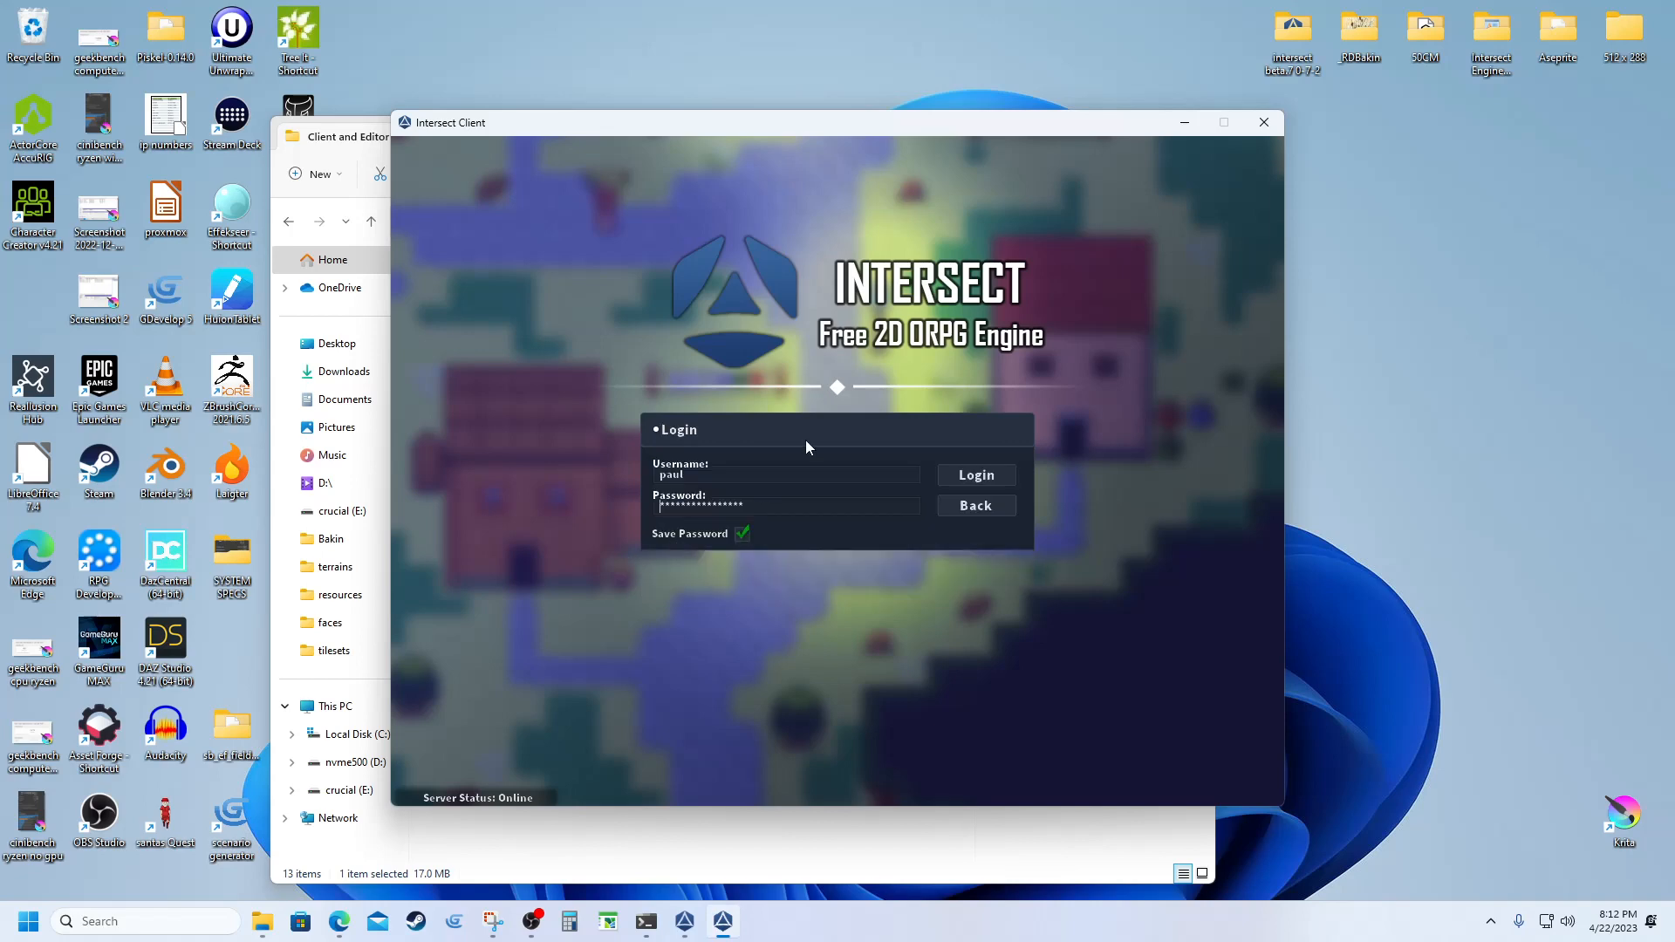
{"action": "left_click", "coordinate": [988, 478]}
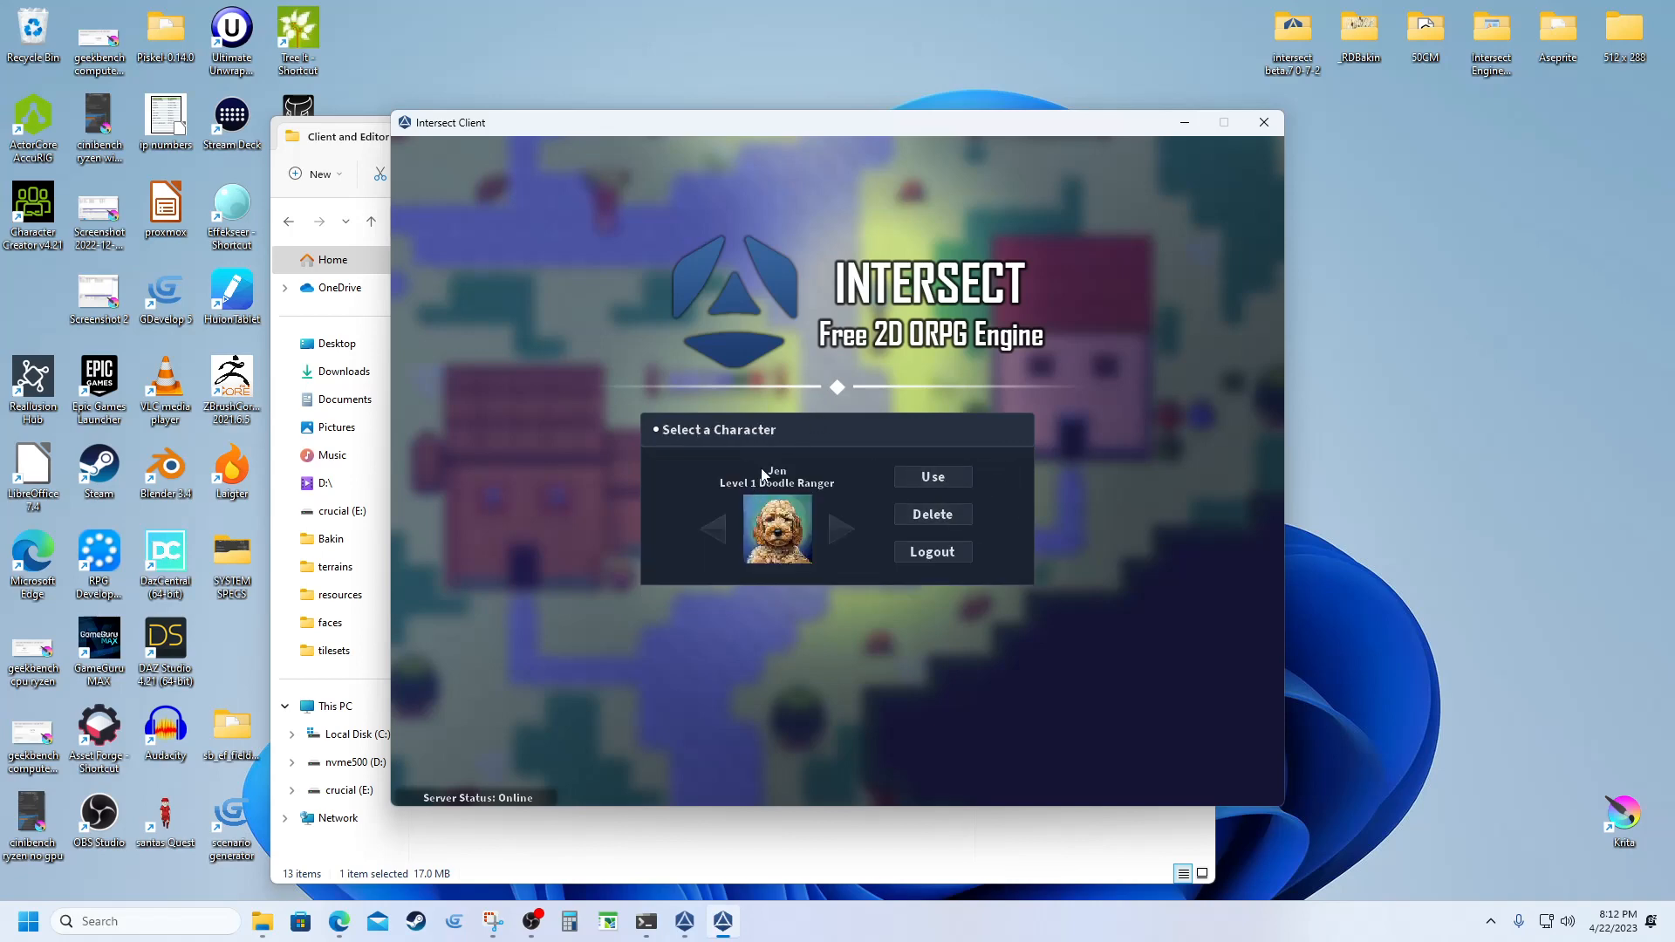
{"action": "left_click", "coordinate": [933, 478]}
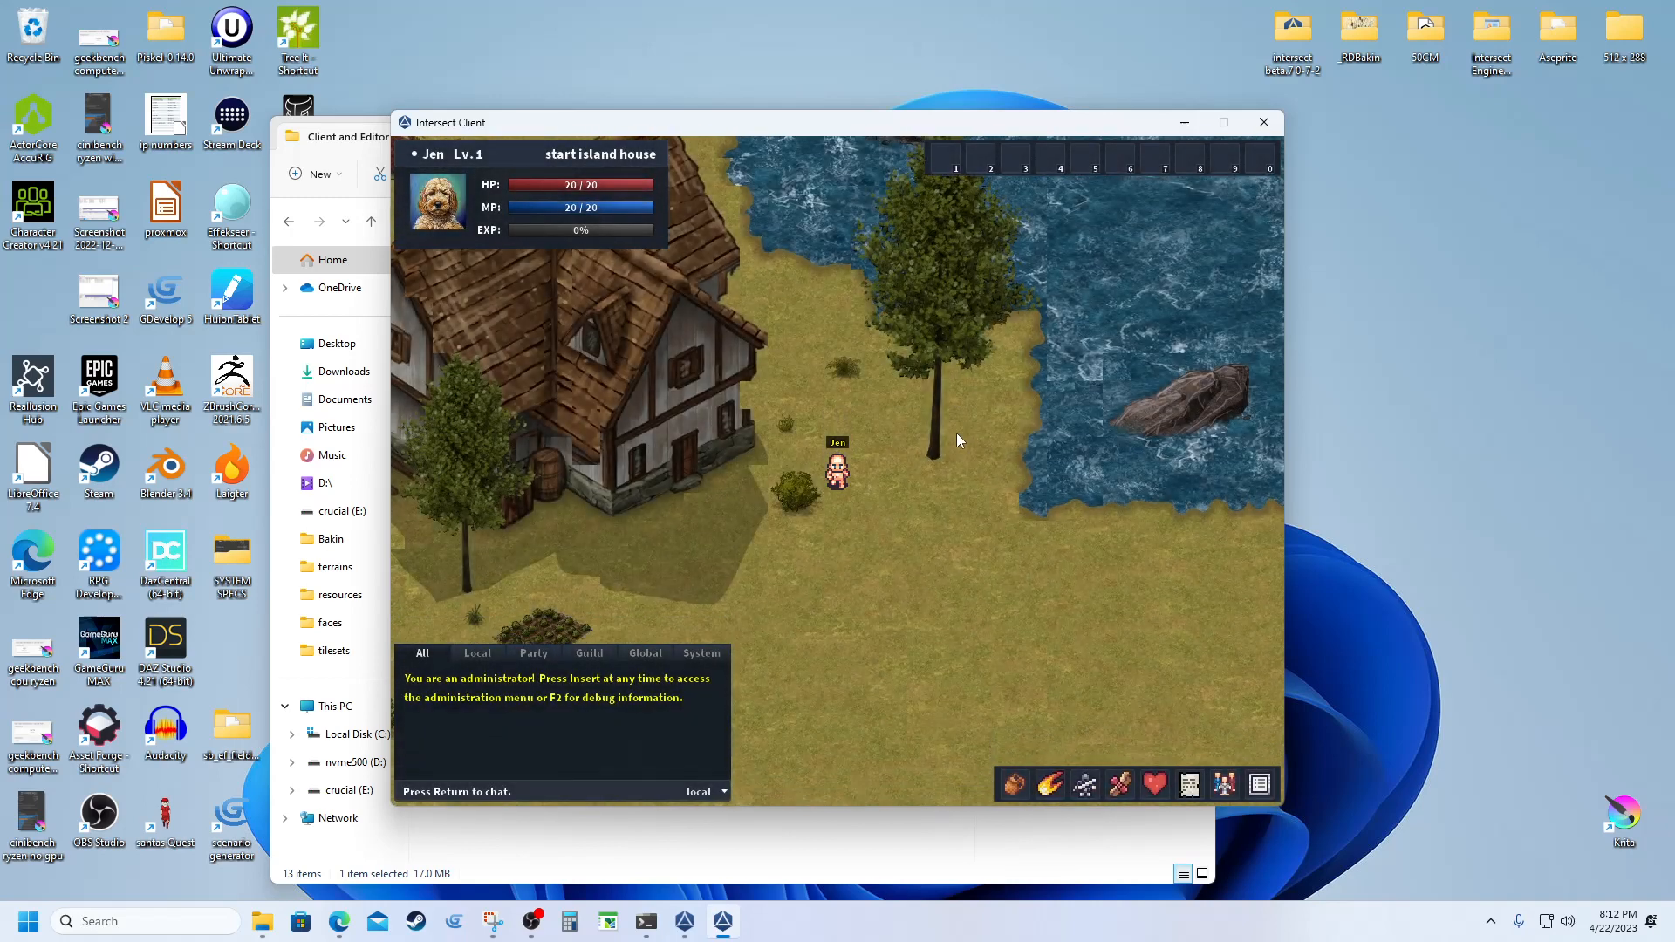
Walk the character in front of and behind the tall tree near the water to check how the trunk and foliage layers overlap it
{"action": "key", "text": "s"}
{"action": "key", "text": "d"}
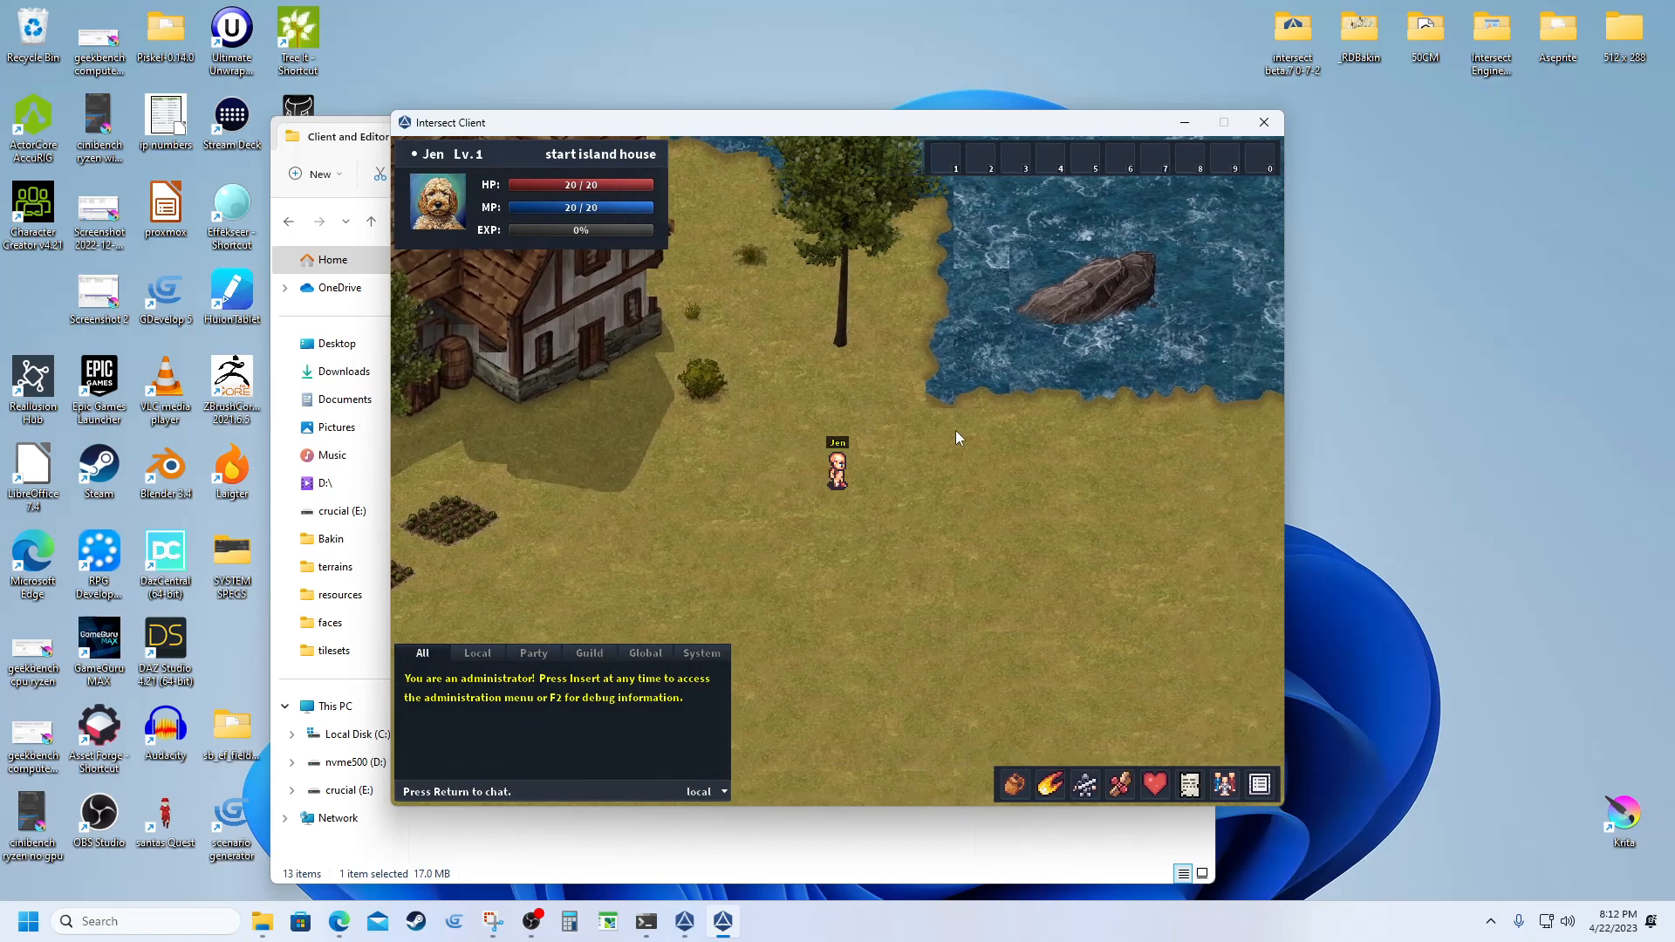
{"action": "key", "text": "w"}
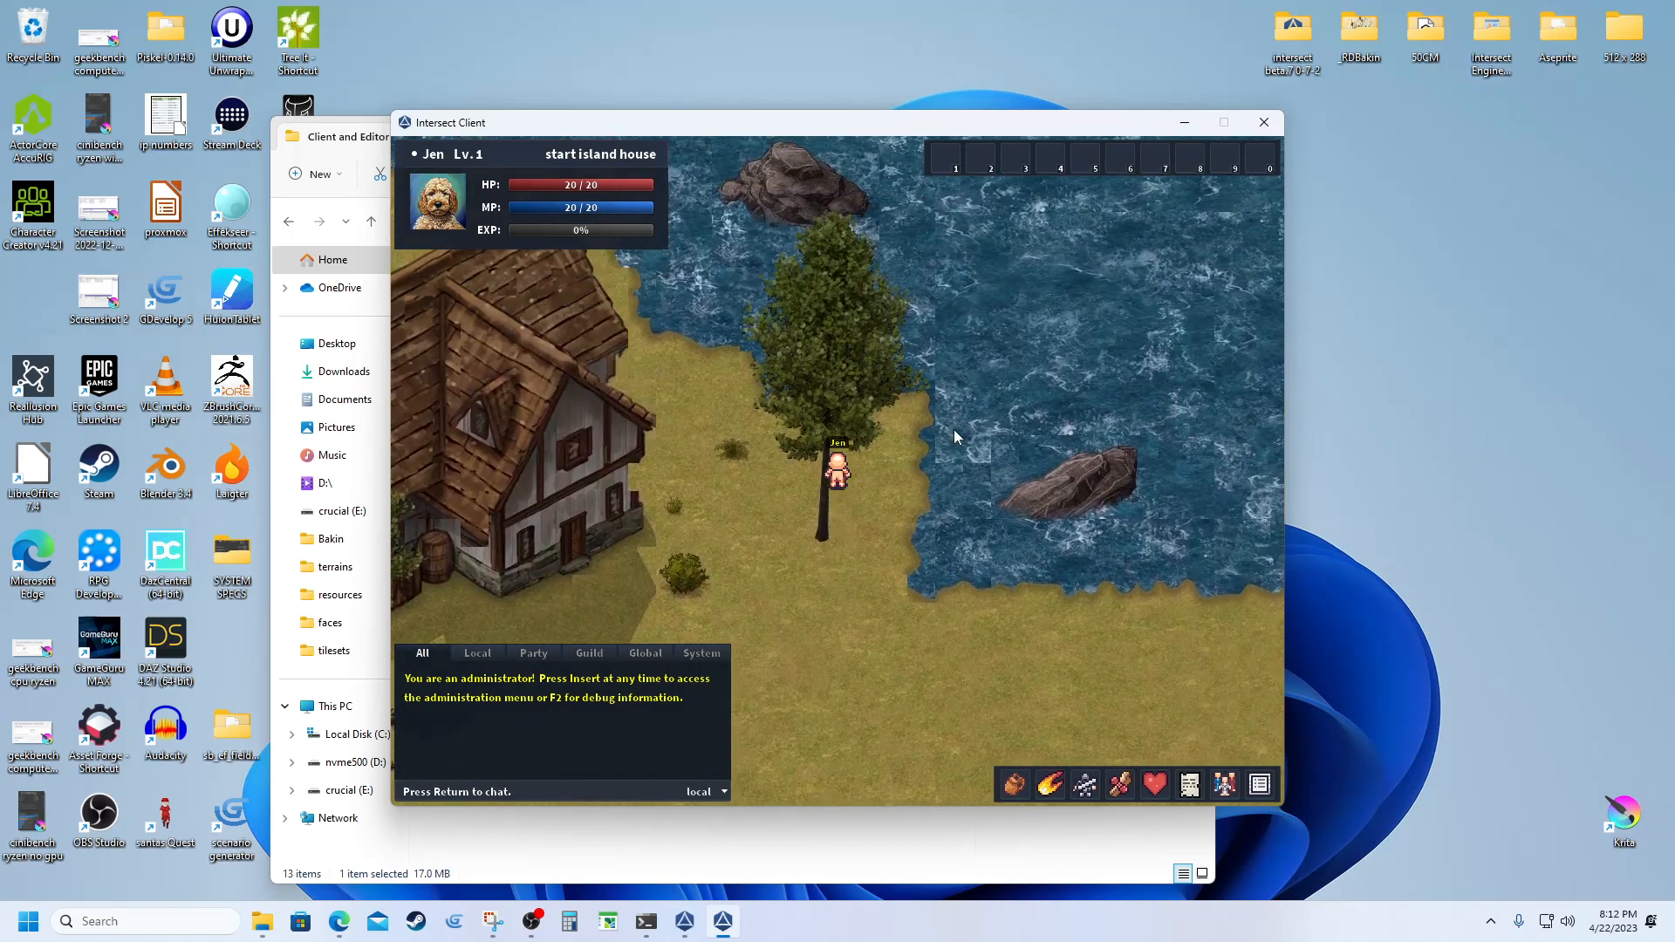
{"action": "key", "text": "w"}
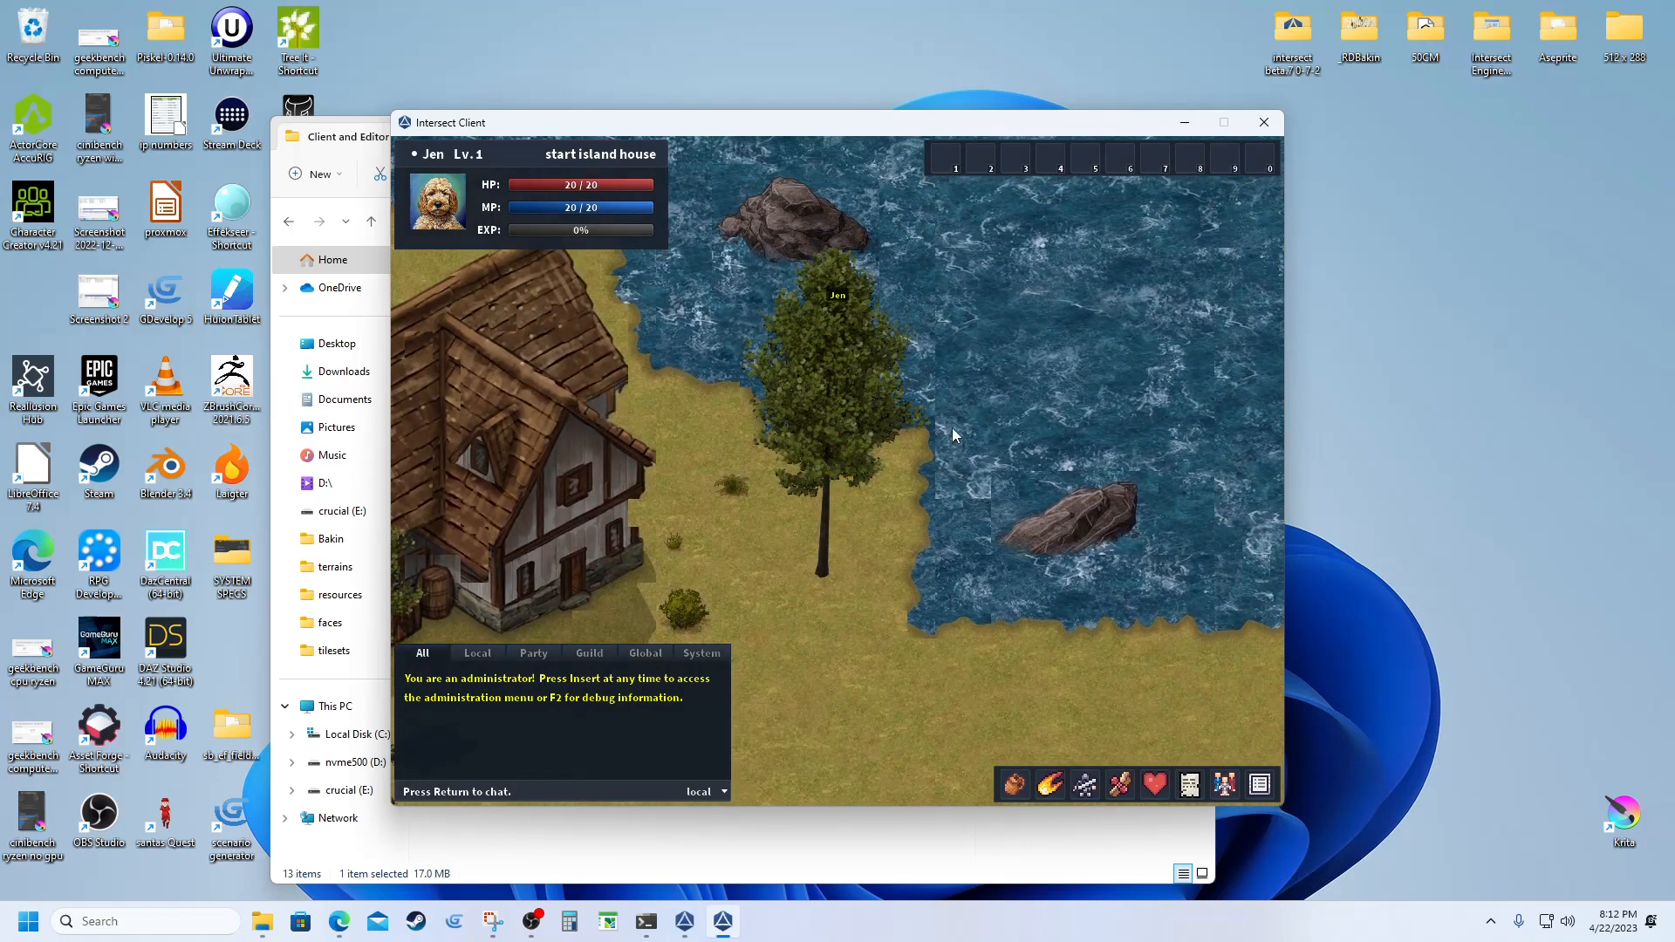
{"action": "key", "text": "s"}
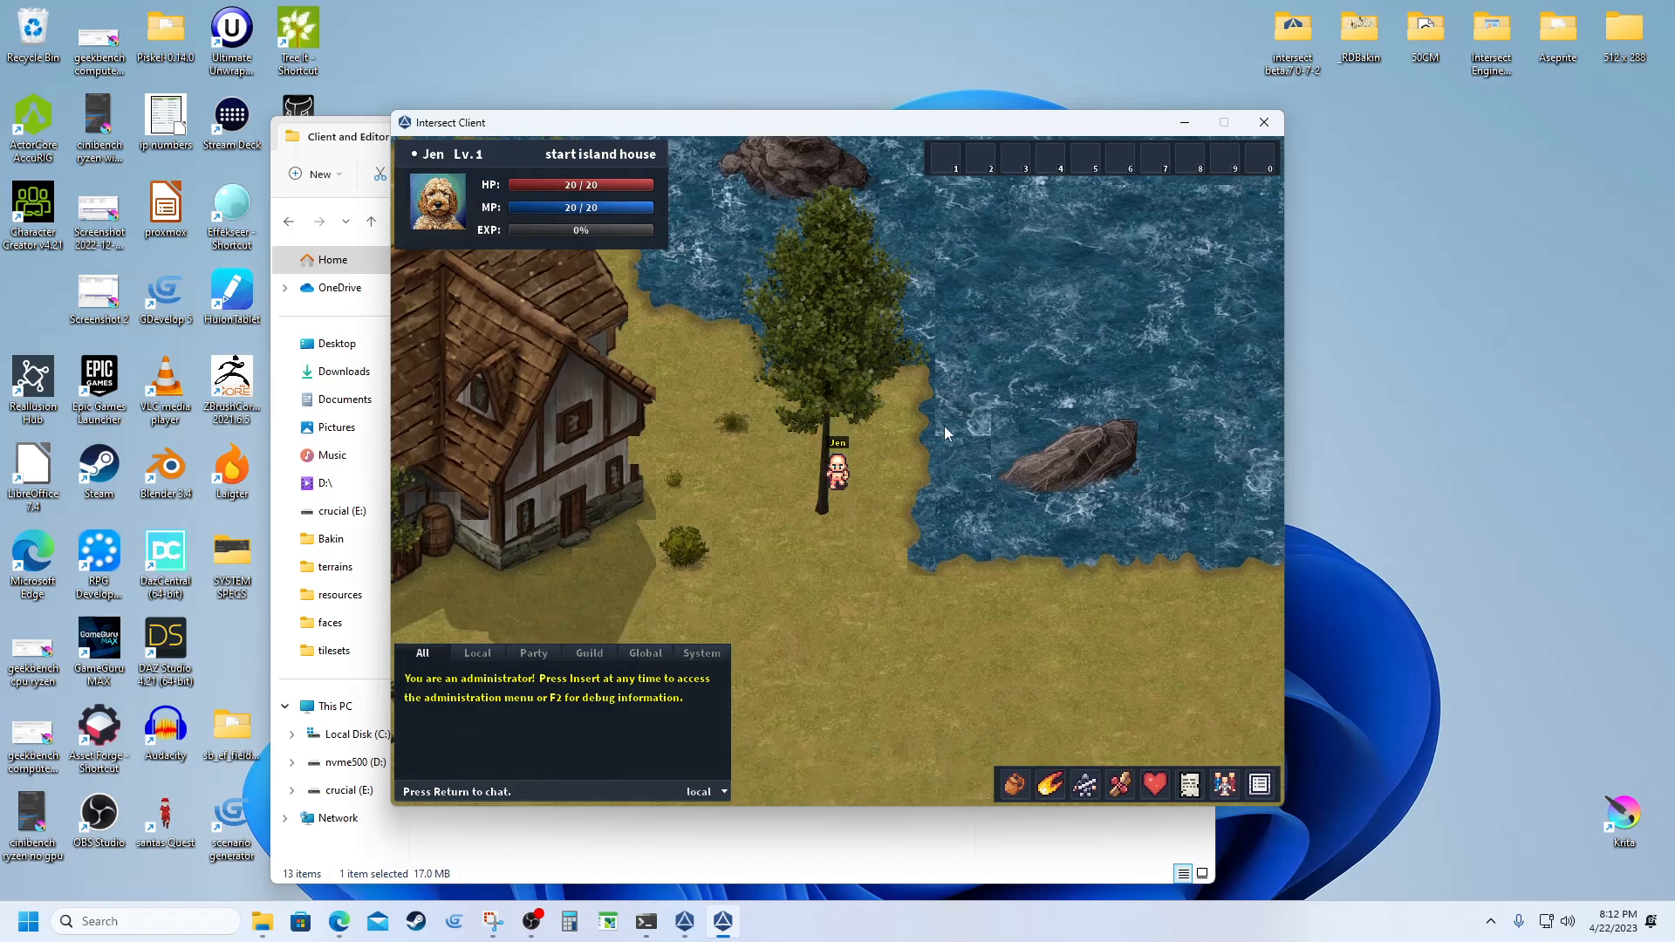
{"action": "key", "text": "w"}
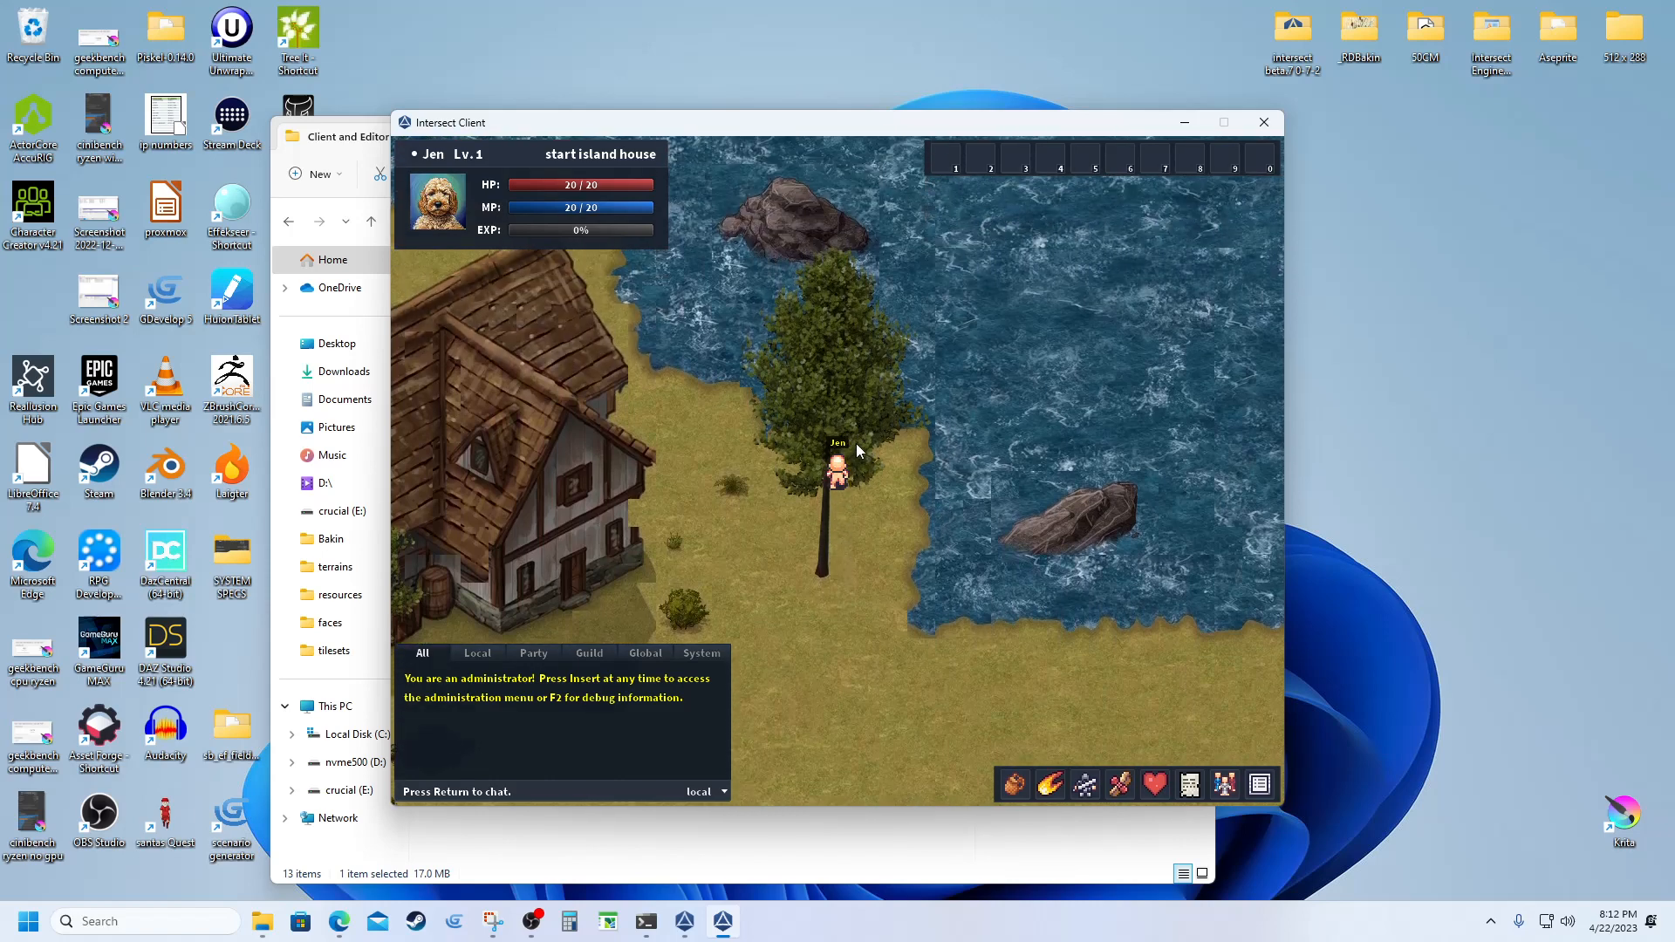
{"action": "key", "text": "s"}
{"action": "key", "text": "w"}
{"action": "key", "text": "a"}
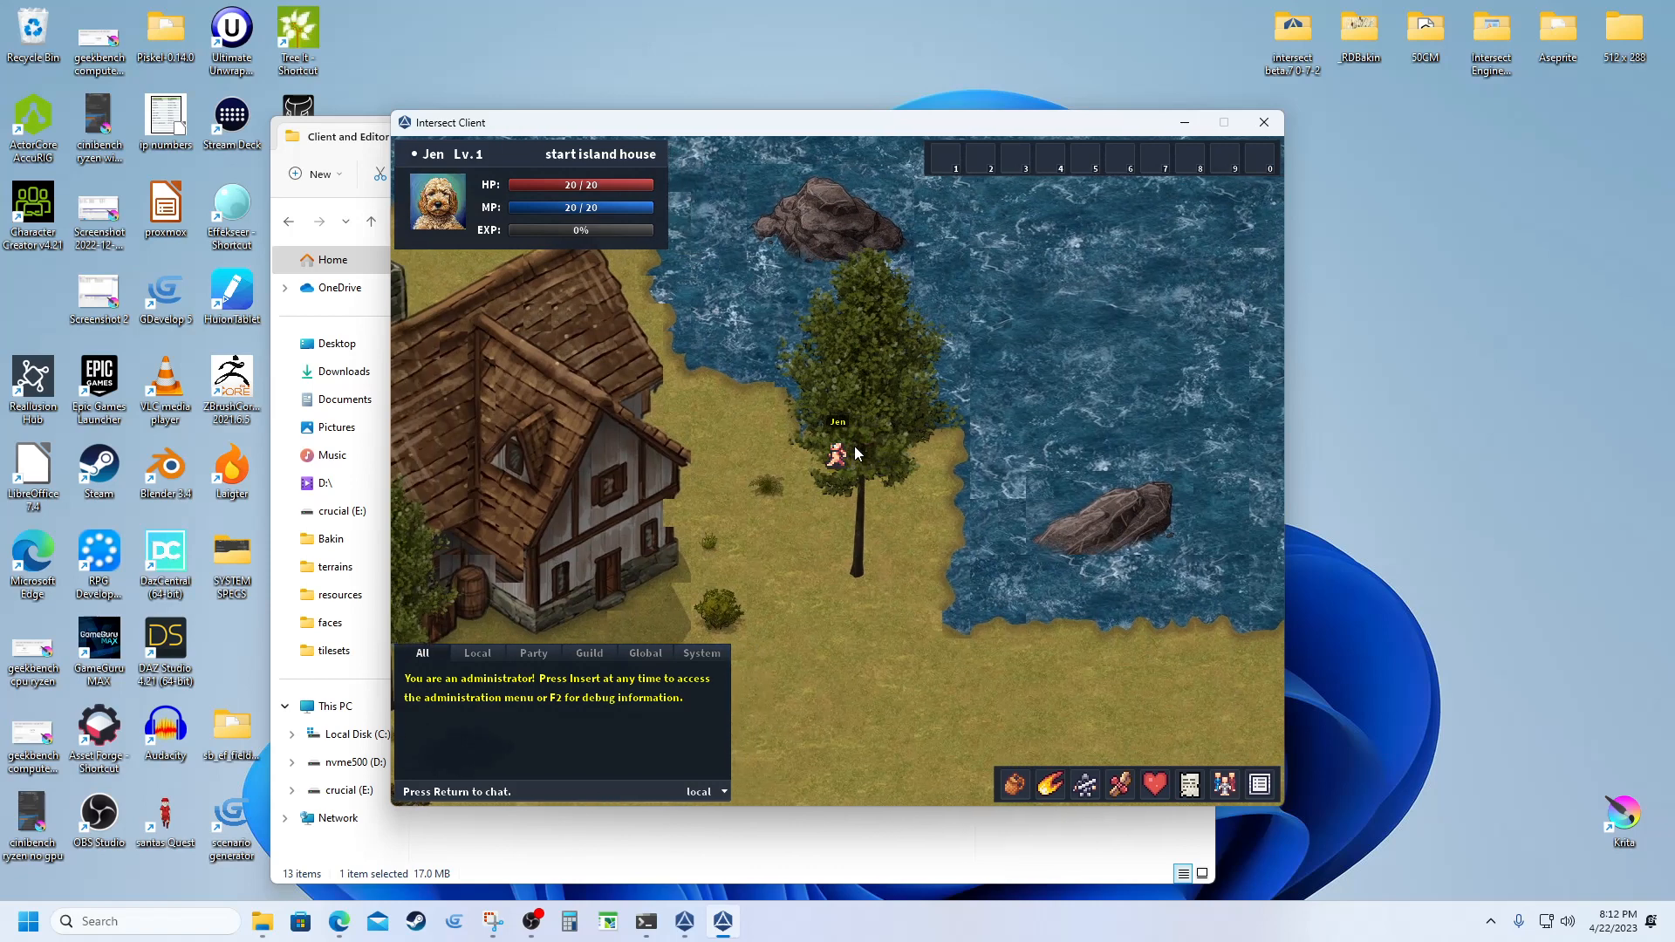
{"action": "key", "text": "s"}
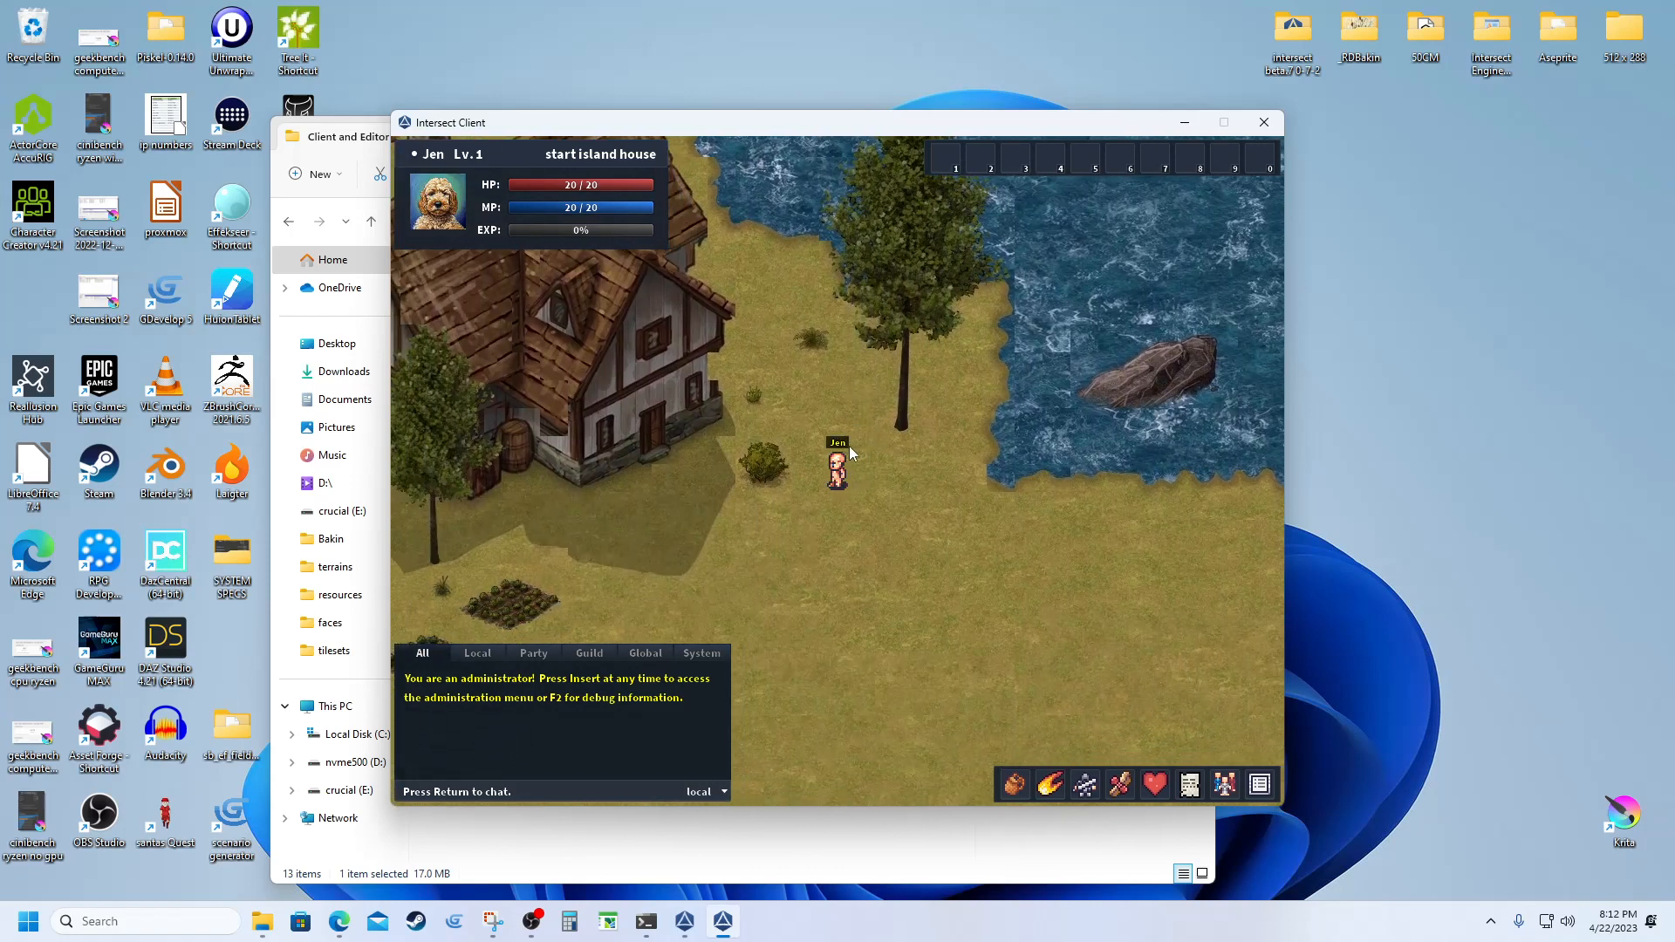
Walk the character up along the east side of the house, around the bush and down towards the garden plots
{"action": "key", "text": "a"}
{"action": "key", "text": "w"}
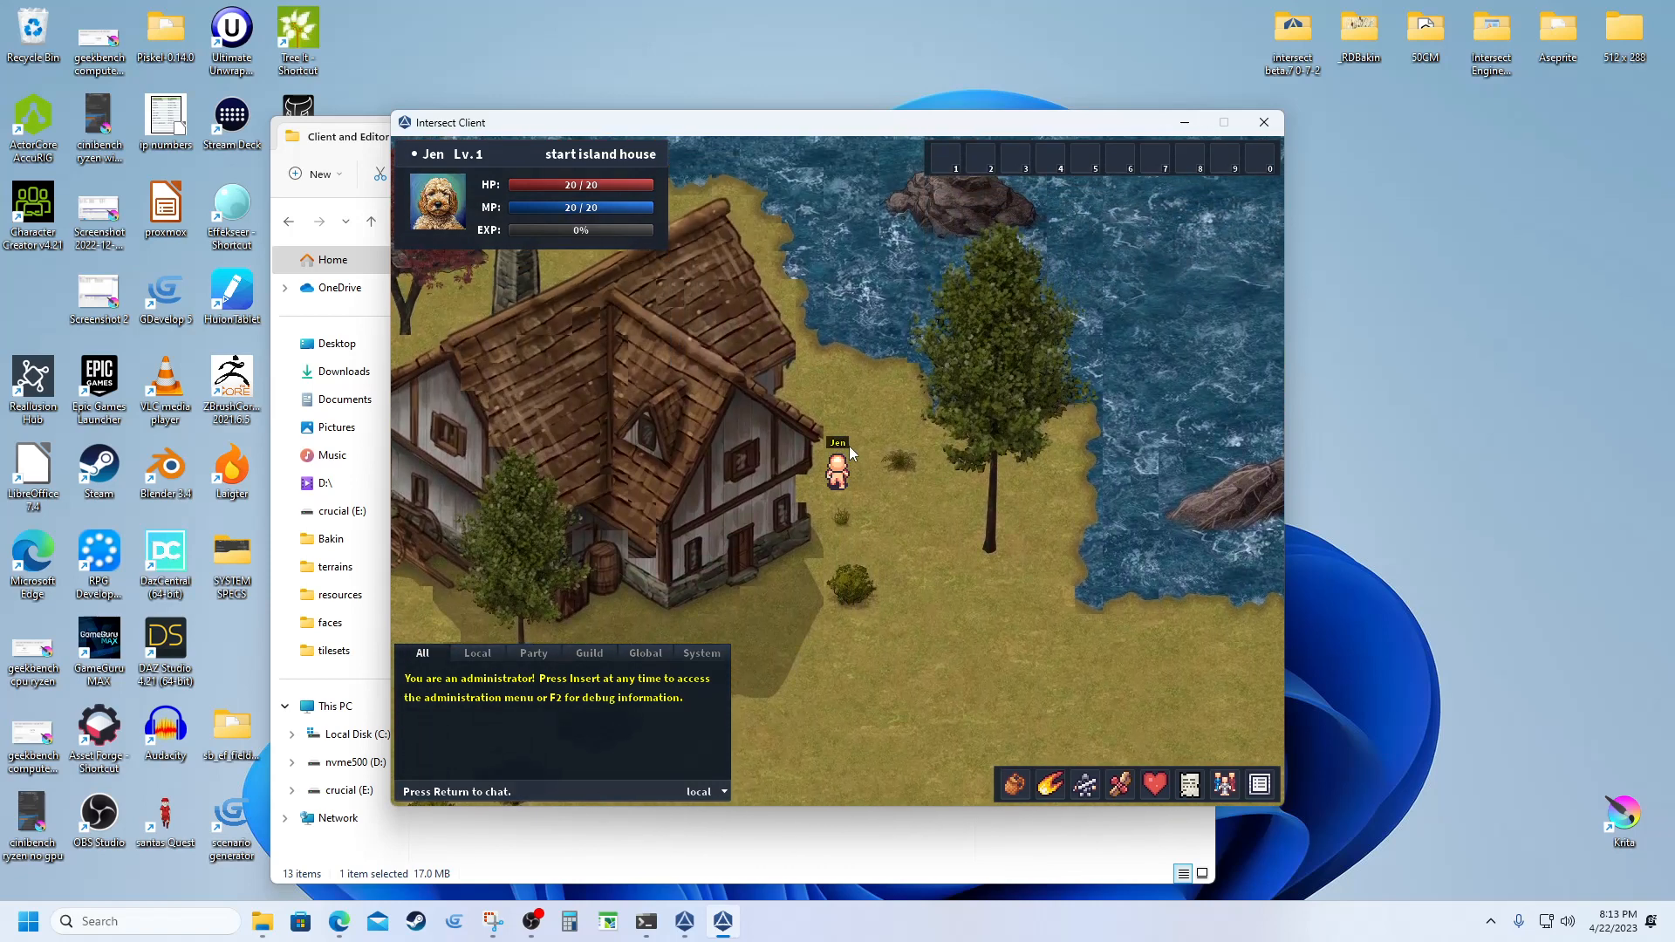
{"action": "key", "text": "d"}
{"action": "key", "text": "s"}
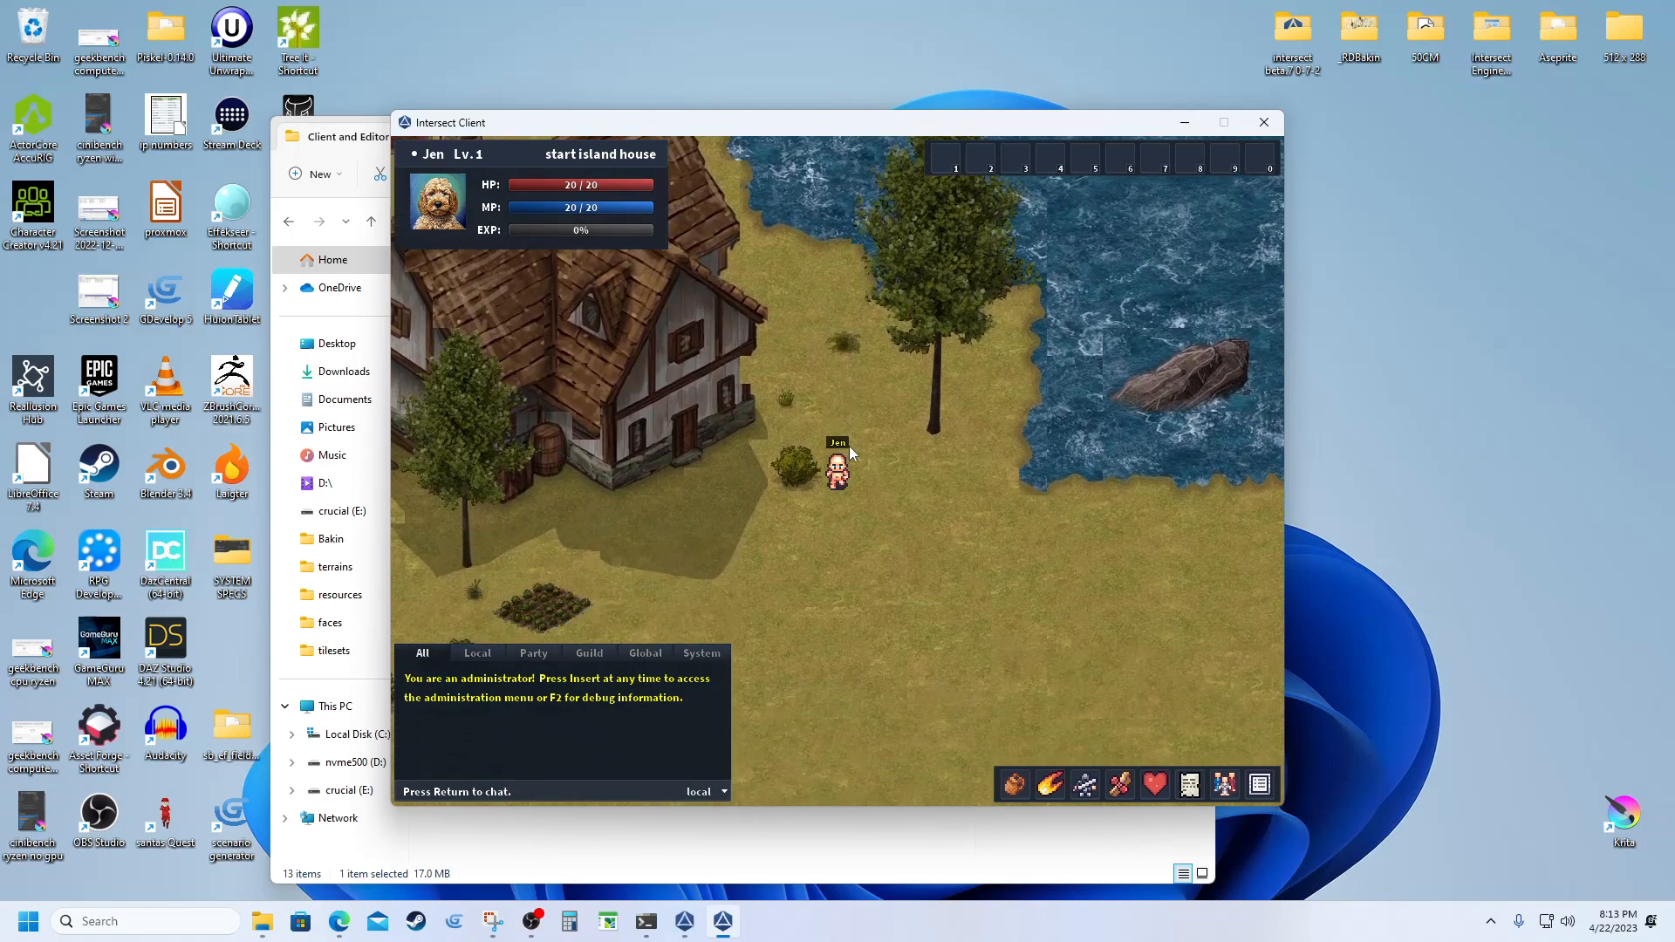
{"action": "key", "text": "a"}
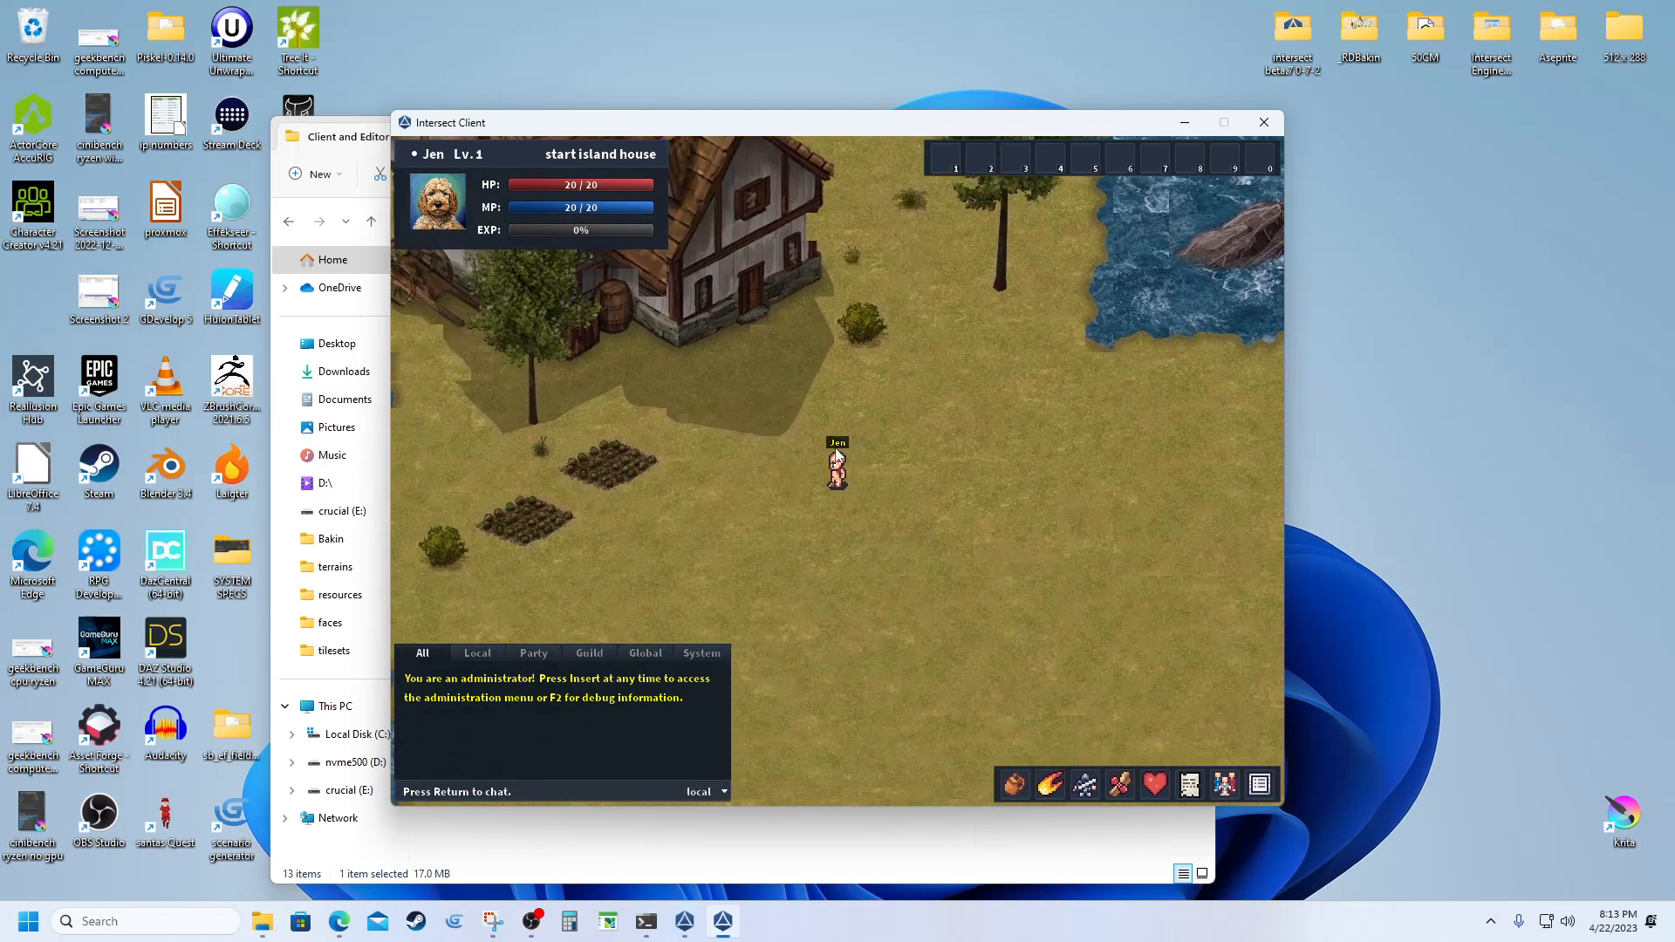
Walk the character back and forth past the small tree in front of the house to check its layering
{"action": "key", "text": "w"}
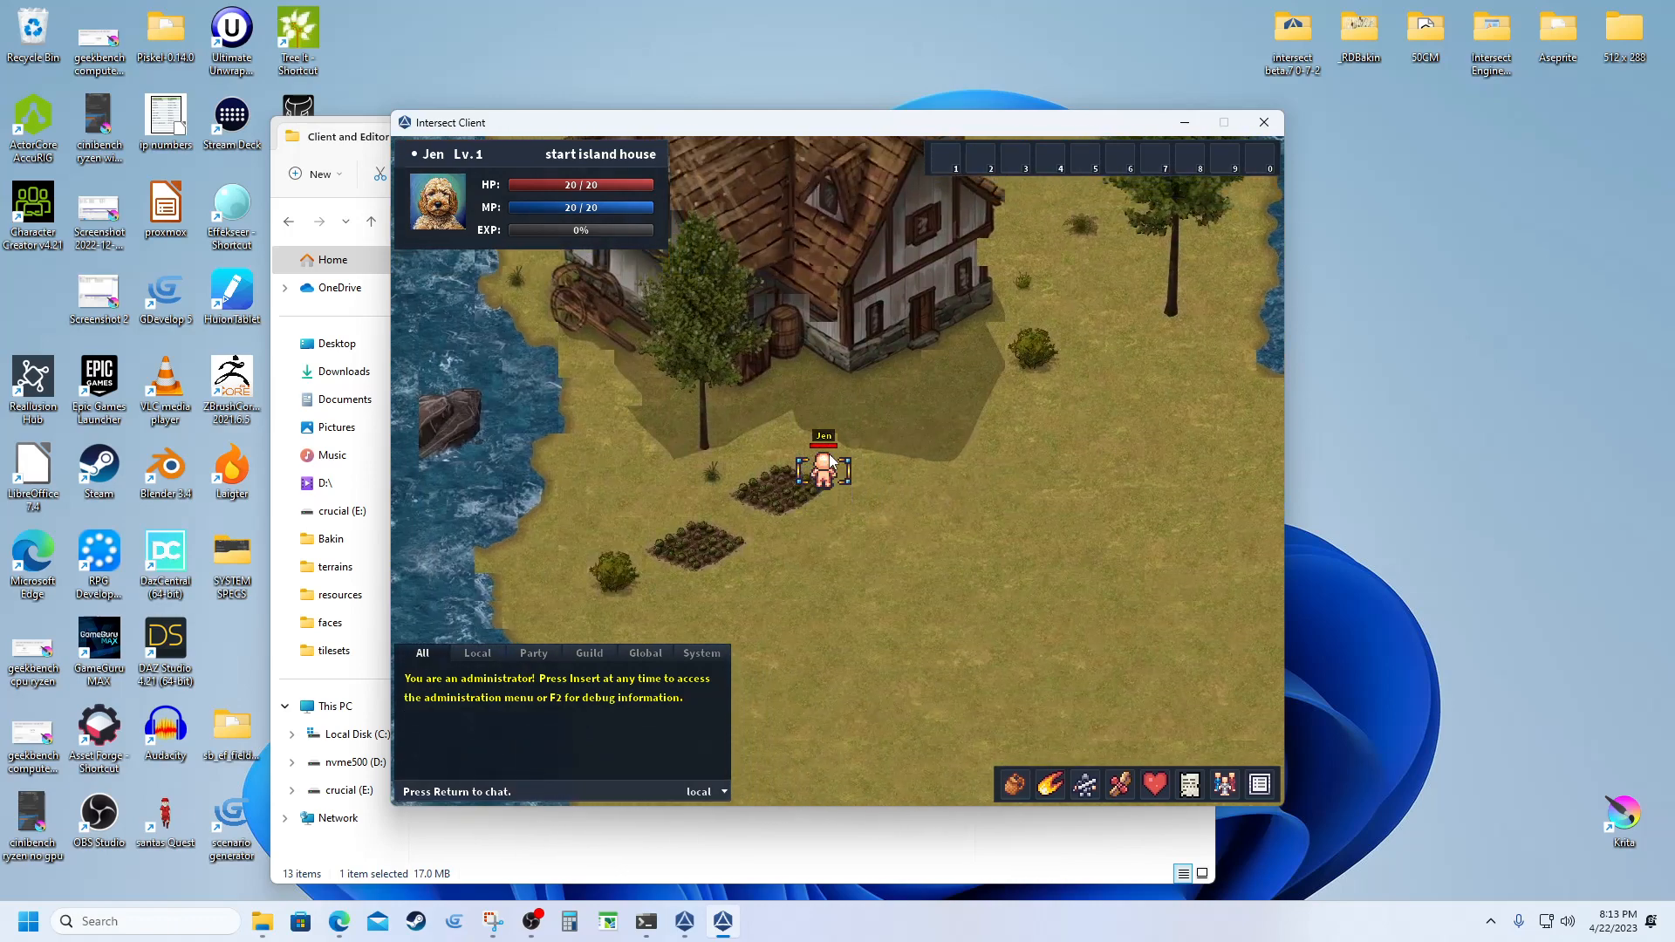
{"action": "key", "text": "a"}
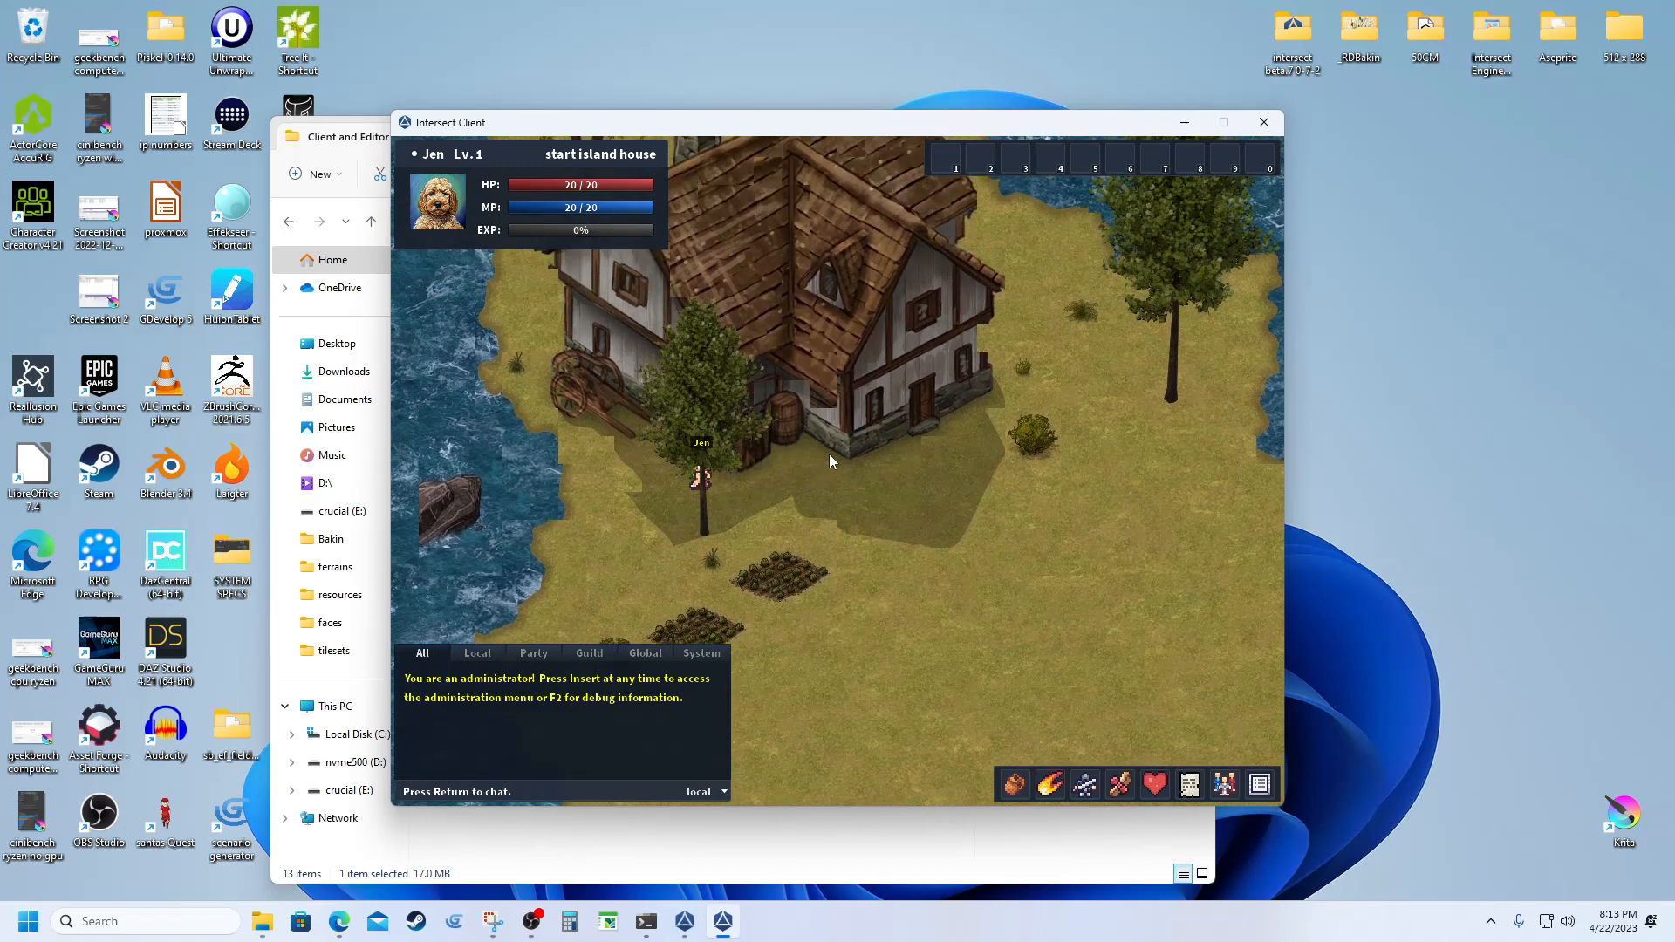
{"action": "key", "text": "d"}
{"action": "key", "text": "a"}
{"action": "key", "text": "d"}
Walk the character against the house's door and front wall at several spots to test where movement is blocked
{"action": "key", "text": "w"}
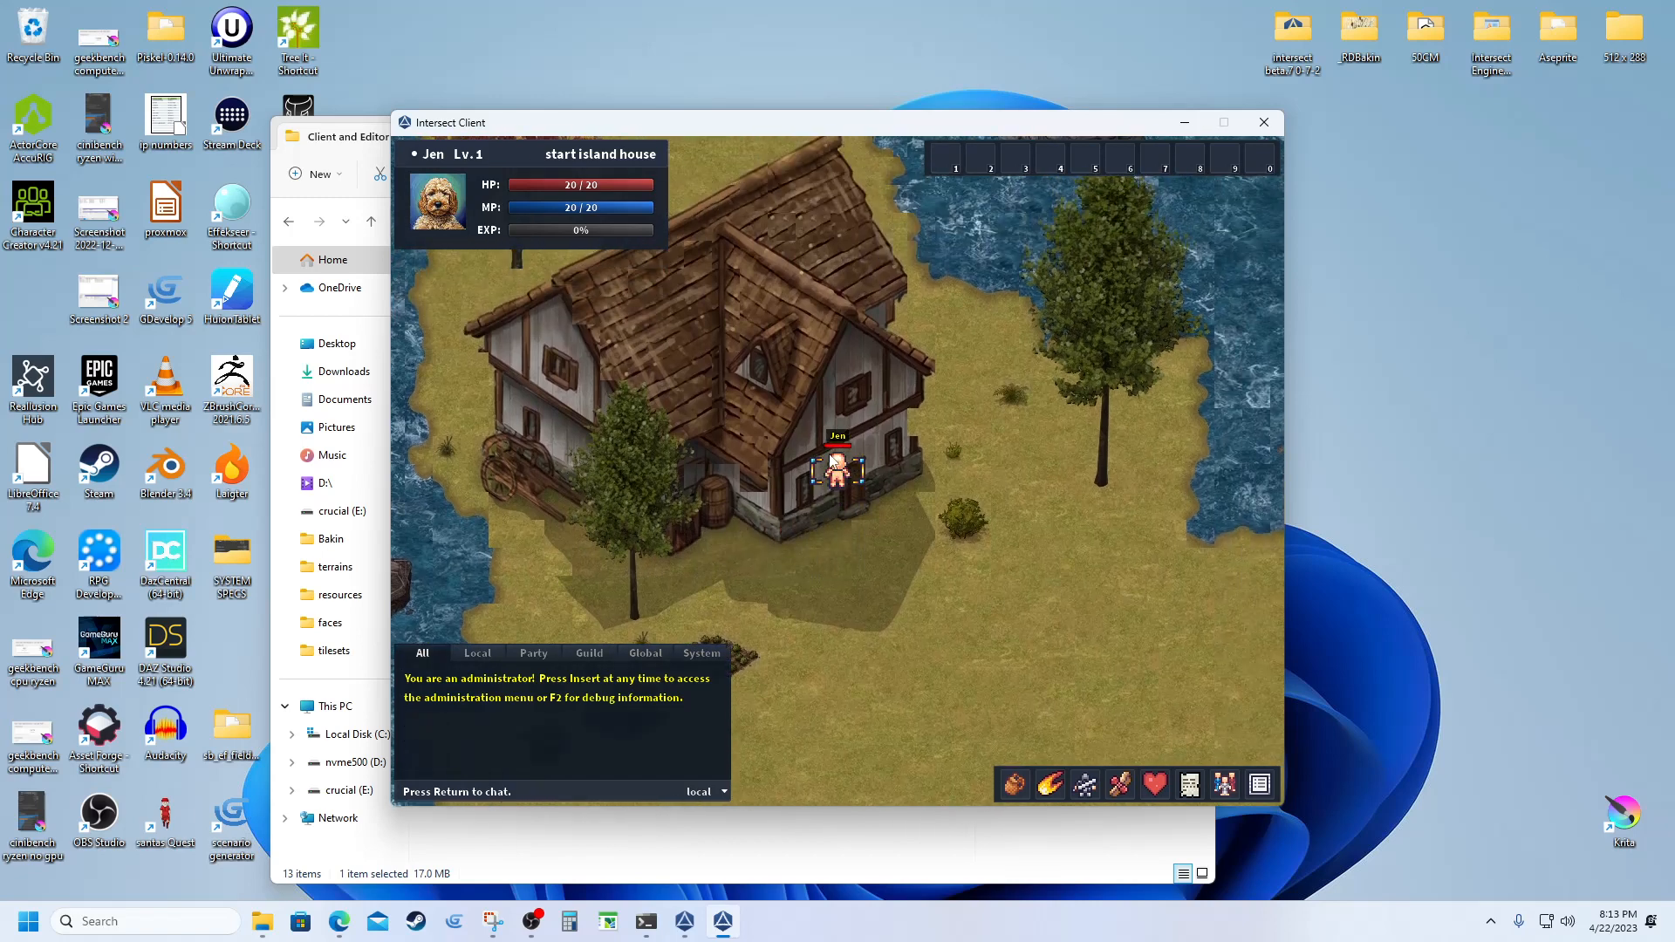
{"action": "key", "text": "s"}
{"action": "key", "text": "a"}
{"action": "key", "text": "w"}
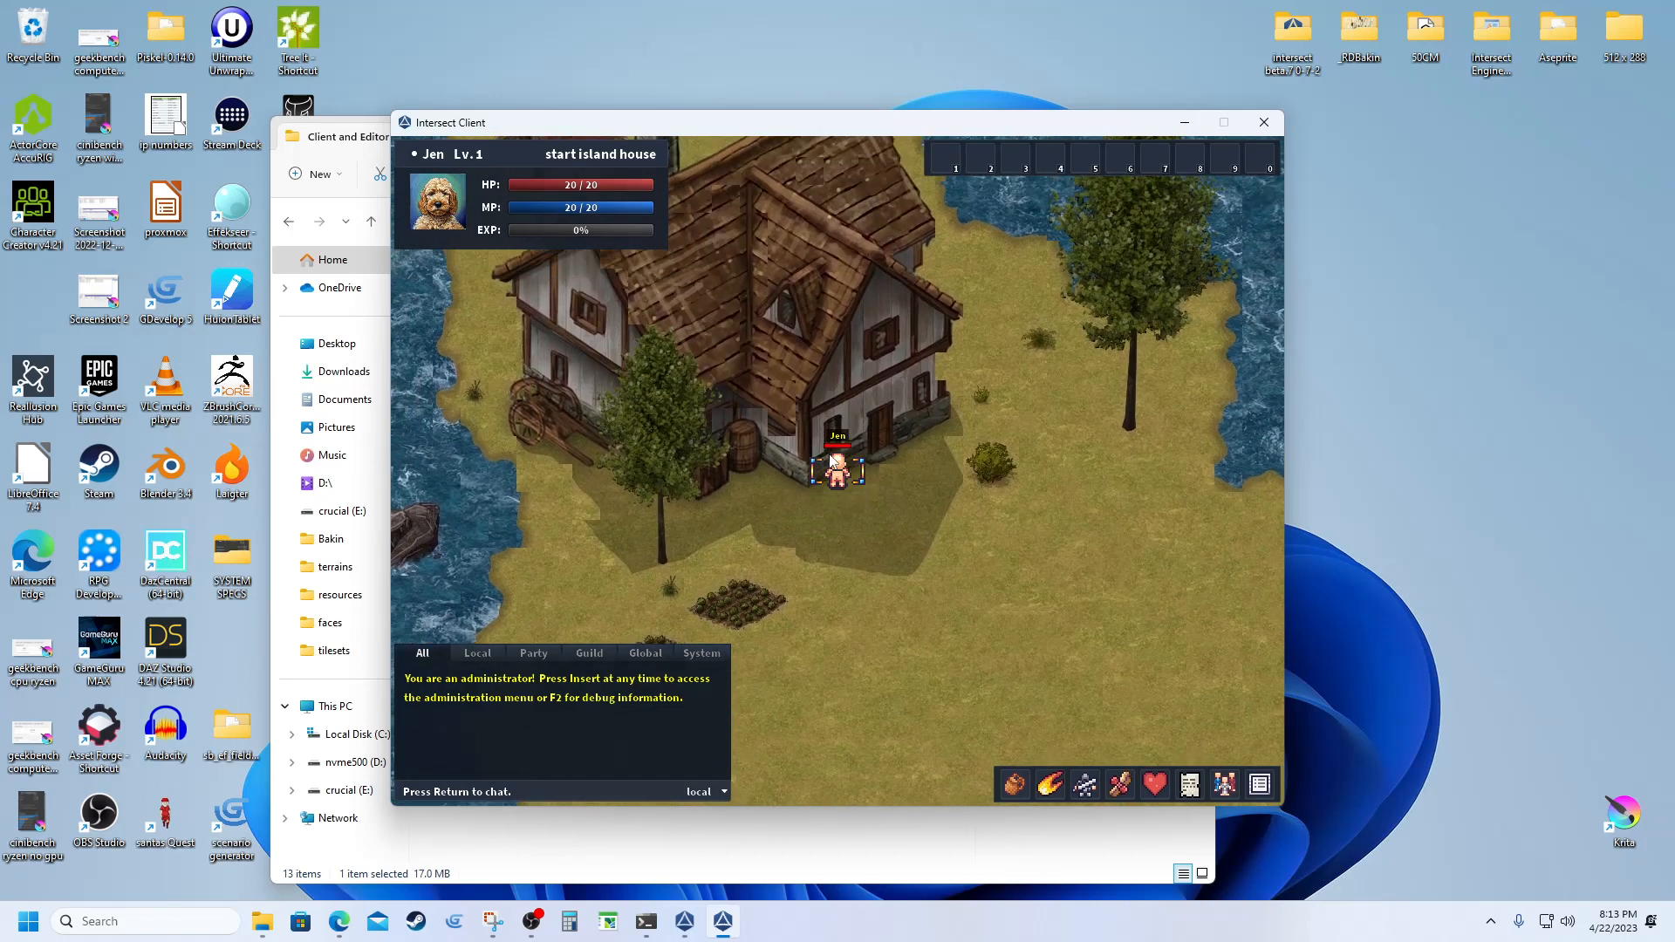
{"action": "key", "text": "s"}
{"action": "key", "text": "d"}
{"action": "key", "text": "w"}
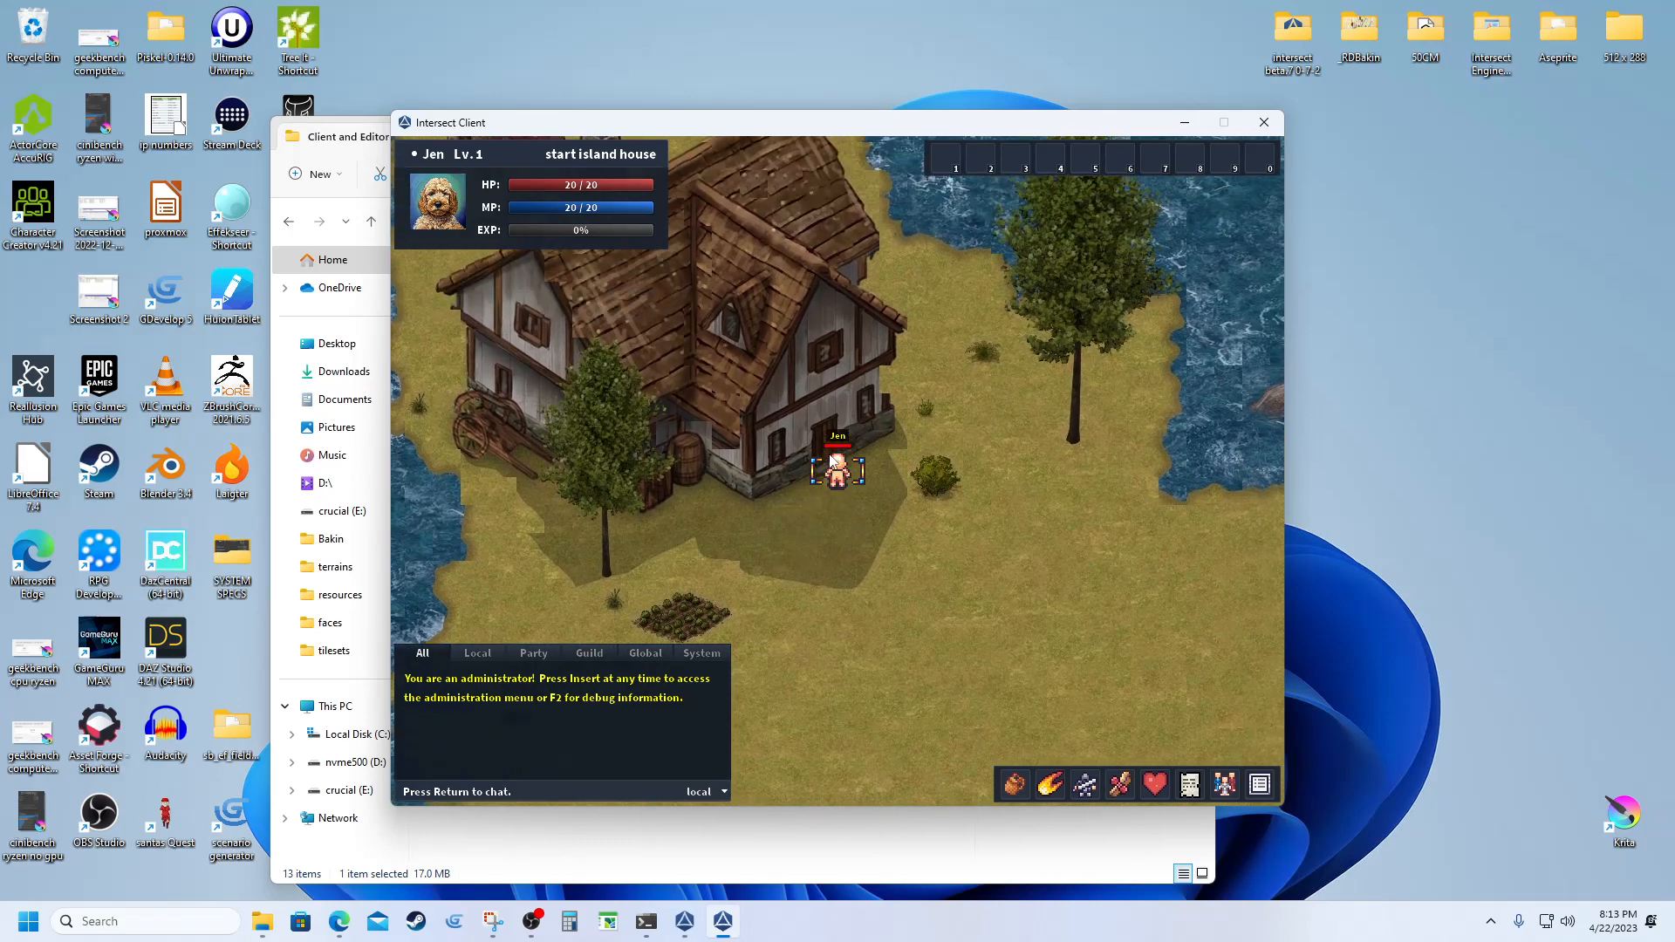
{"action": "key", "text": "w"}
Walk the character around the east side to the back of the house and check how the roof overlaps it
{"action": "key", "text": "d"}
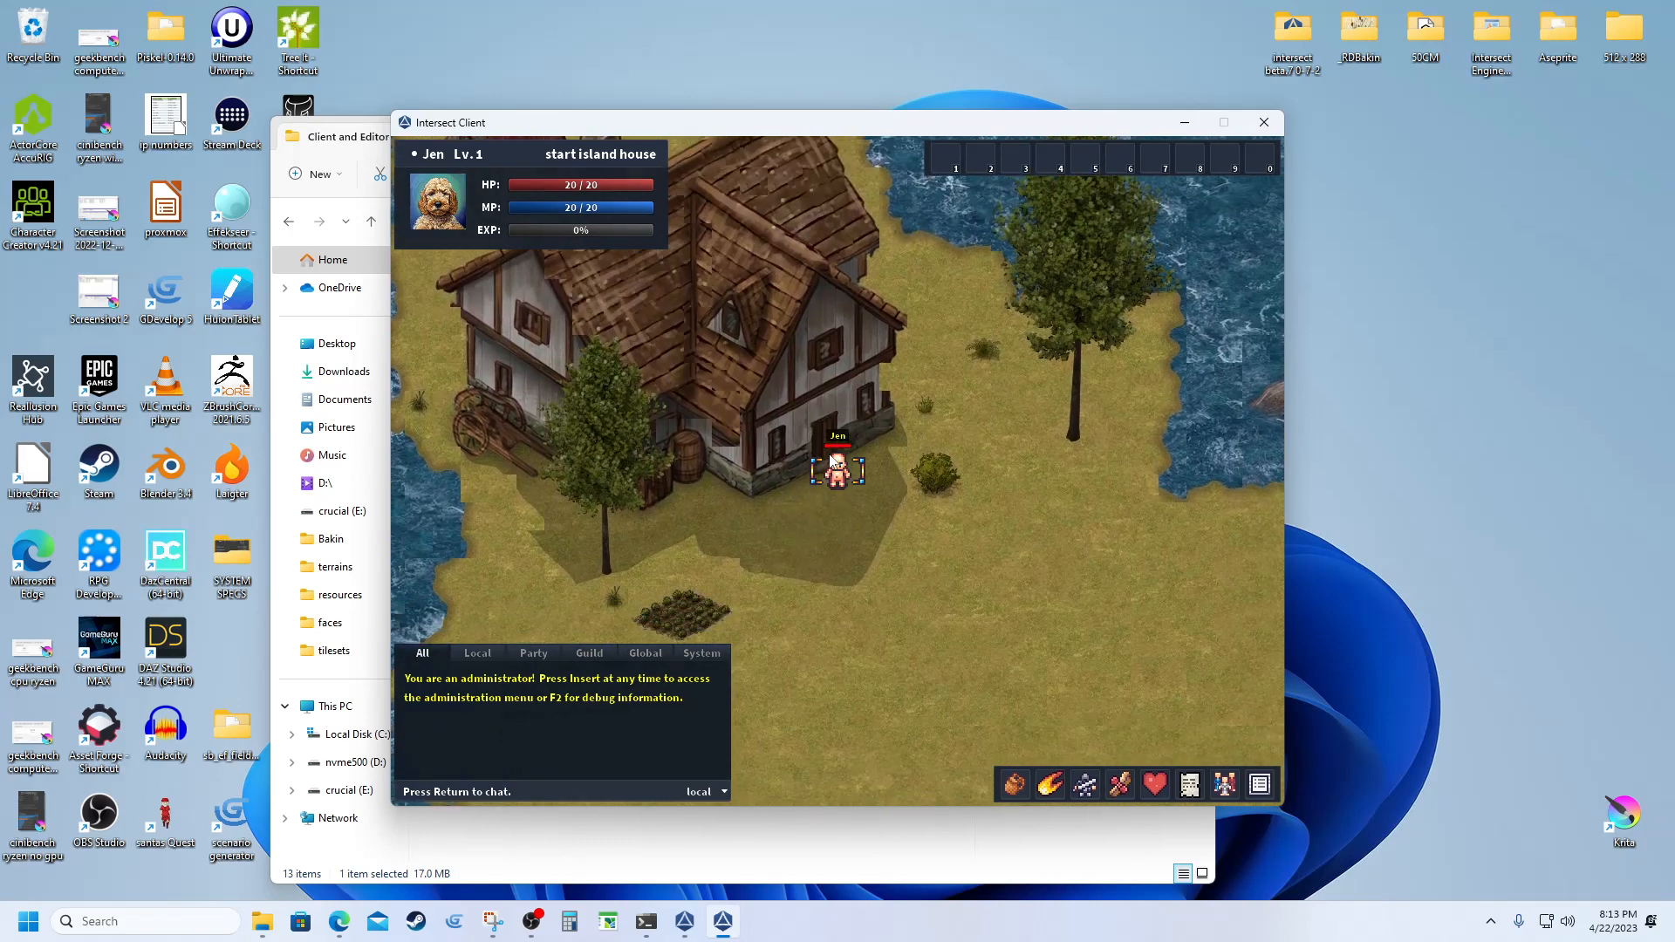
{"action": "key", "text": "w"}
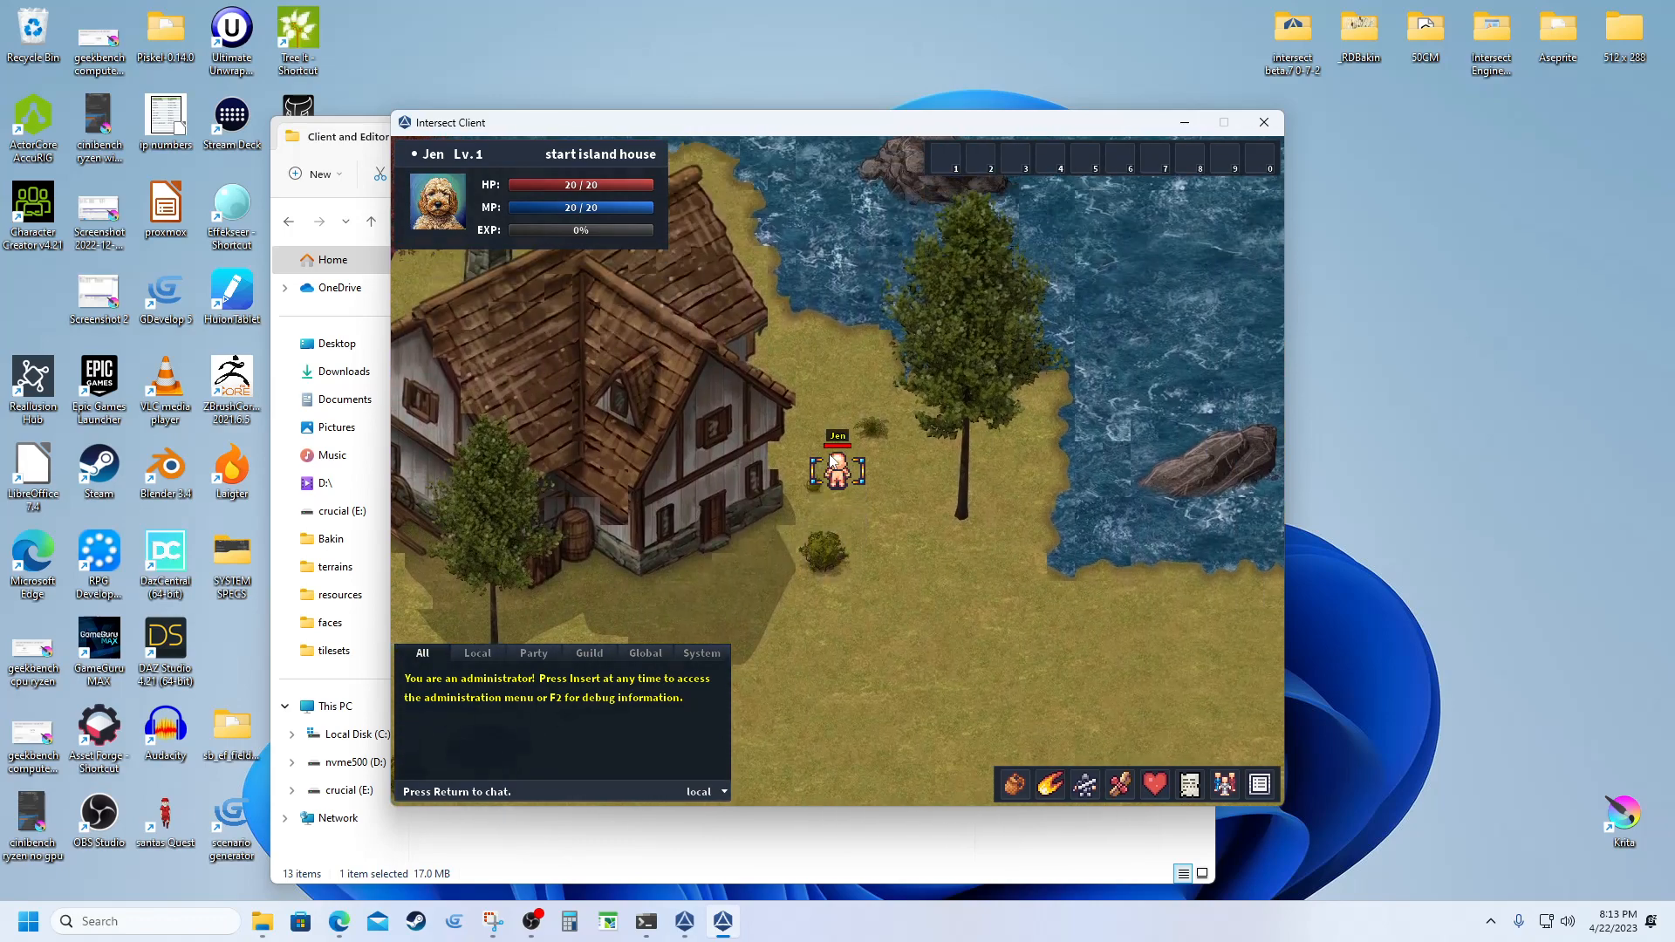
{"action": "key", "text": "a"}
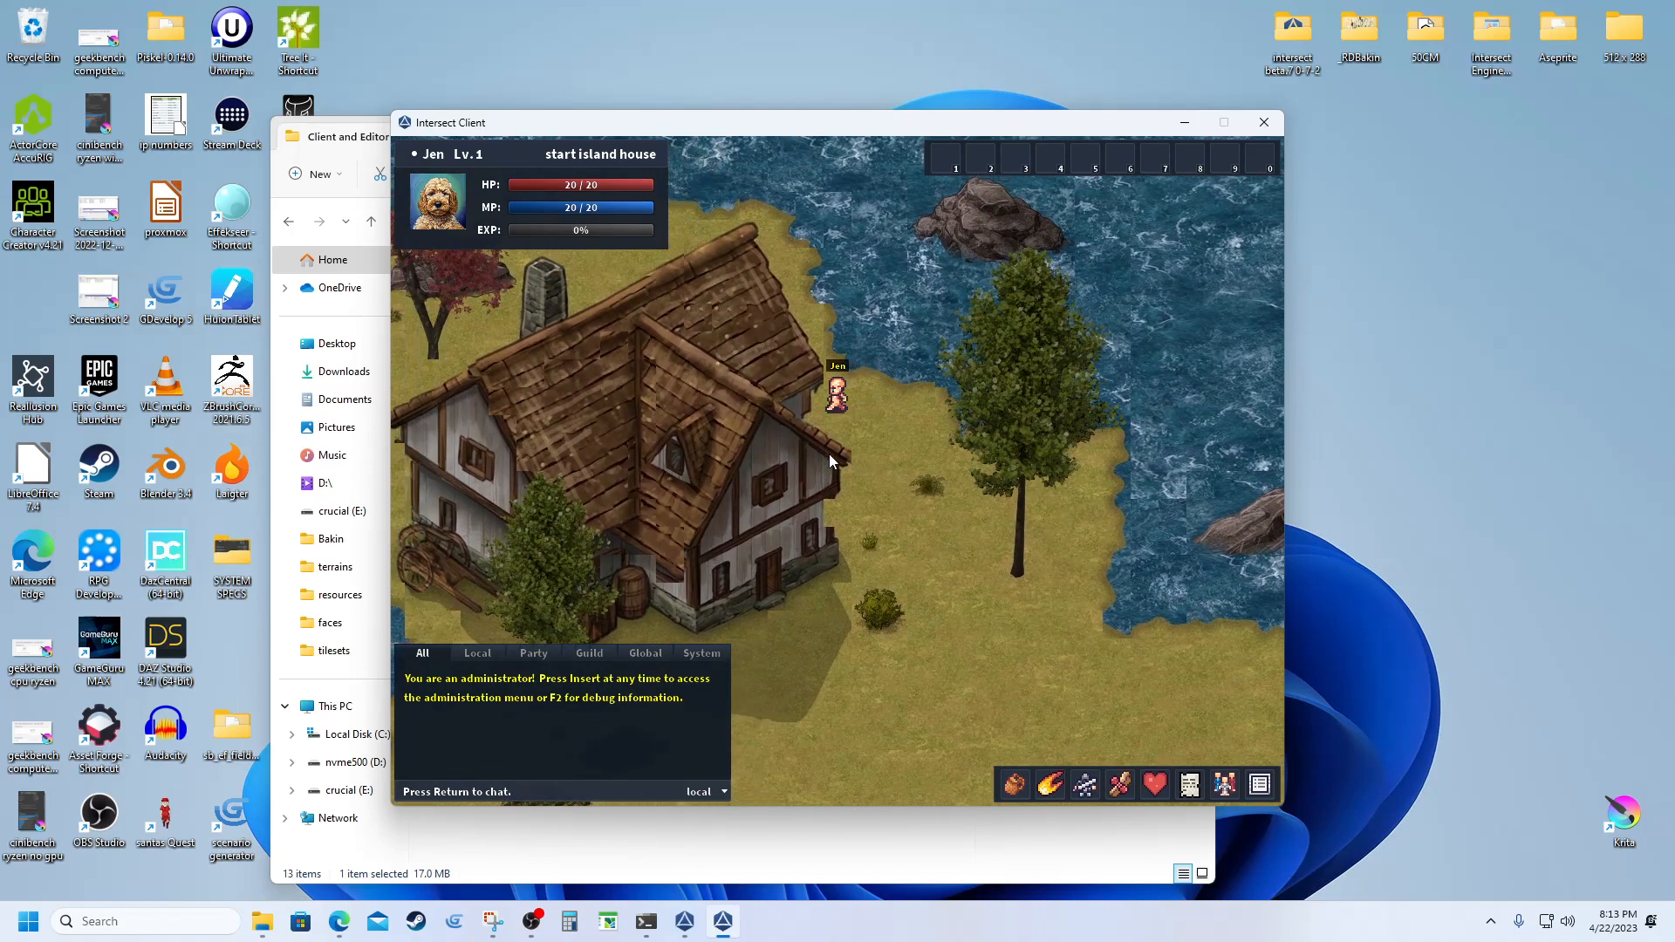
{"action": "key", "text": "w"}
{"action": "key", "text": "a"}
{"action": "key", "text": "w"}
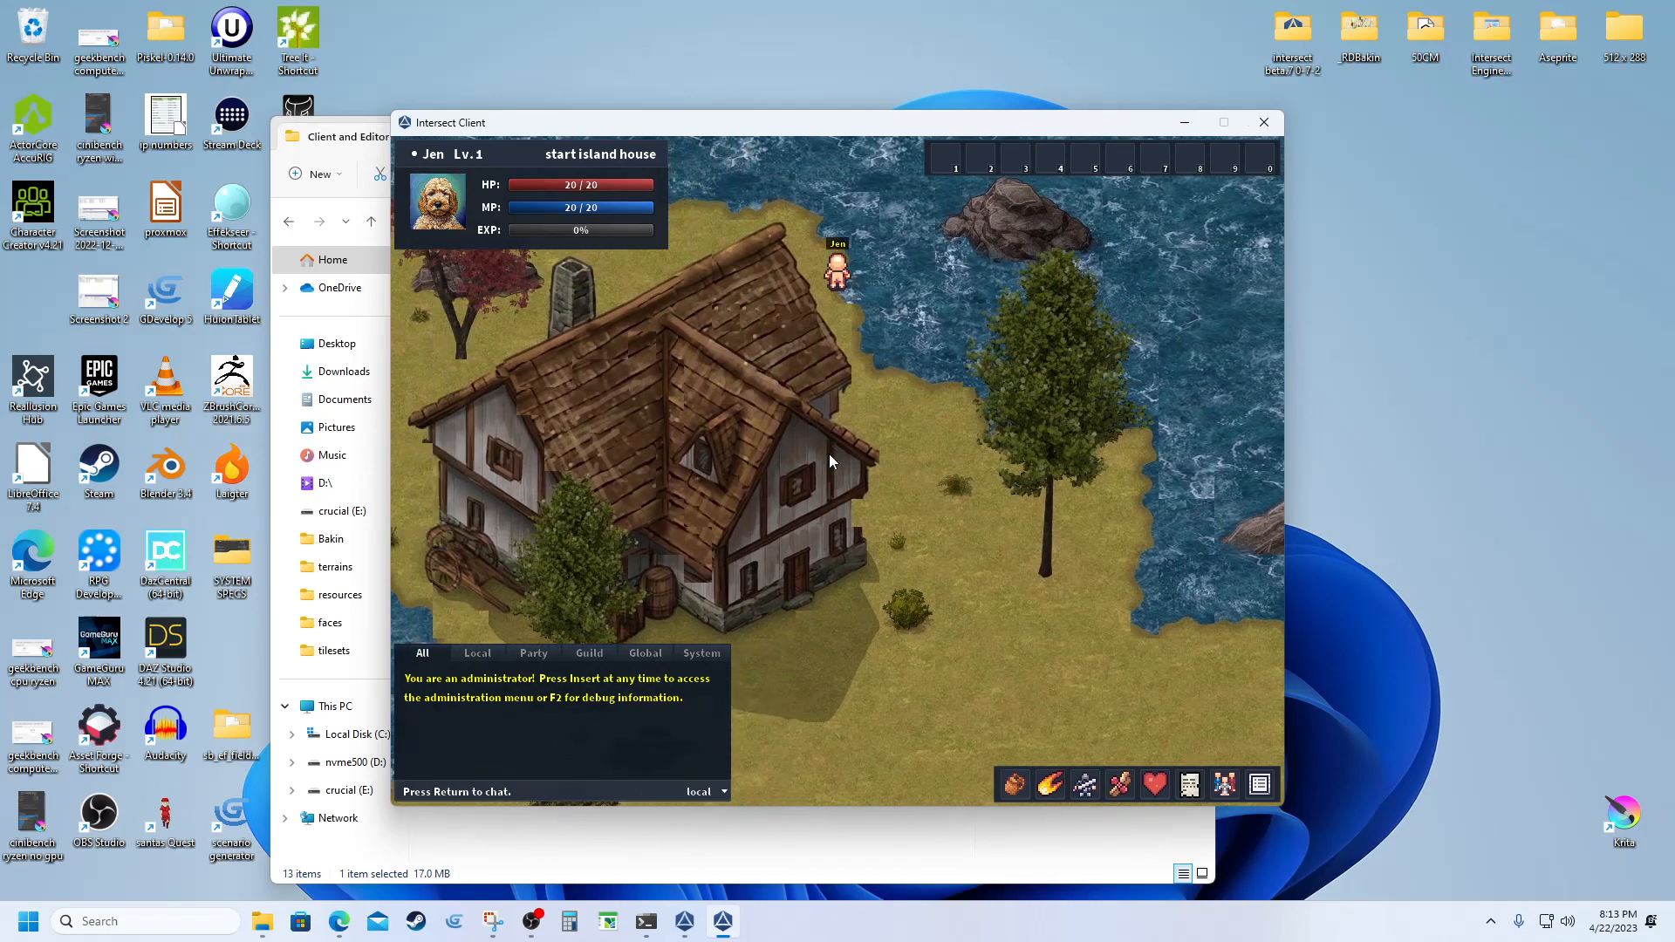
{"action": "key", "text": "a"}
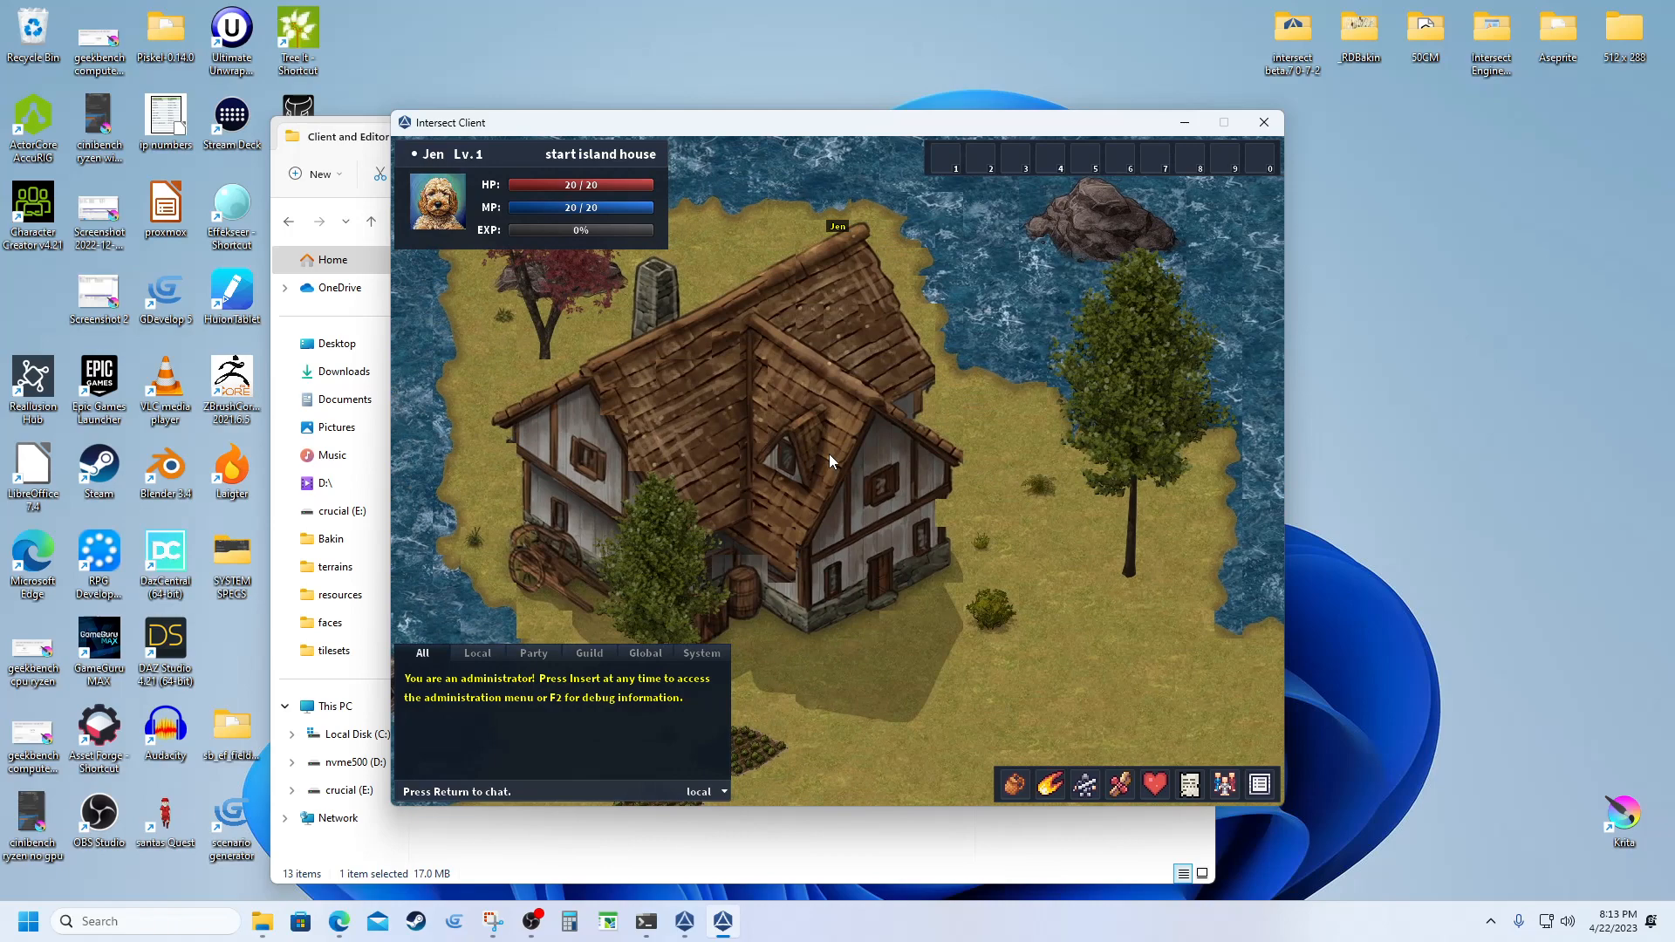
{"action": "key", "text": "a"}
{"action": "key", "text": "s"}
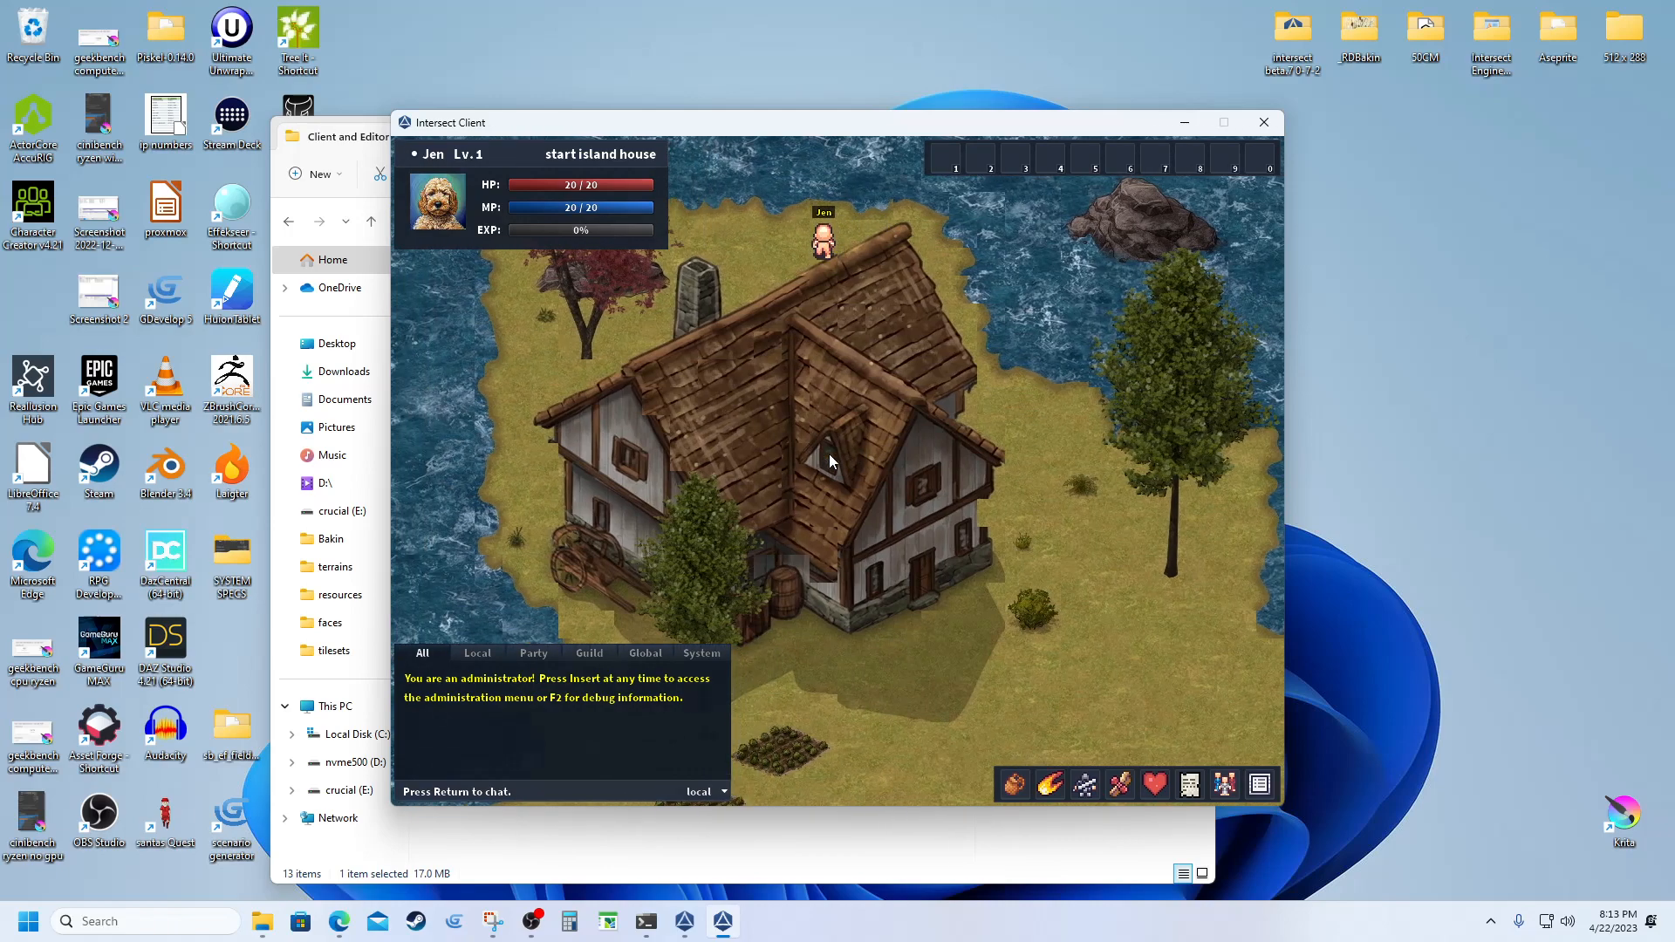
{"action": "key", "text": "d"}
{"action": "key", "text": "w"}
{"action": "key", "text": "d"}
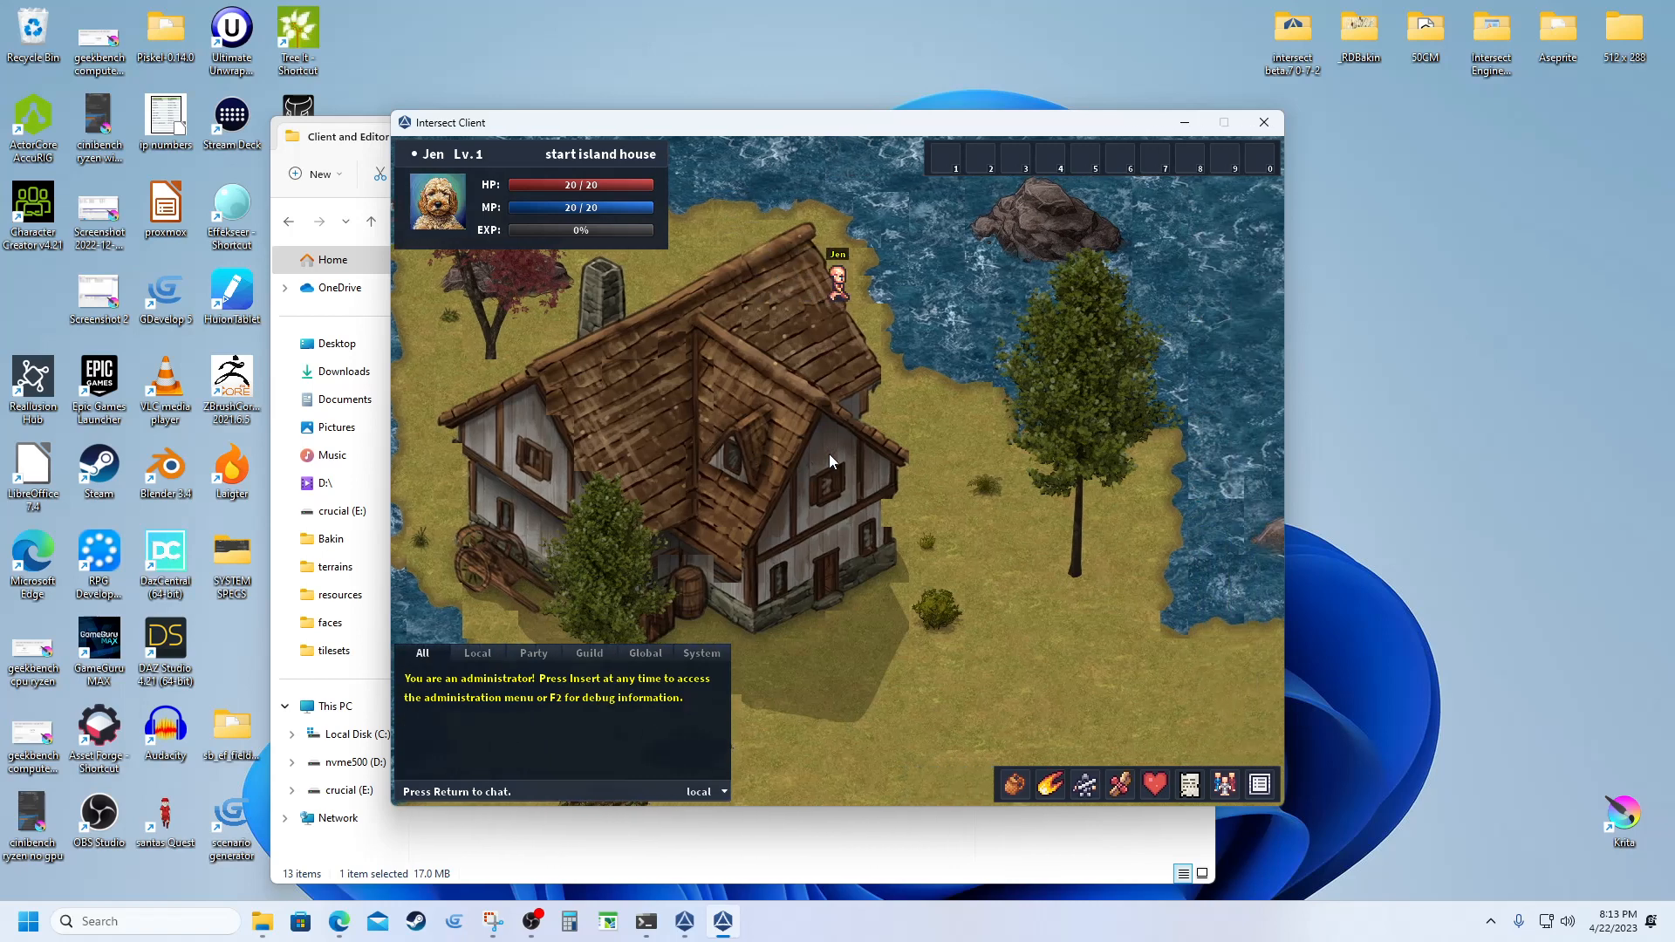
{"action": "key", "text": "a"}
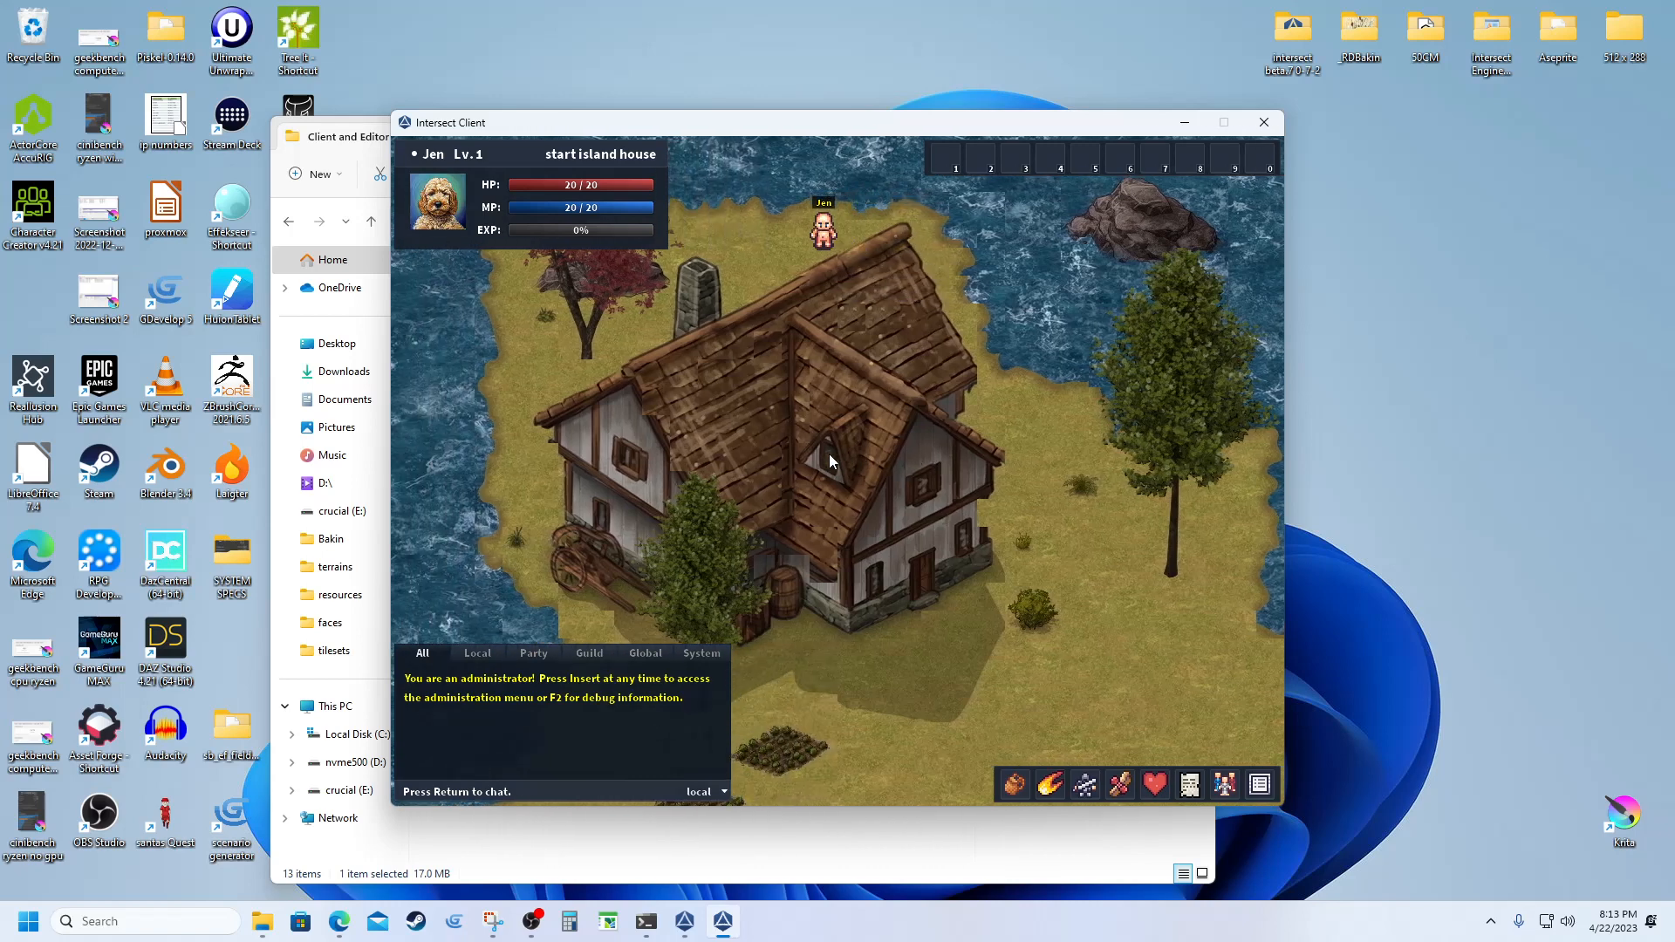
Walk the character along the shore behind the house, down its east side and past the bush to the open grass
{"action": "key", "text": "w"}
{"action": "key", "text": "d"}
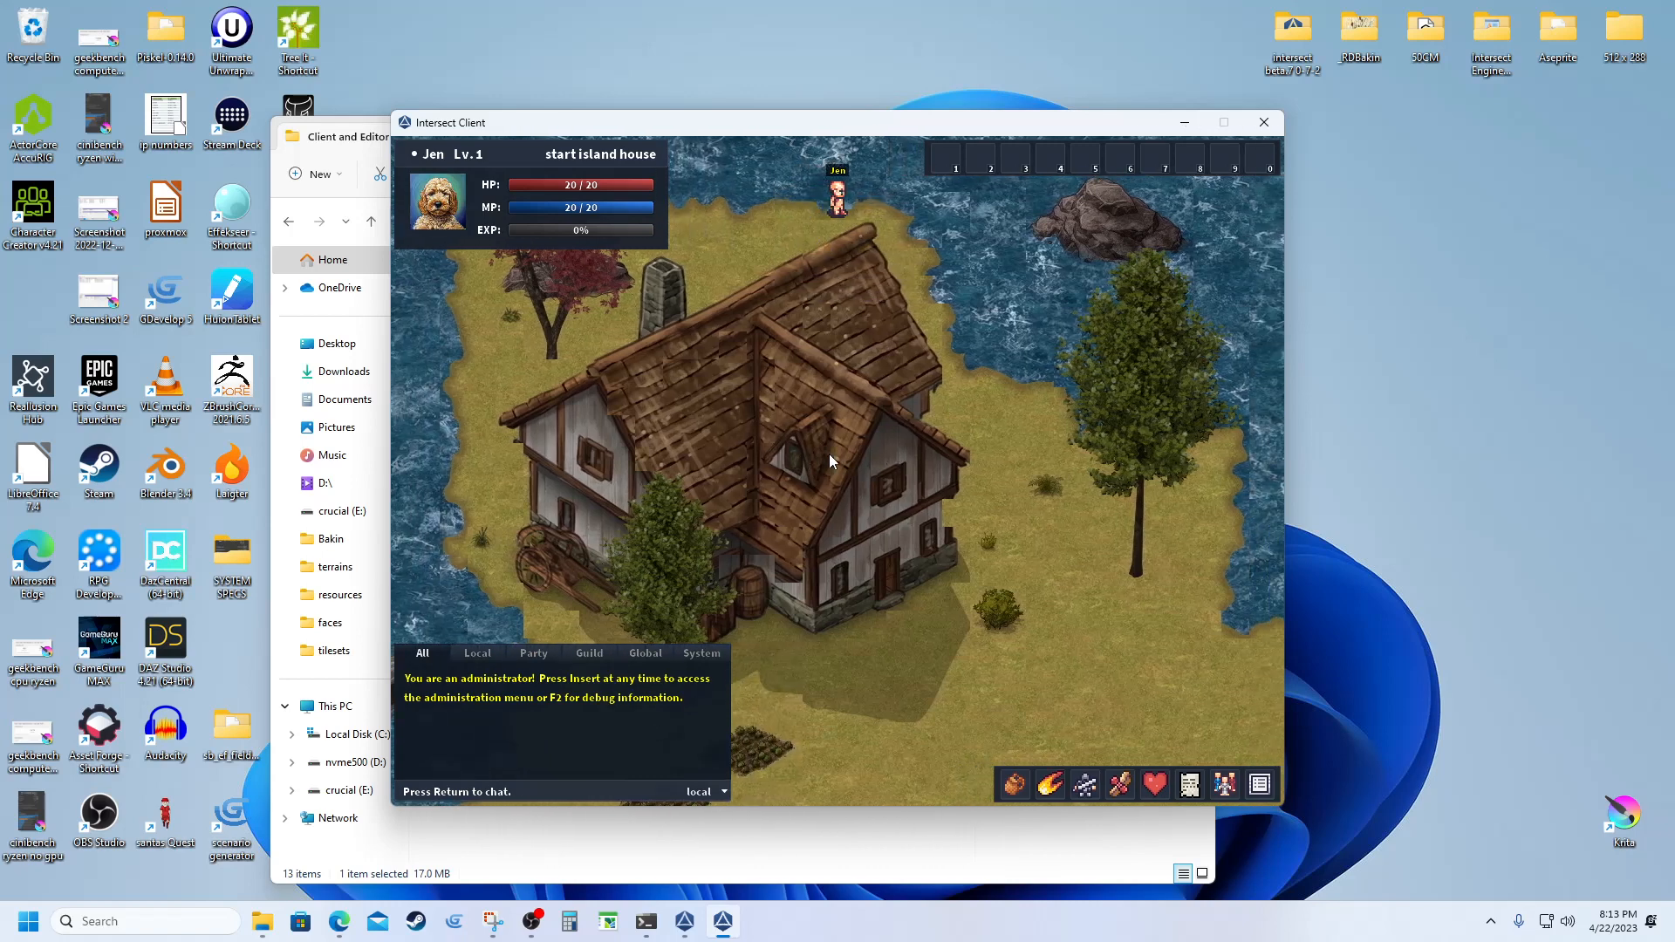
{"action": "key", "text": "a"}
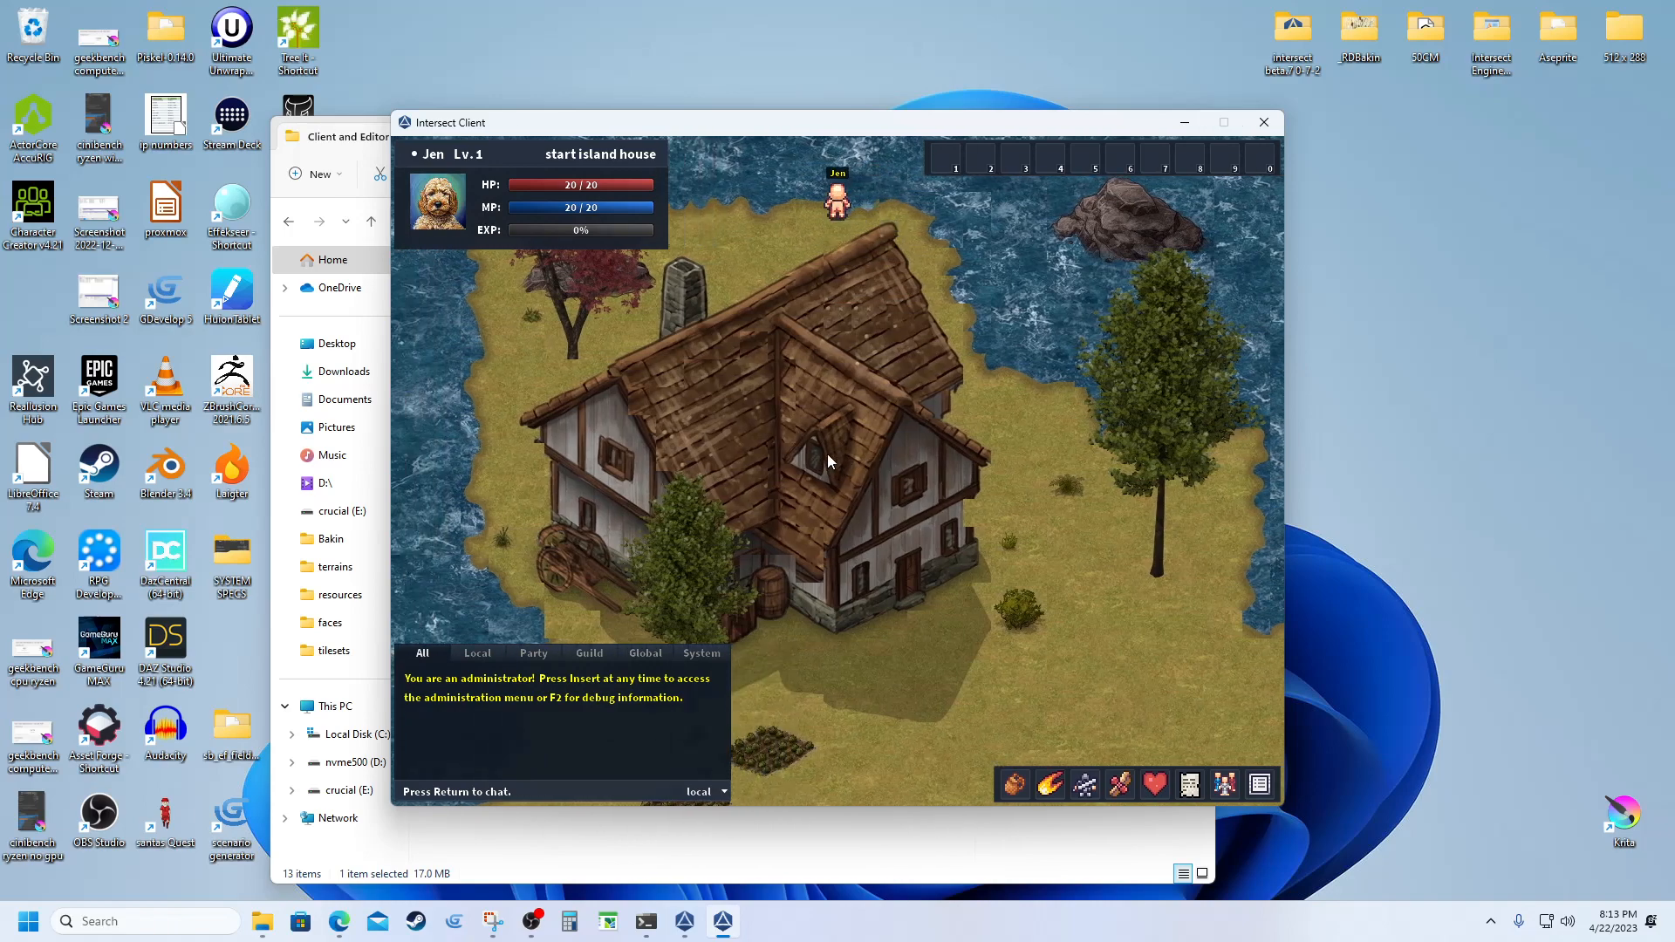
{"action": "key", "text": "s"}
{"action": "key", "text": "d"}
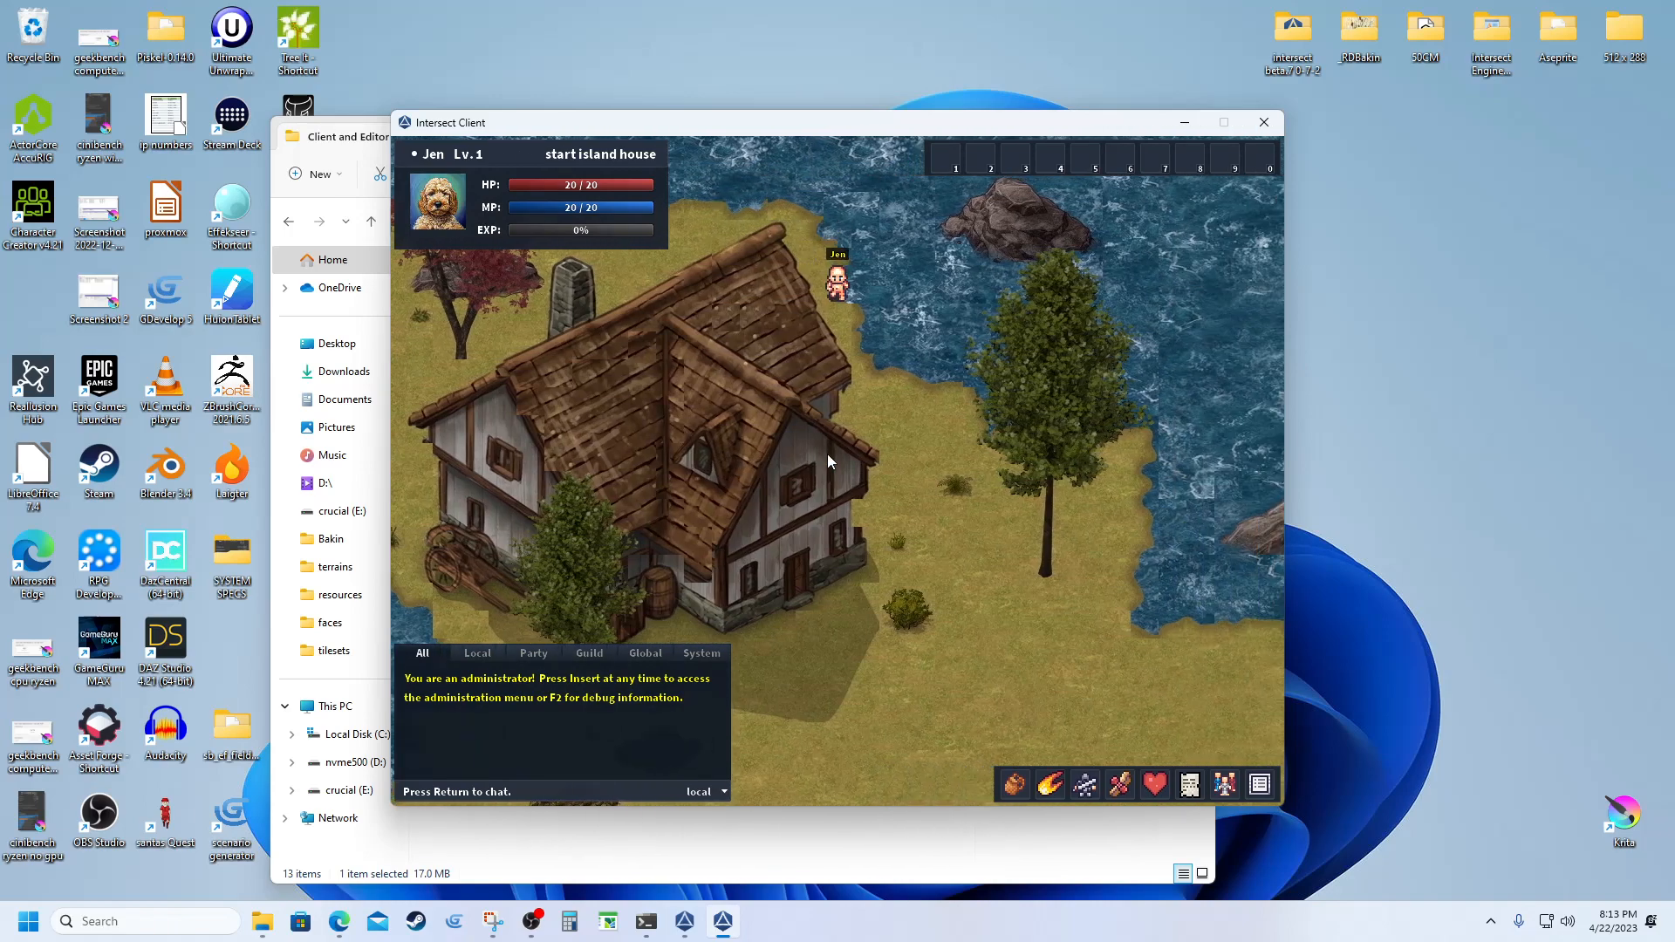
{"action": "key", "text": "s"}
{"action": "key", "text": "d"}
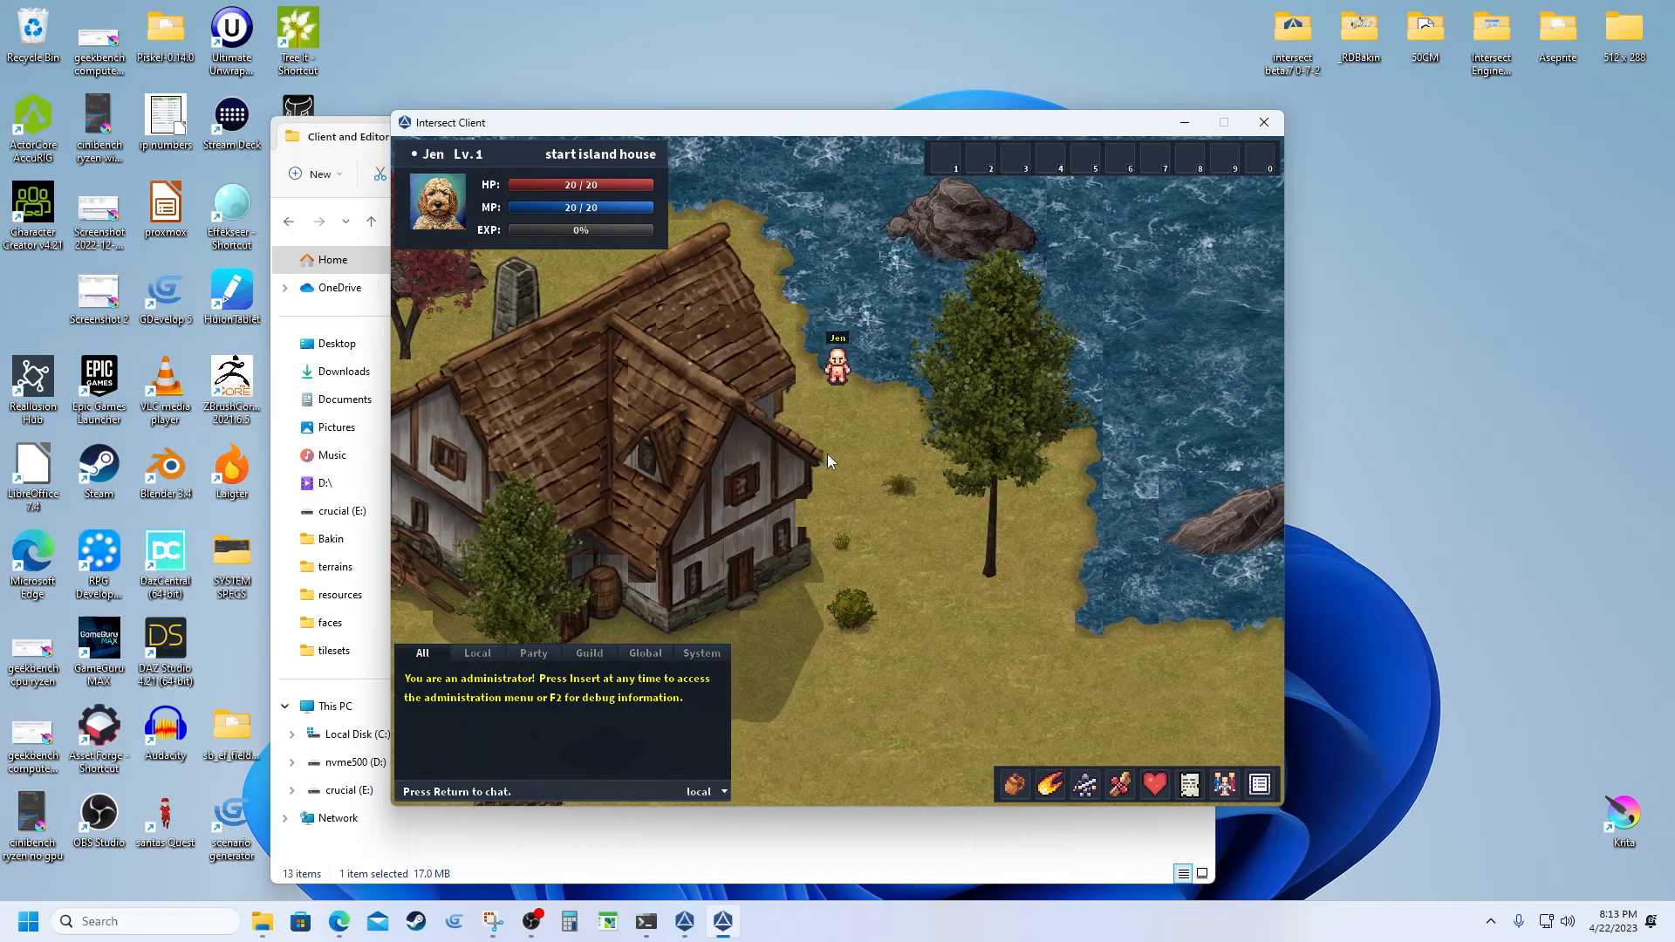
{"action": "key", "text": "s"}
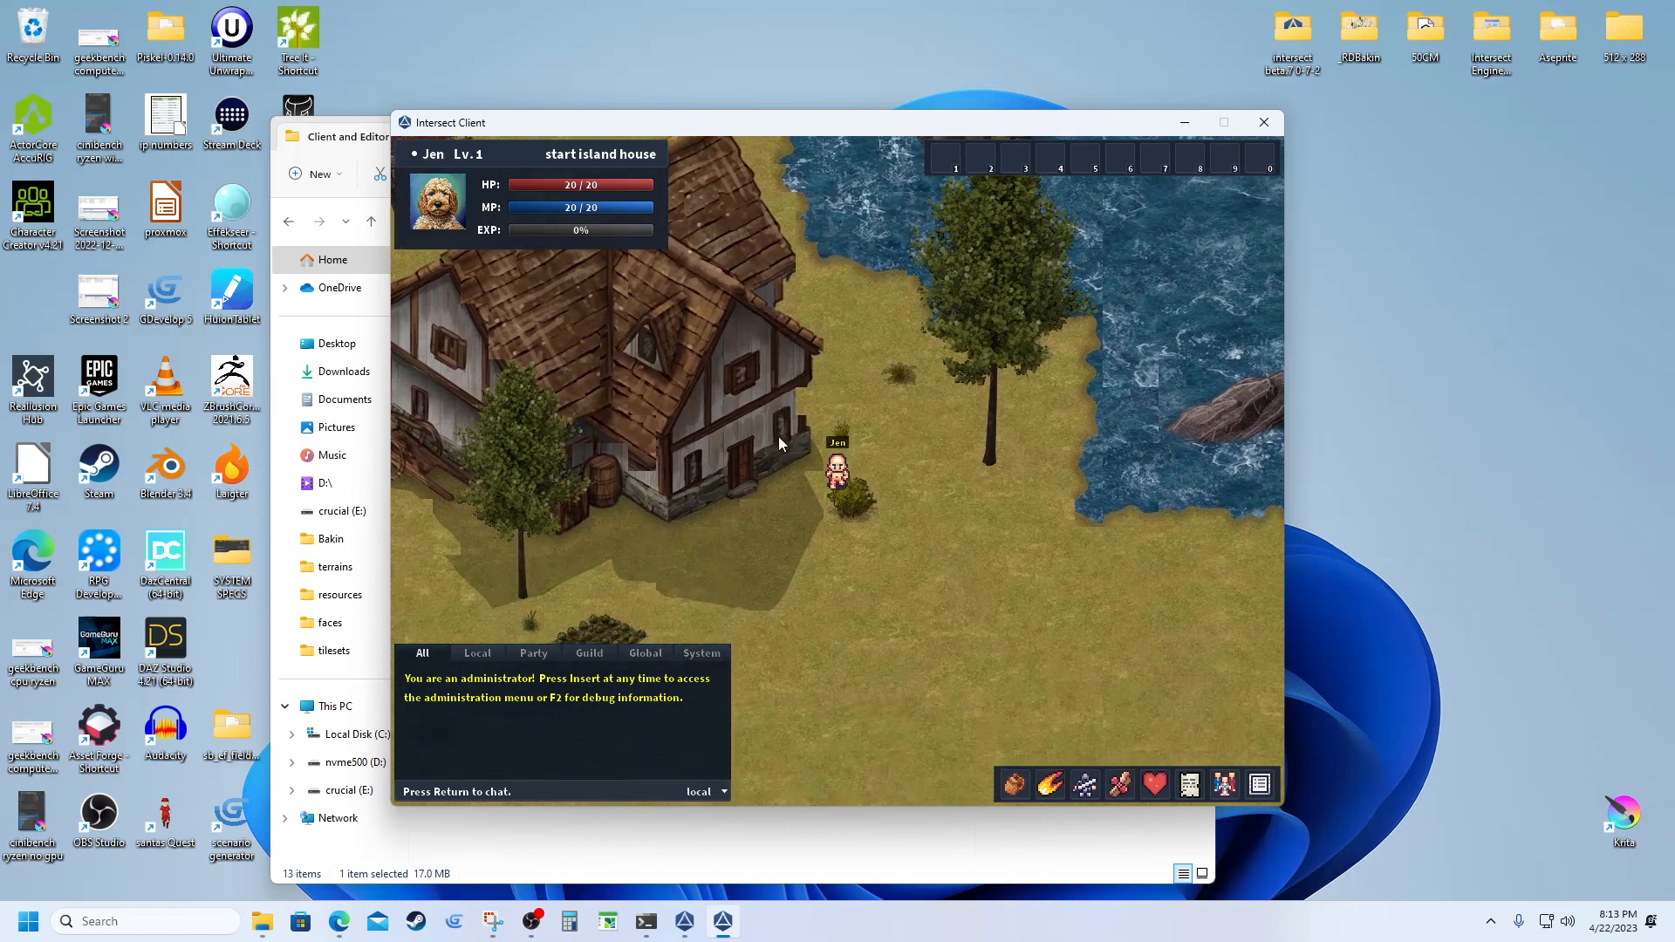
{"action": "key", "text": "s"}
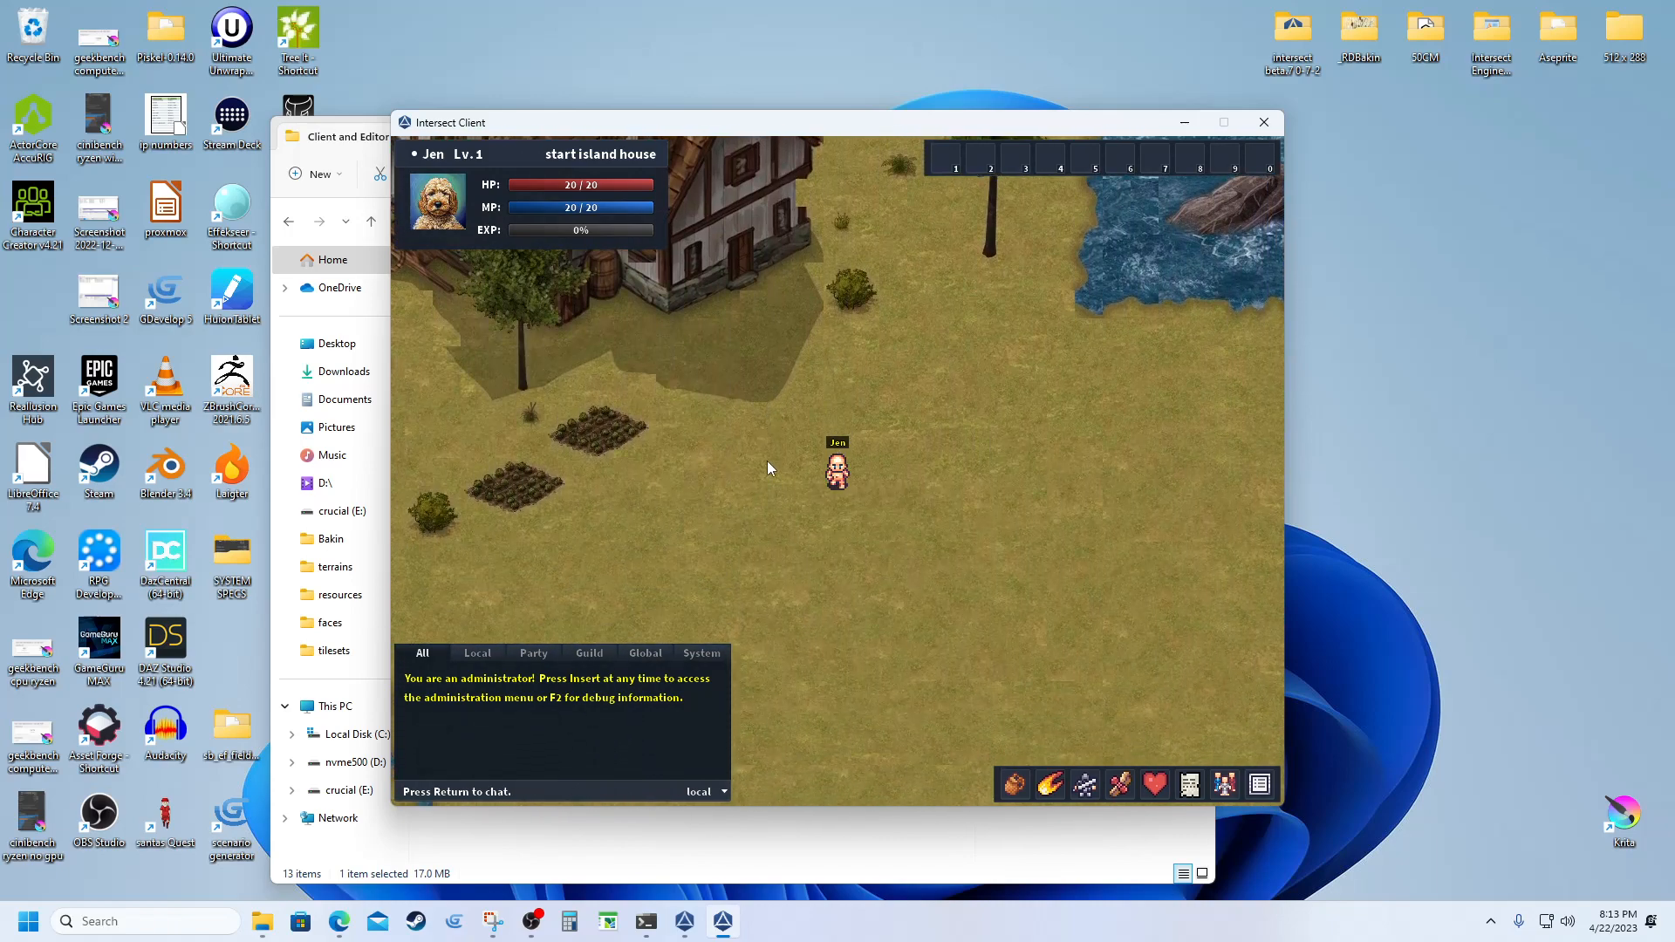
Walk the character south into the start island shed map, along the west shore and east beside the southern coast
{"action": "key", "text": "s"}
{"action": "key", "text": "a"}
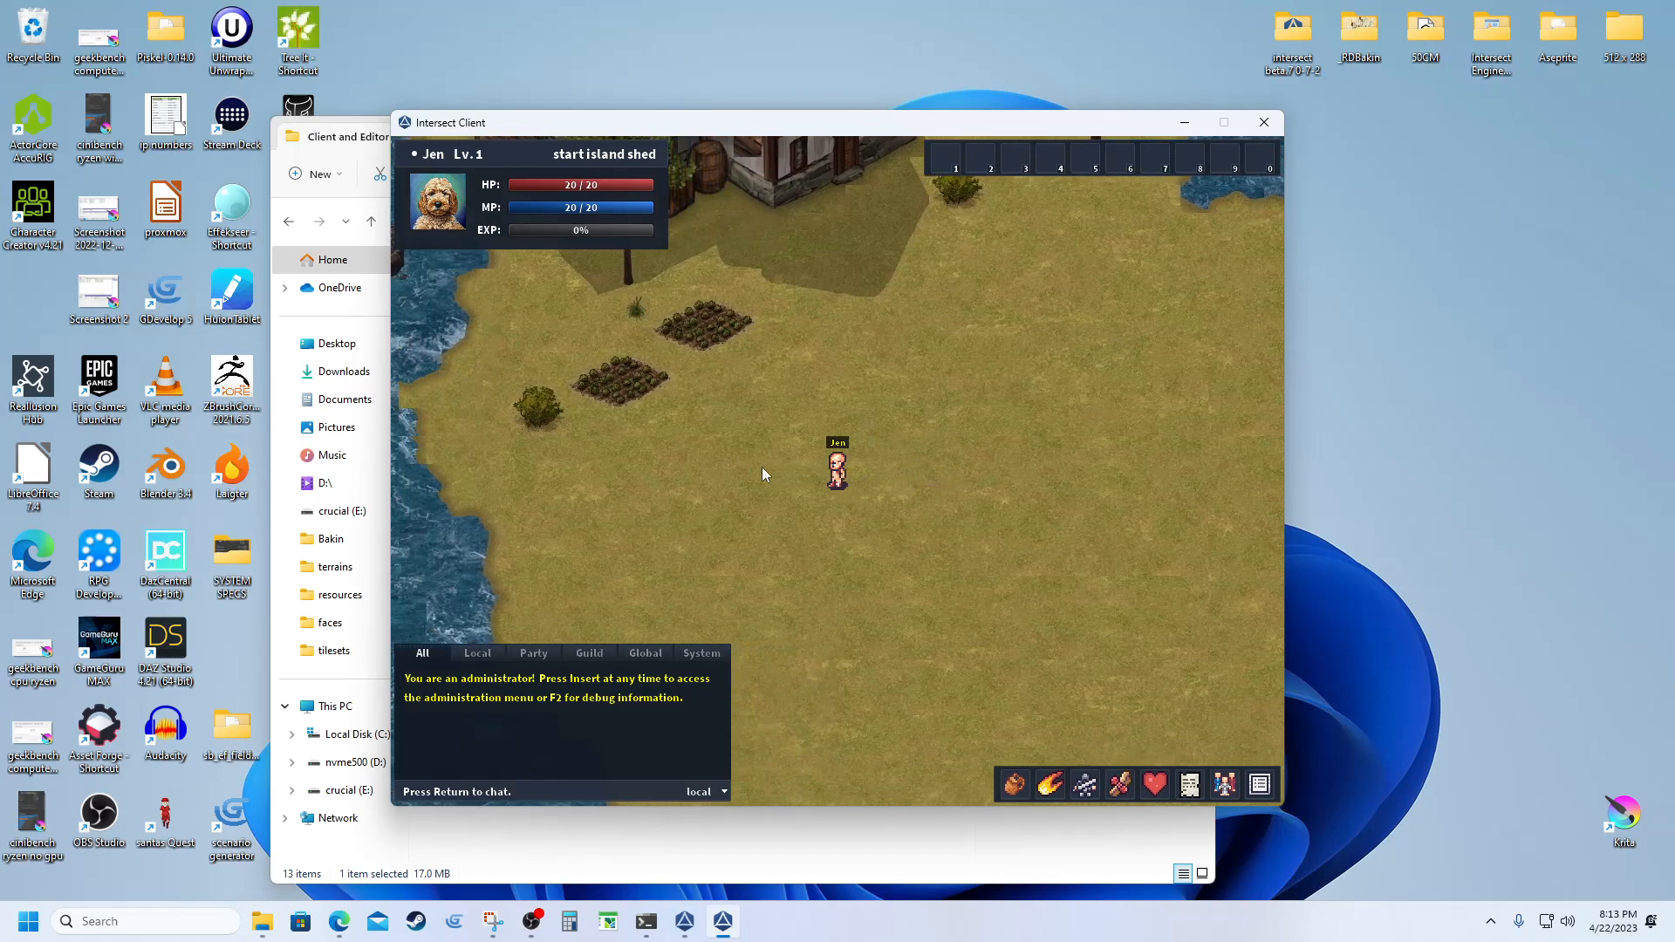
{"action": "key", "text": "s"}
{"action": "key", "text": "a"}
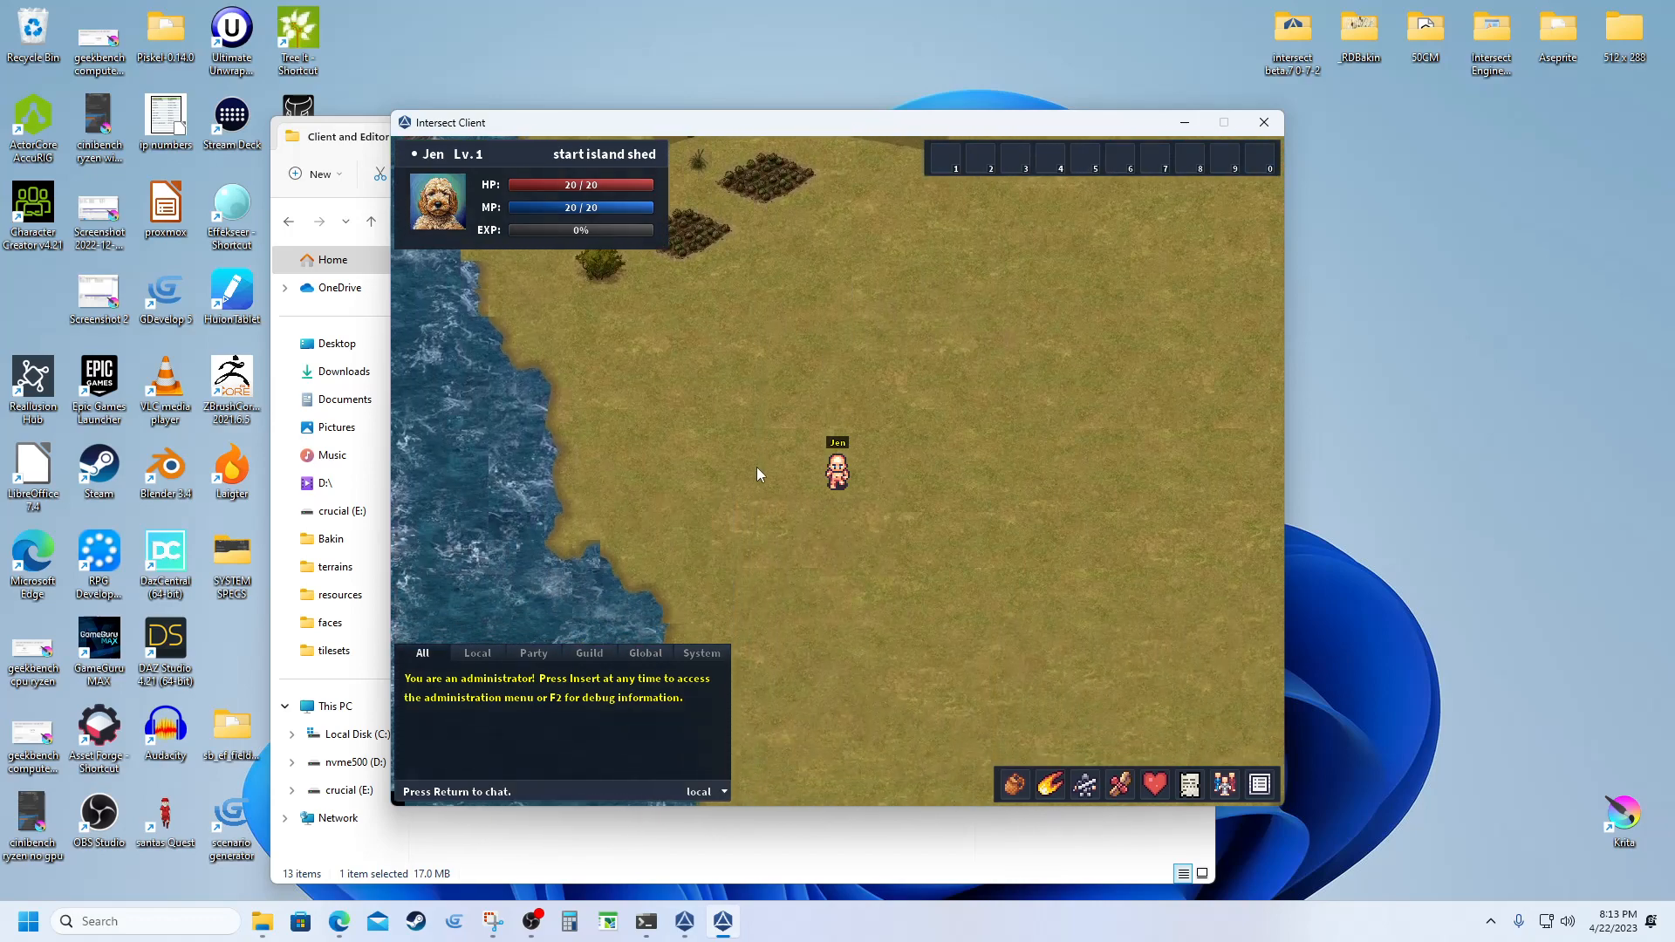
{"action": "key", "text": "s"}
{"action": "key", "text": "a"}
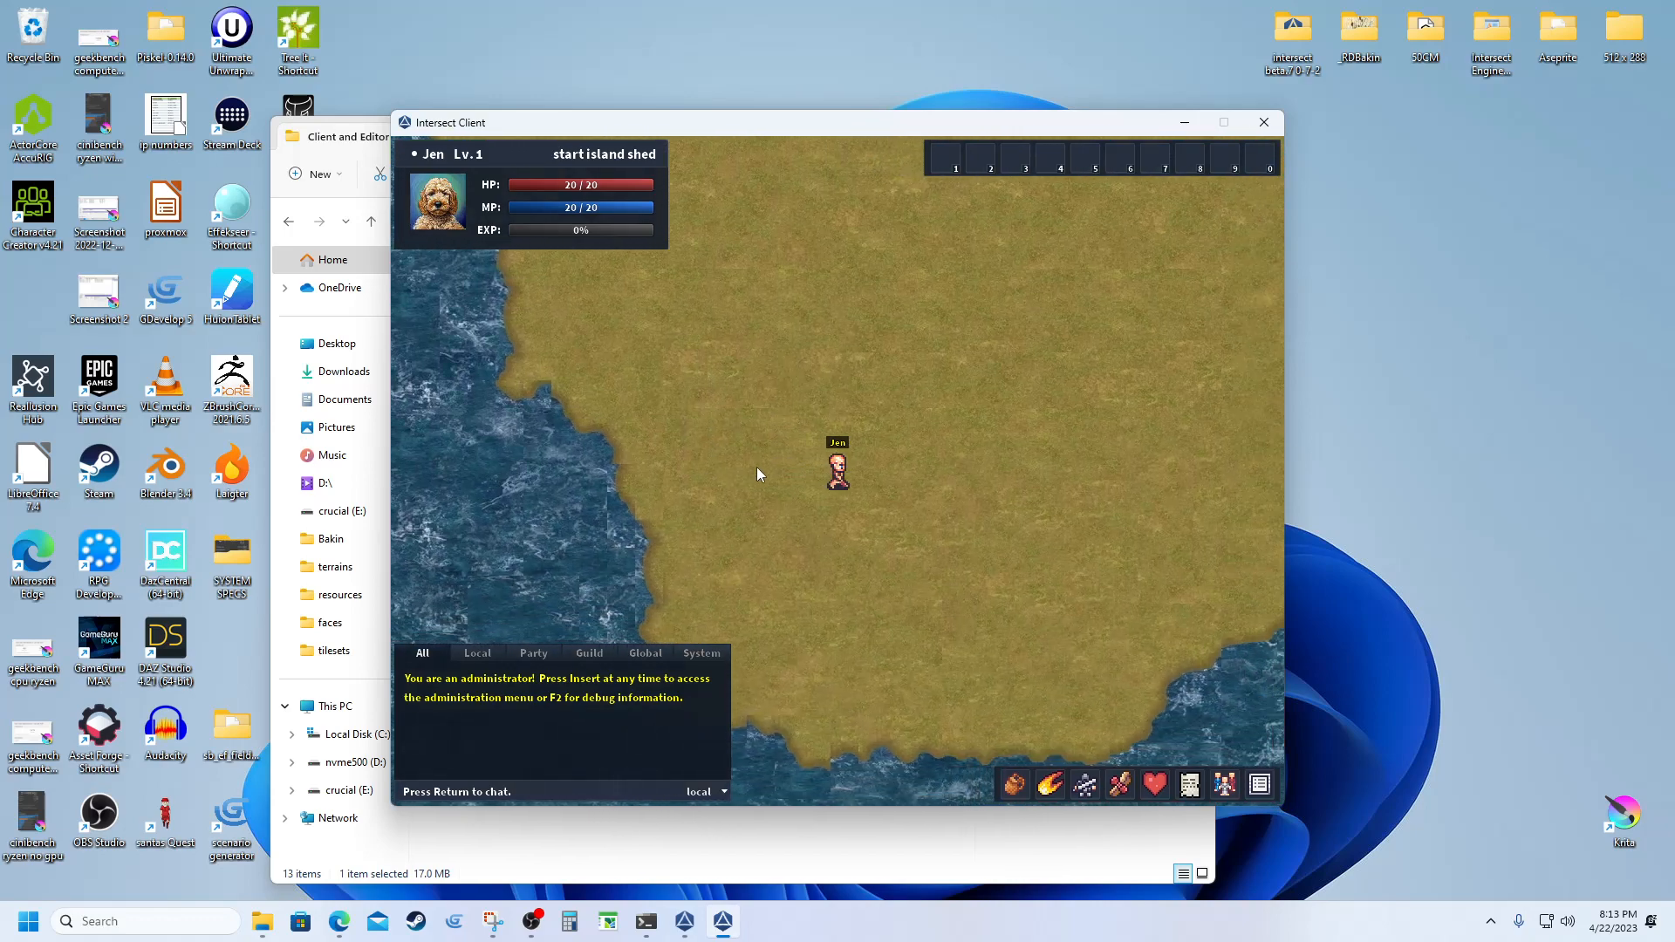
{"action": "key", "text": "s"}
{"action": "key", "text": "d"}
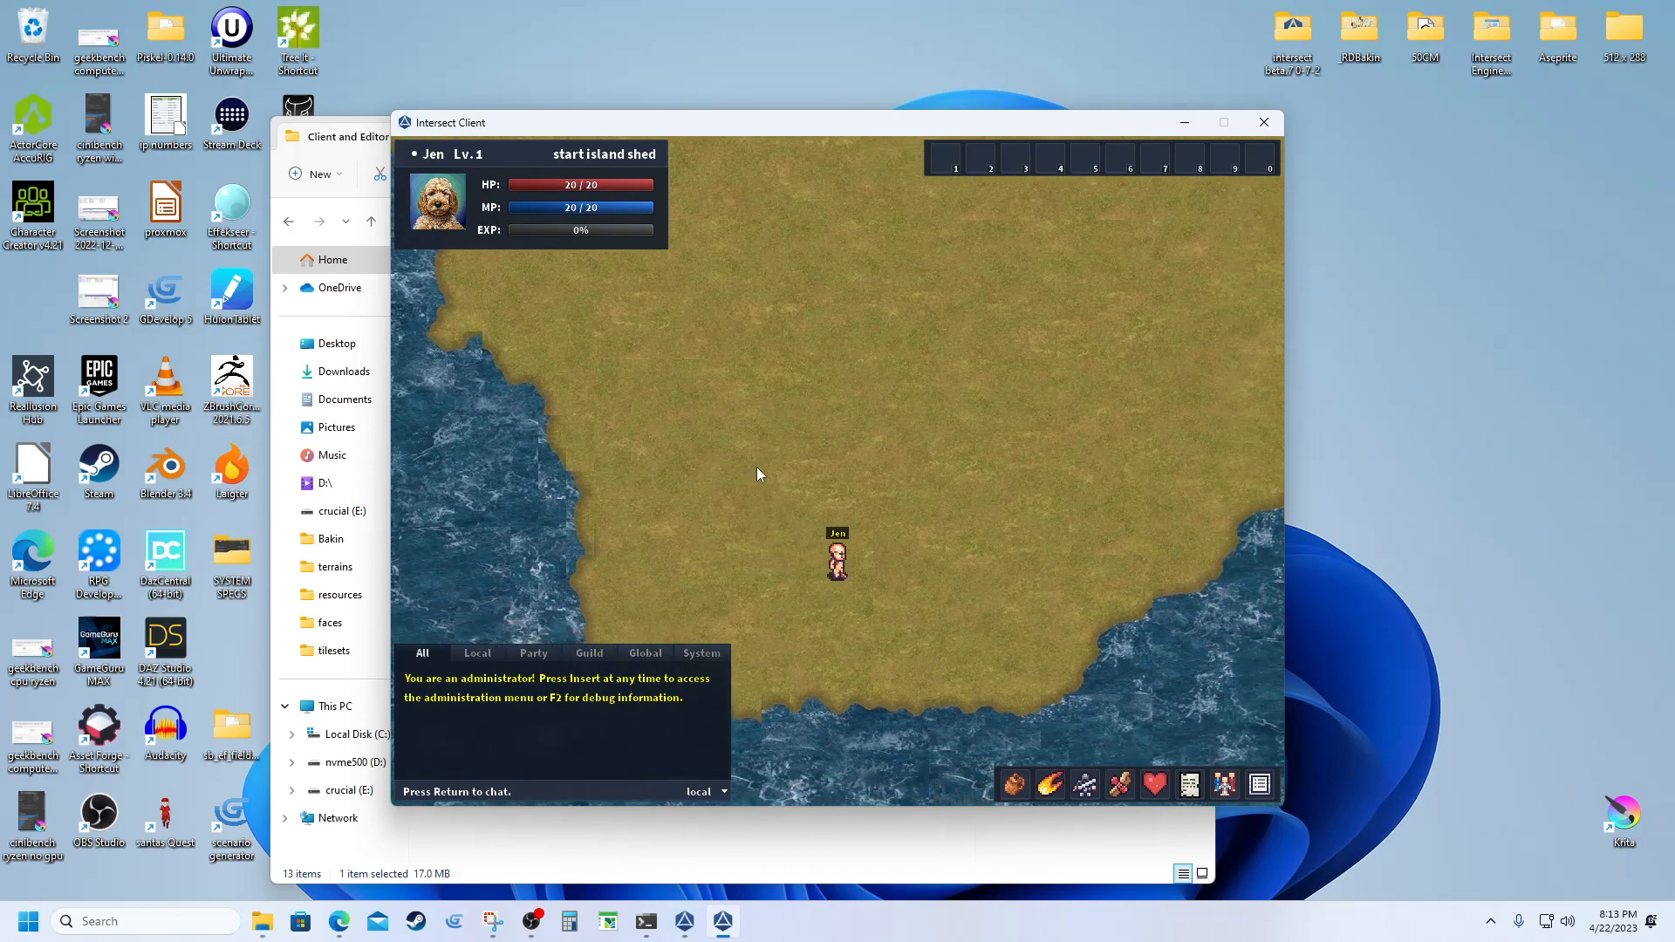
{"action": "key", "text": "d"}
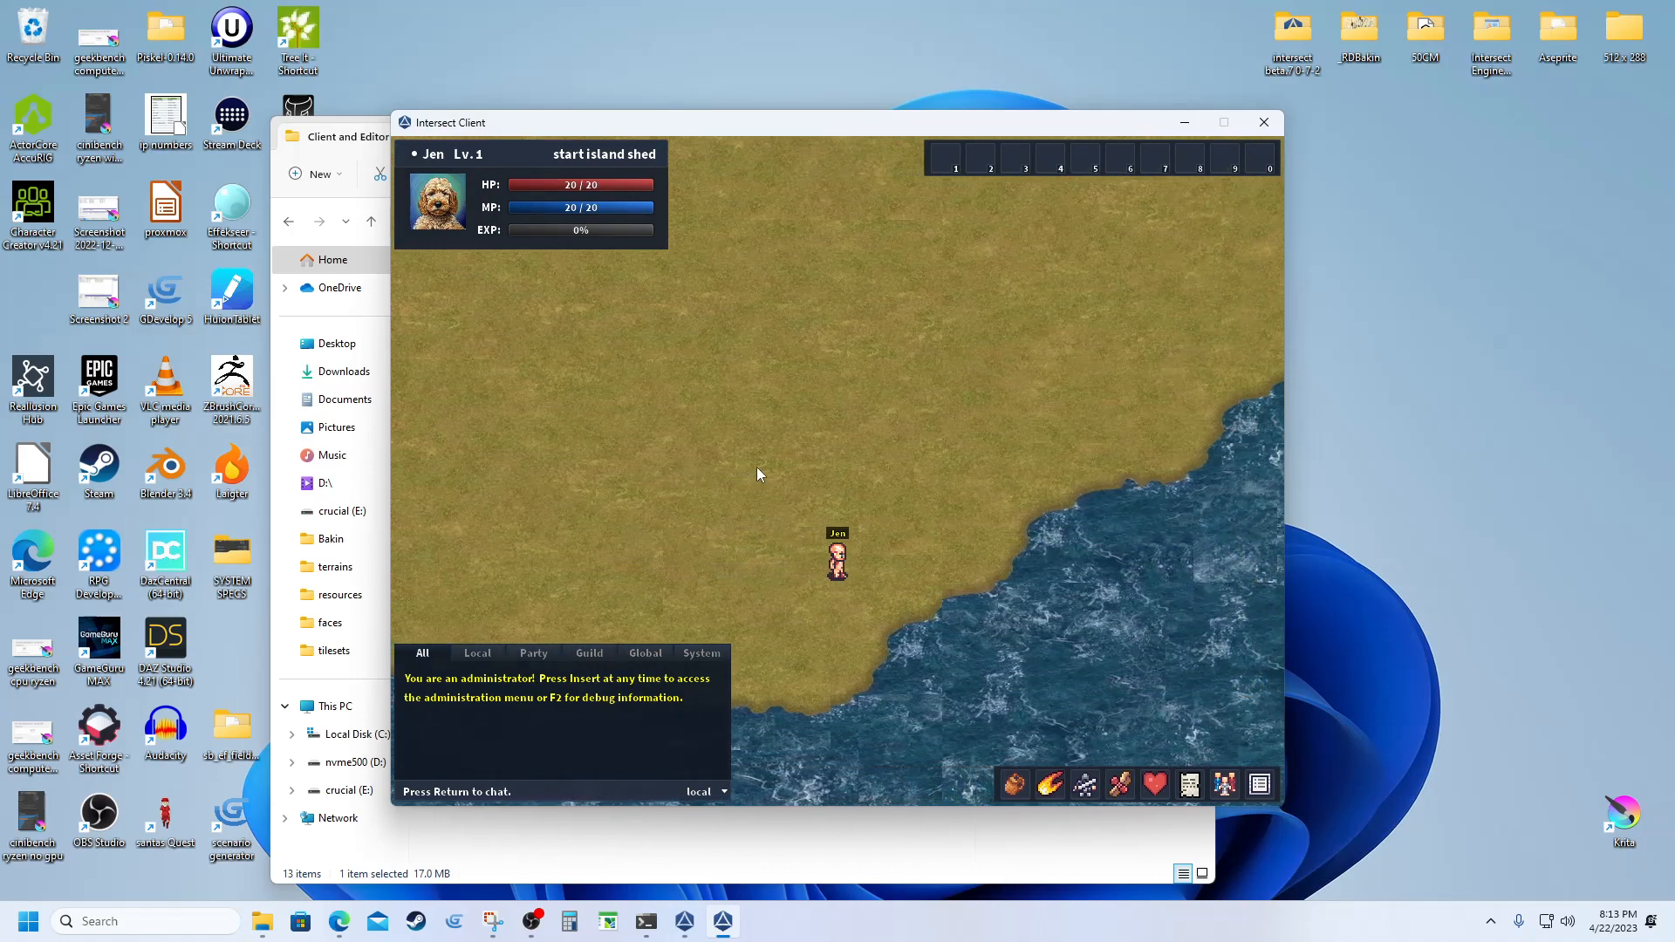
Walk the character north to the house map and east into the start island dock map, up to the shore below the pier
{"action": "key", "text": "w"}
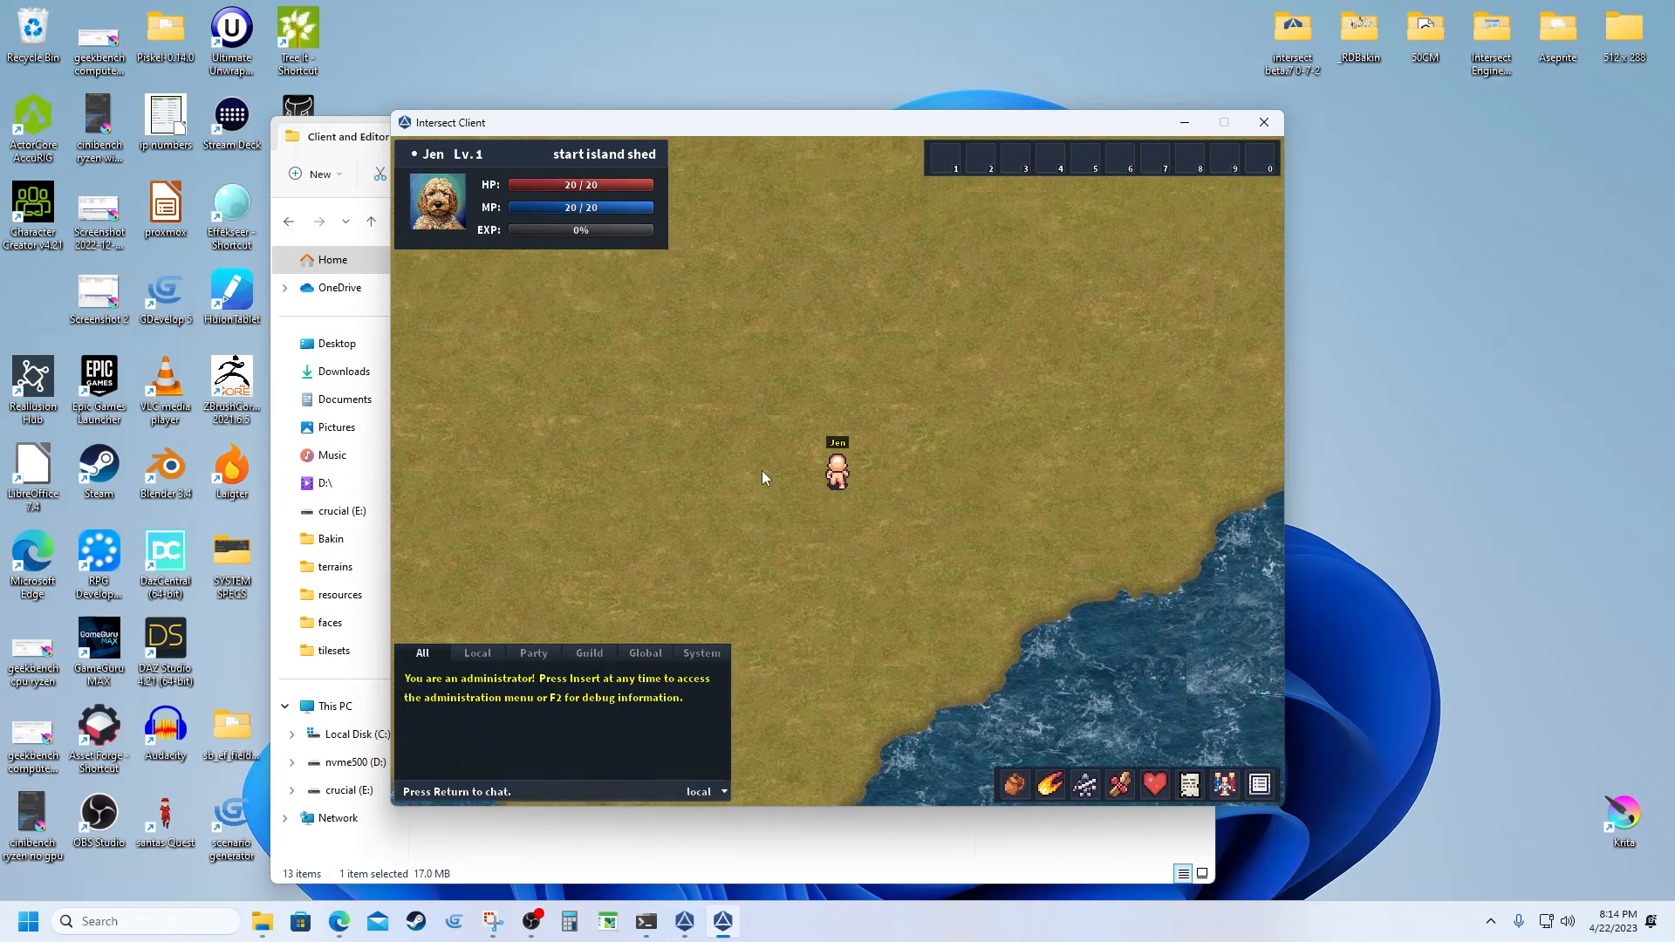
{"action": "key", "text": "w"}
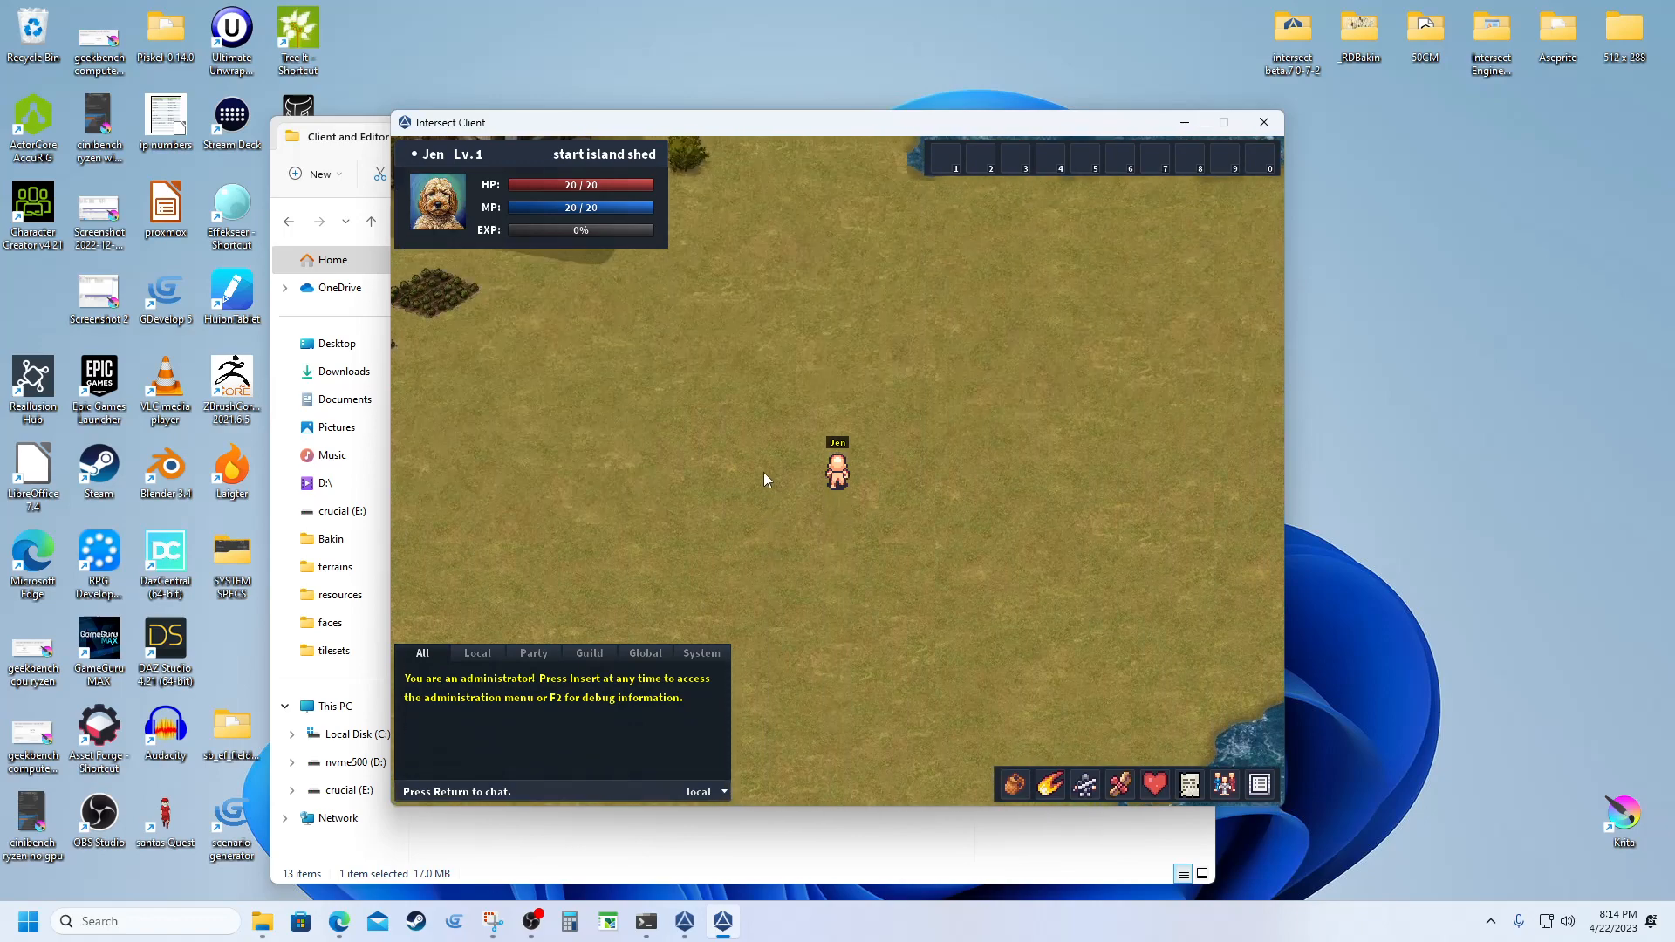
{"action": "key", "text": "w"}
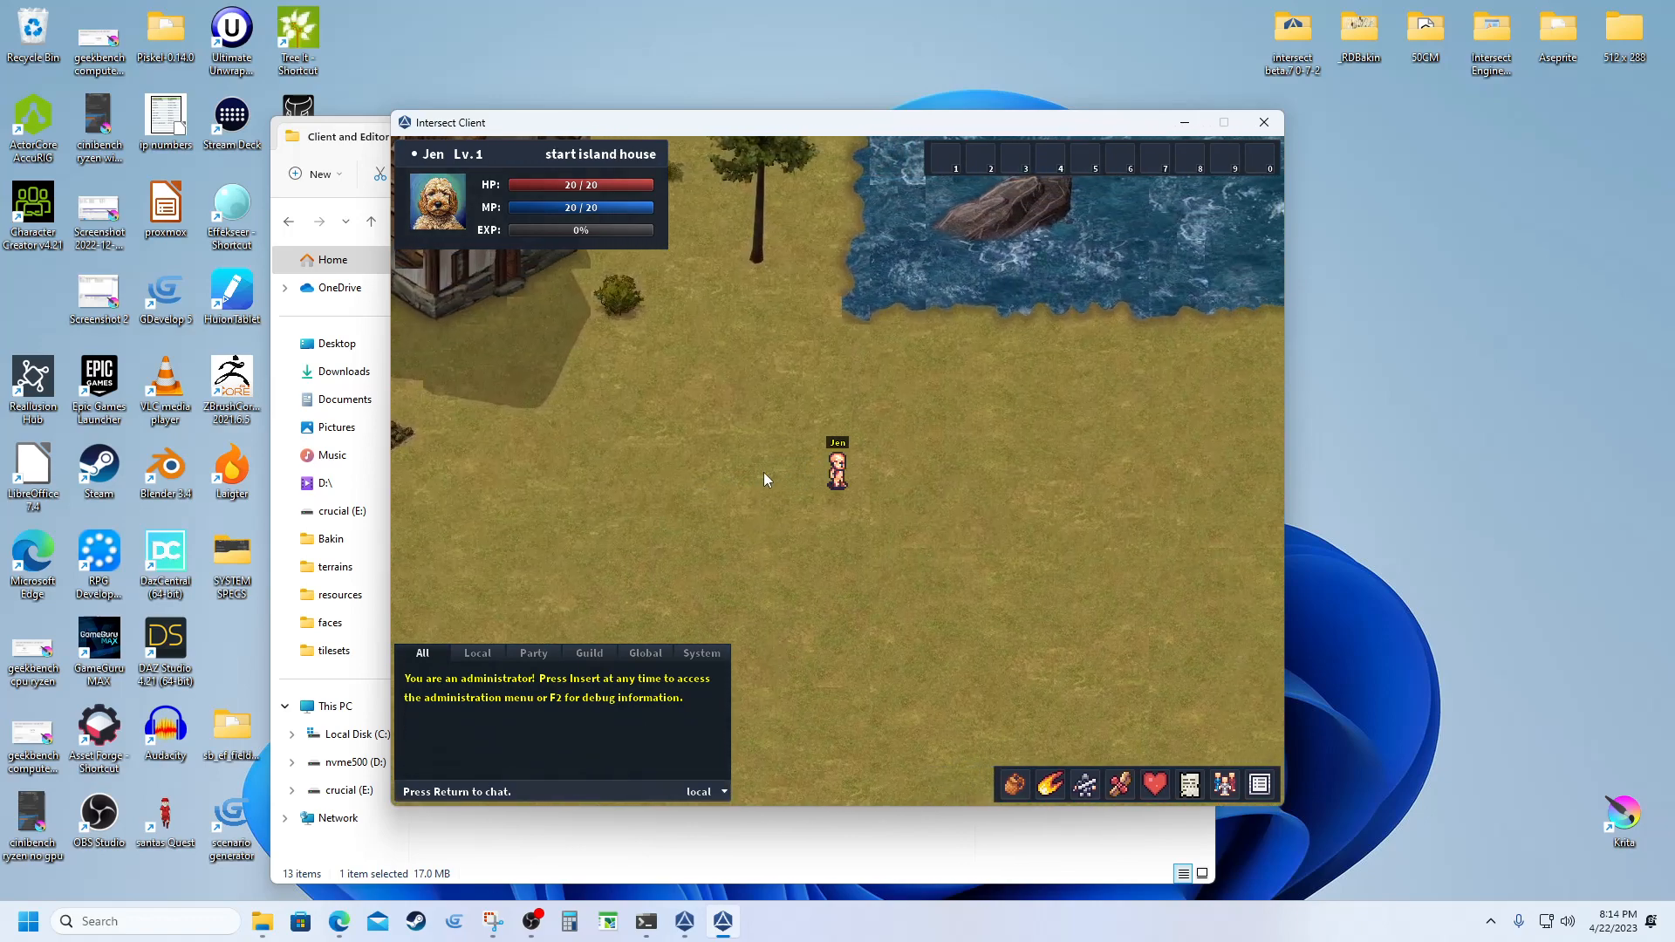
{"action": "key", "text": "d"}
{"action": "key", "text": "w"}
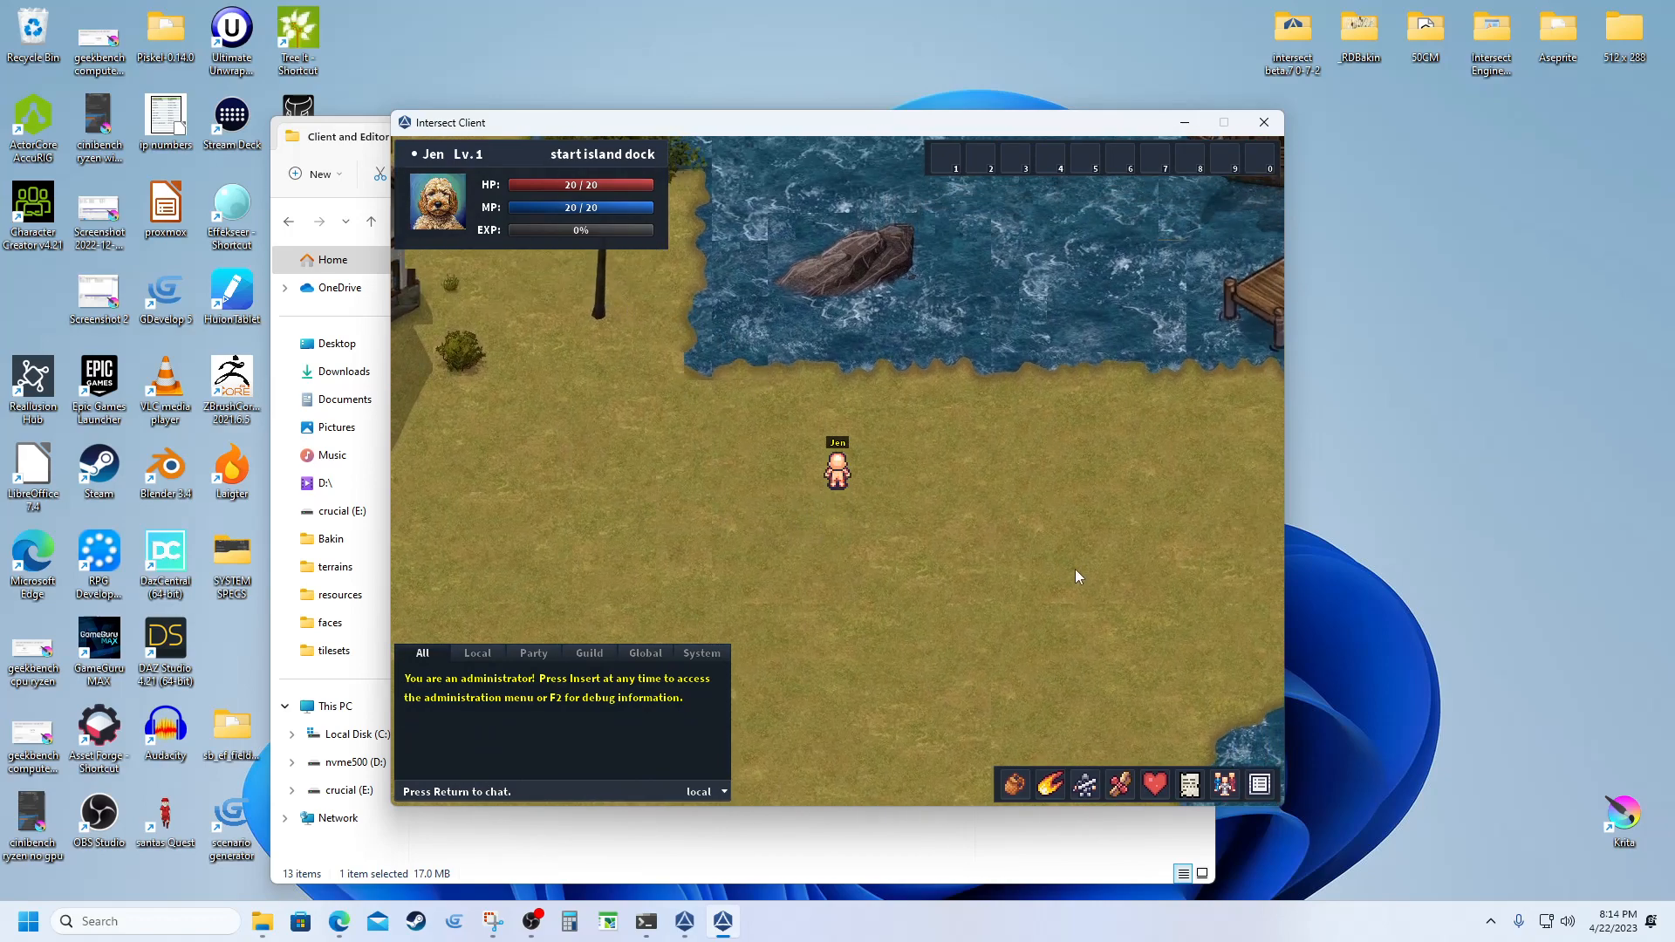
{"action": "key", "text": "d"}
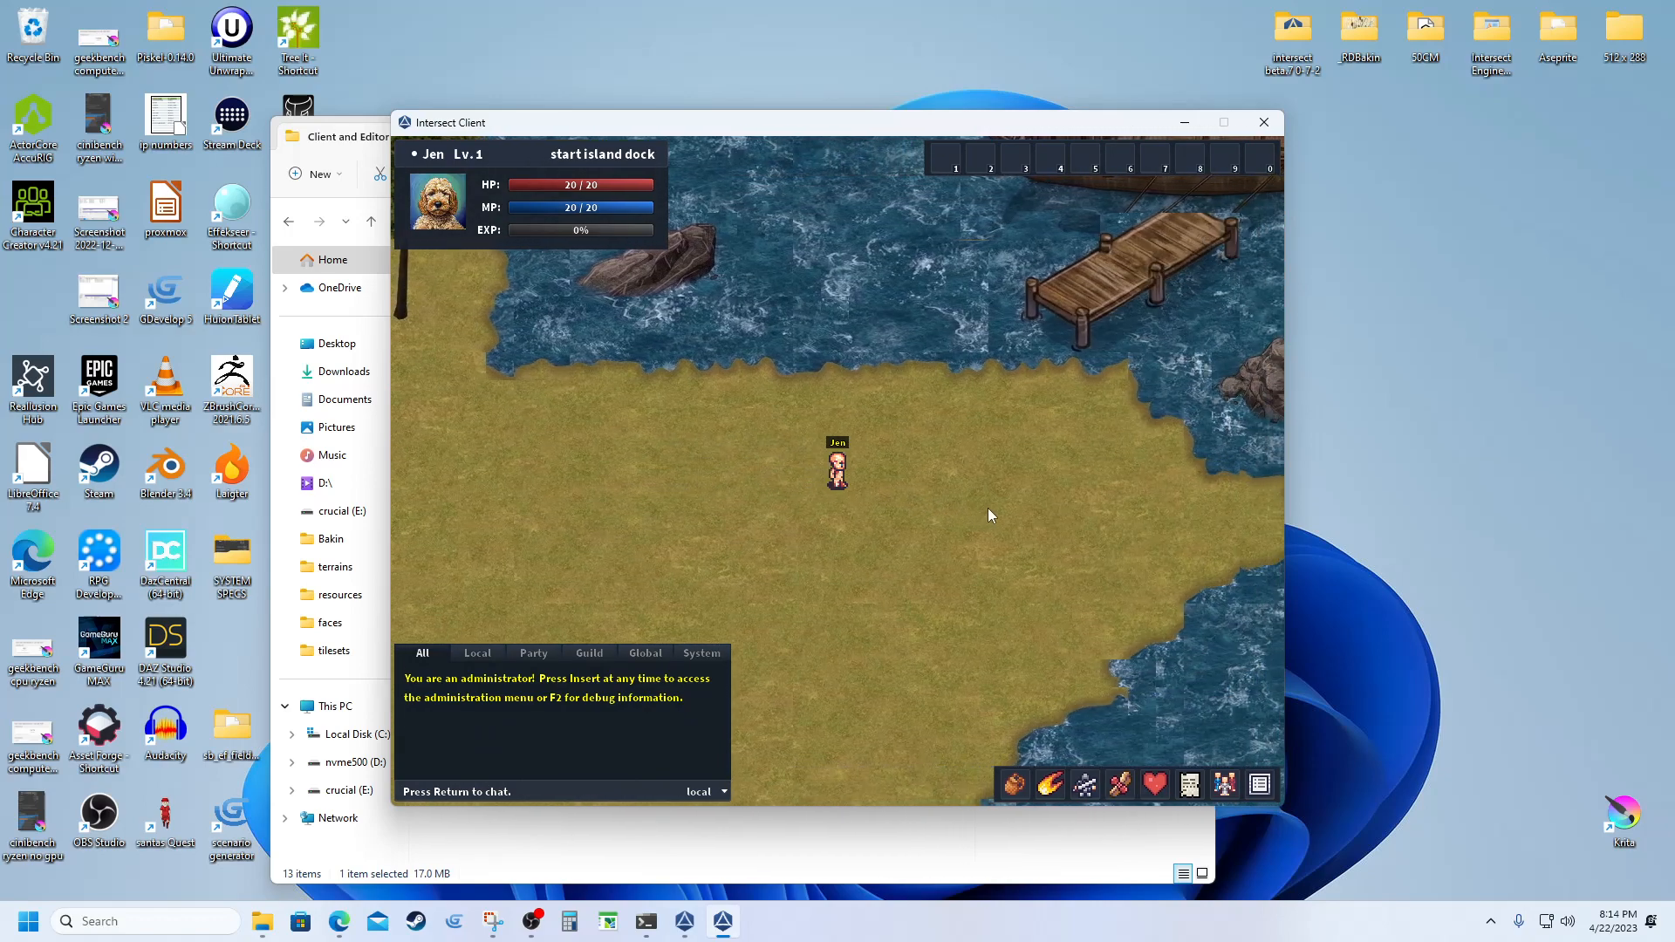
{"action": "key", "text": "d"}
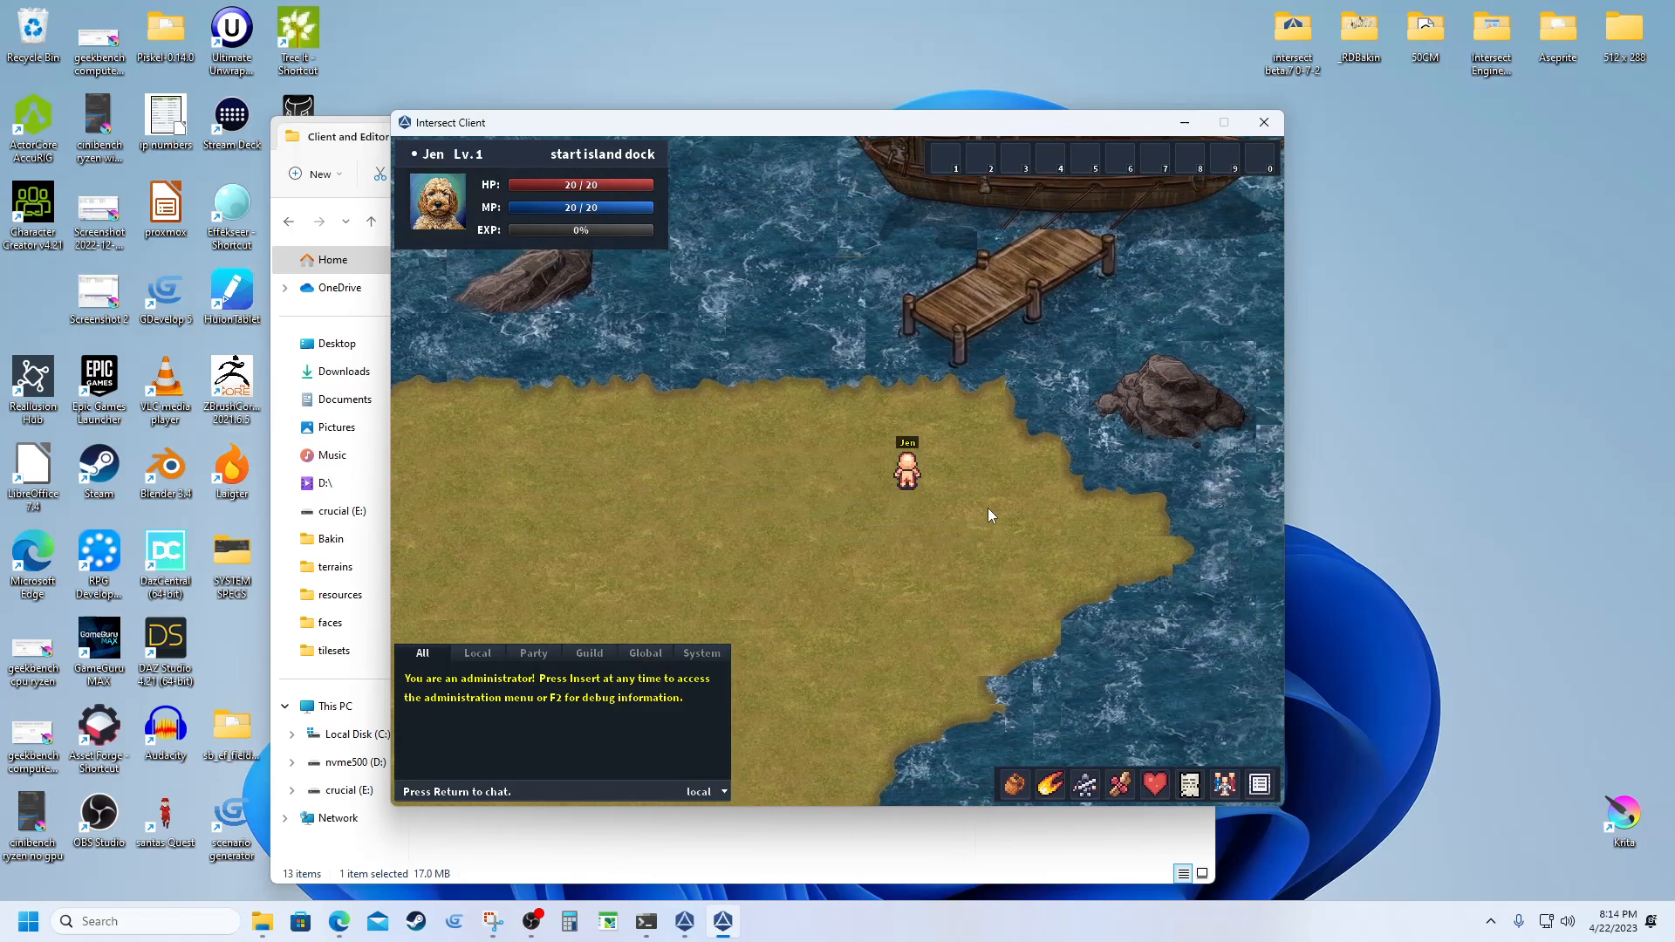
{"action": "key", "text": "w"}
{"action": "key", "text": "d"}
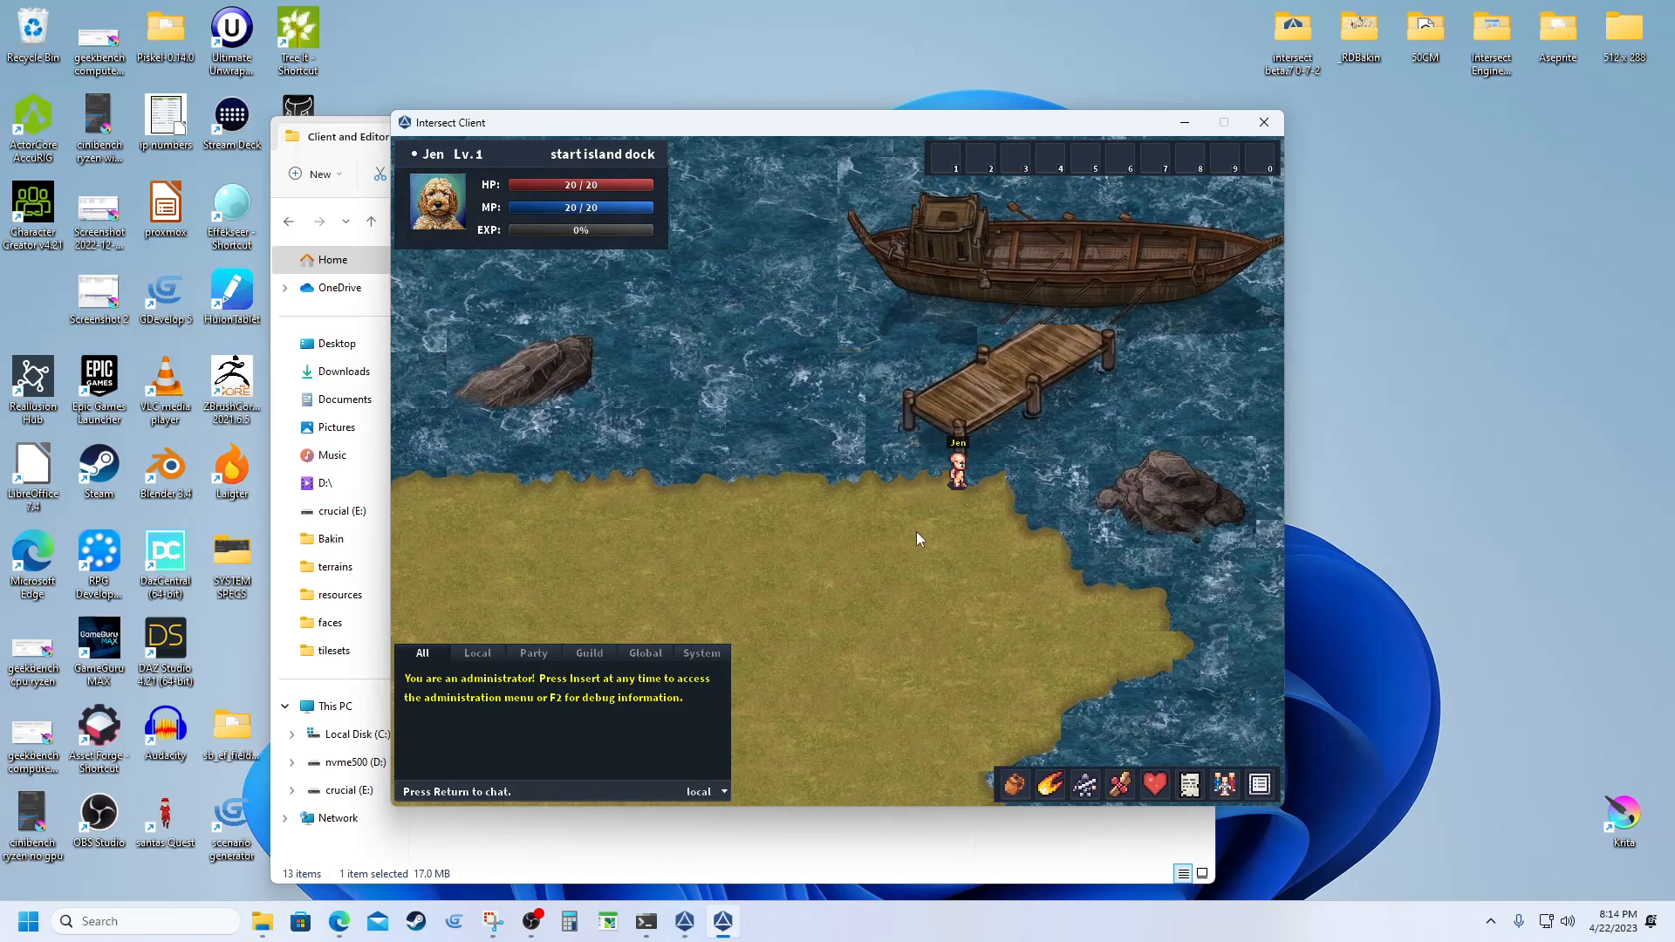
Walk the character over the pier towards the boat and back to land to check layering and collisions
{"action": "key", "text": "w"}
{"action": "key", "text": "d"}
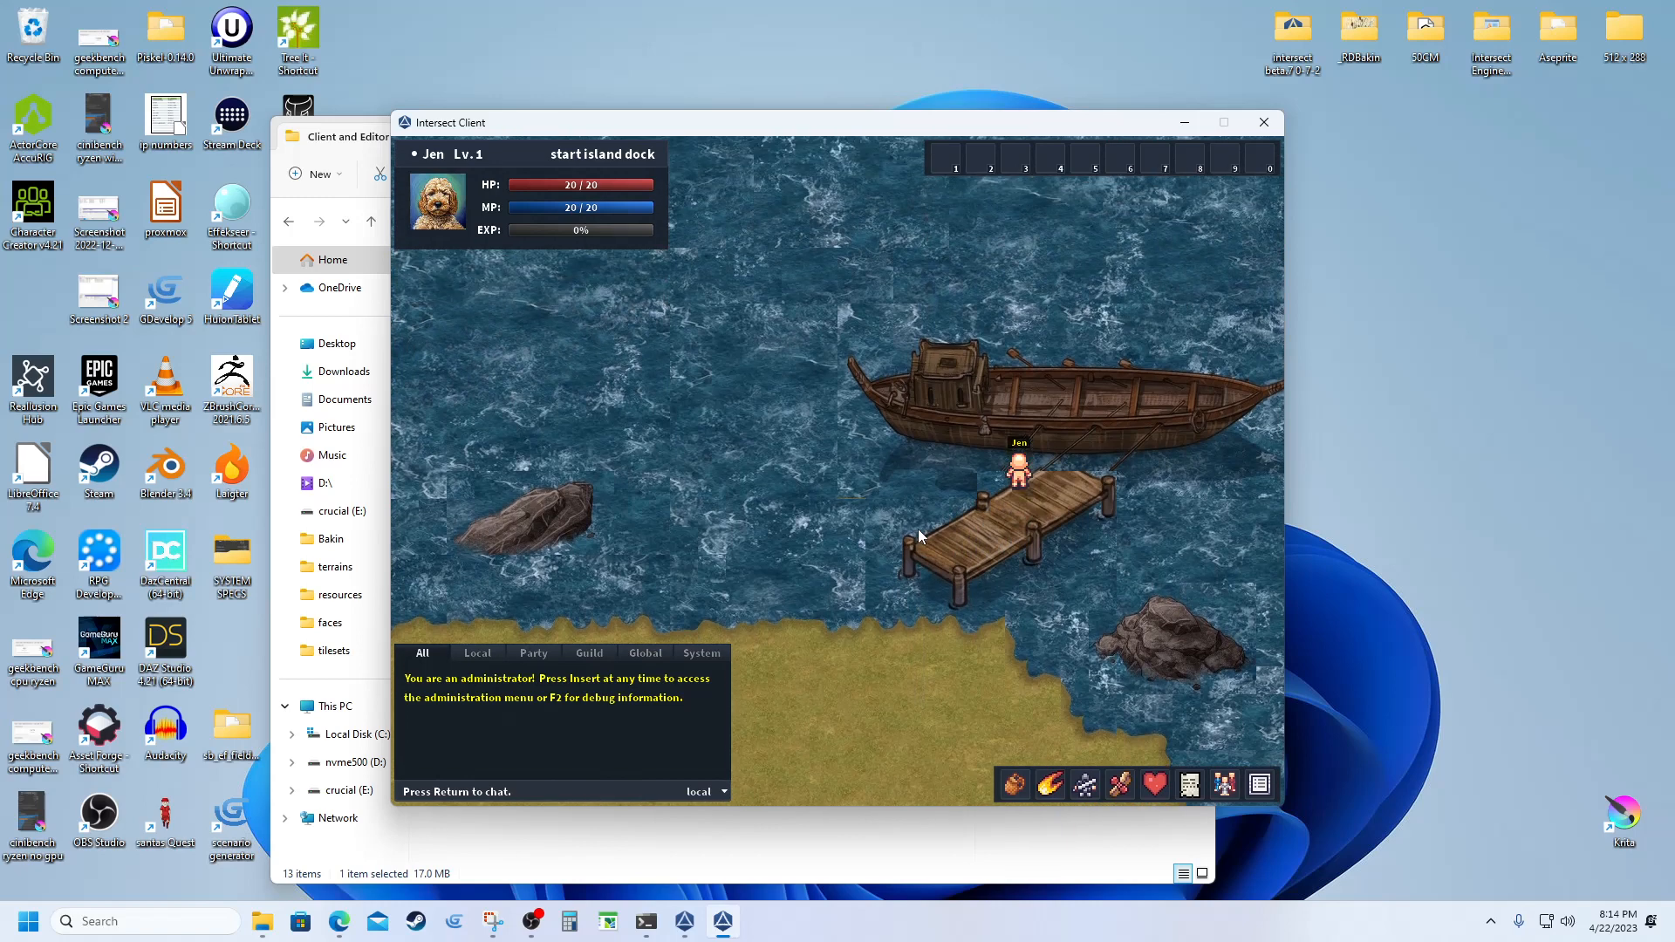
{"action": "key", "text": "w"}
{"action": "key", "text": "s"}
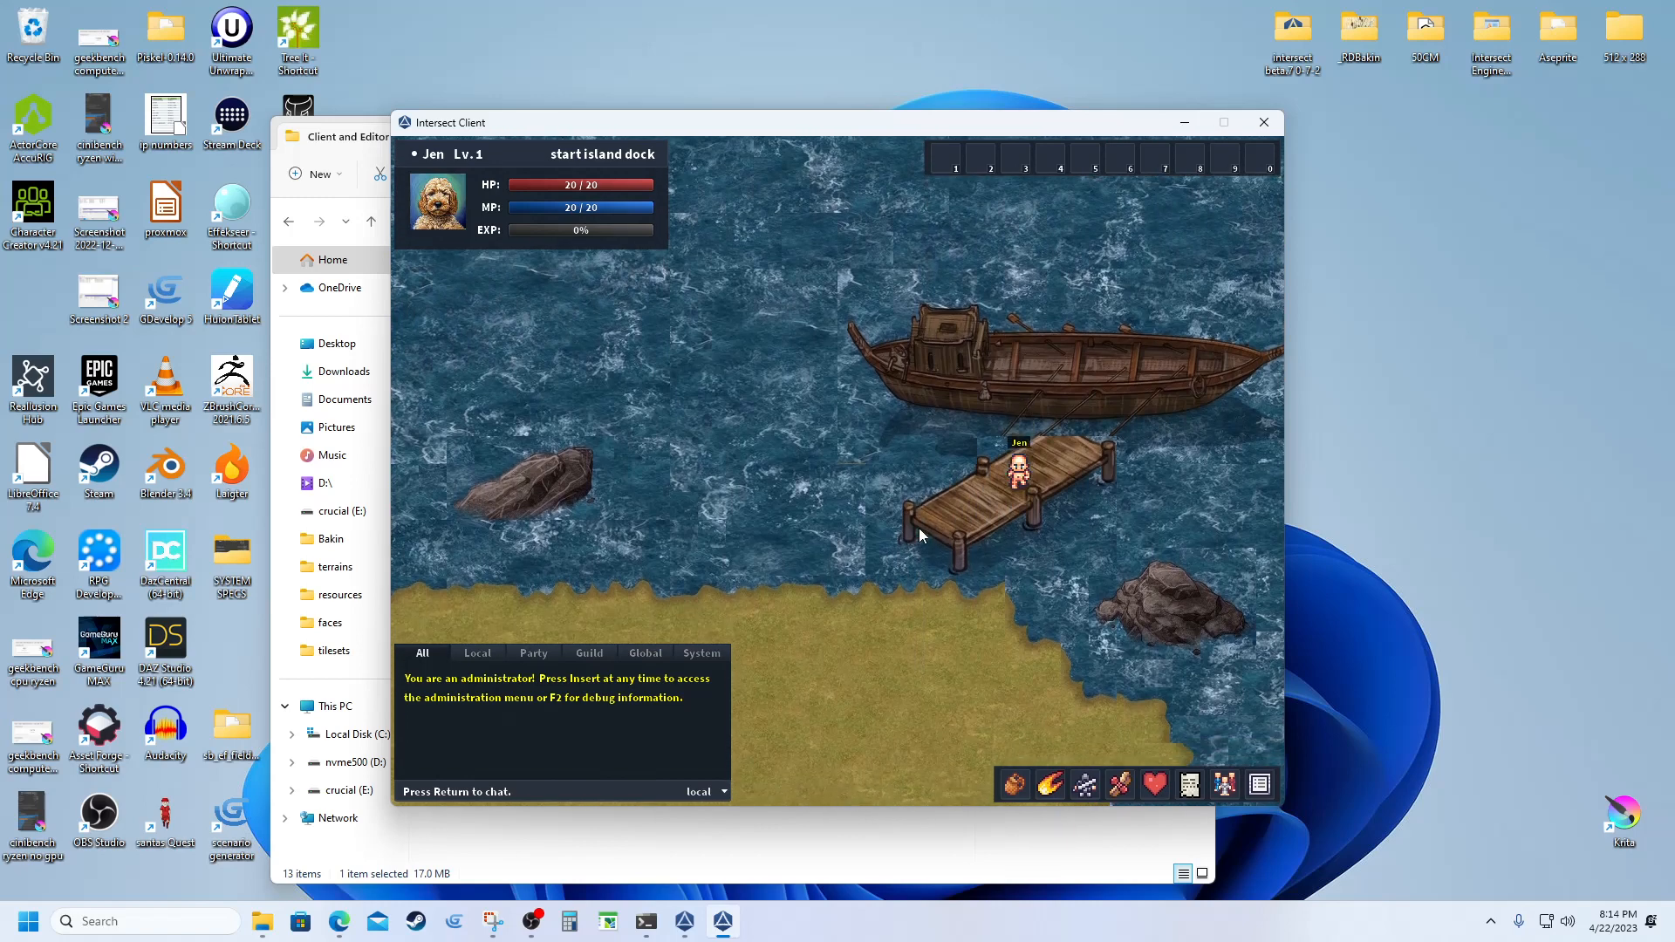
{"action": "key", "text": "s"}
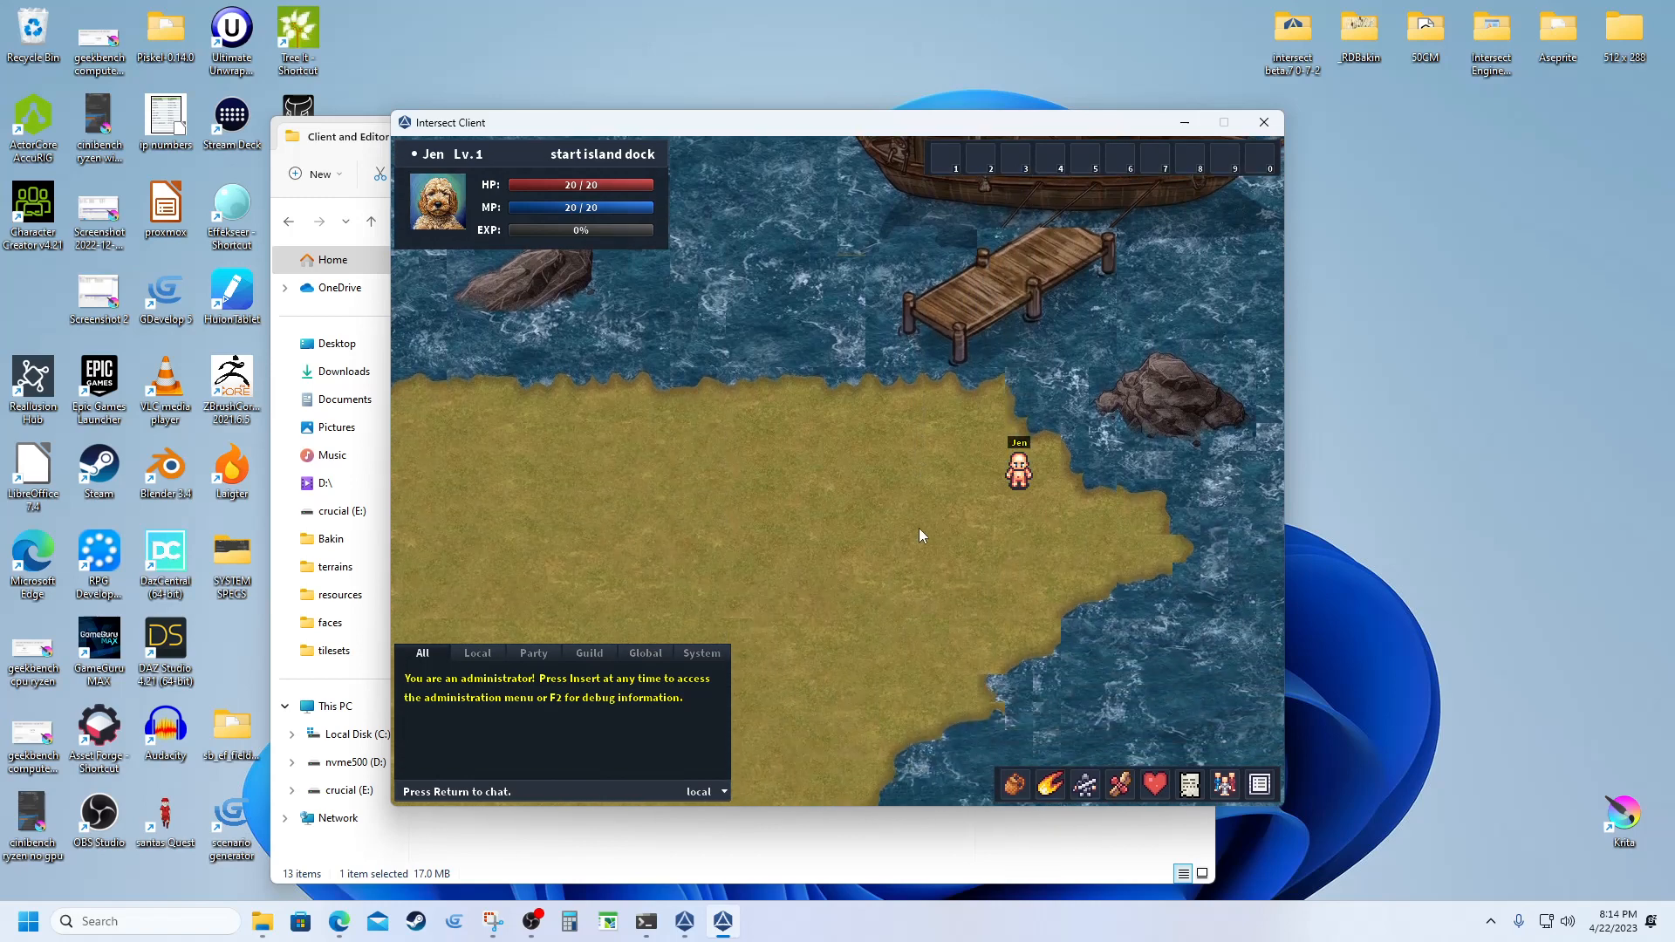
Walk the character southwest into the start island plants map and west across the grass into the start island shed map
{"action": "key", "text": "a"}
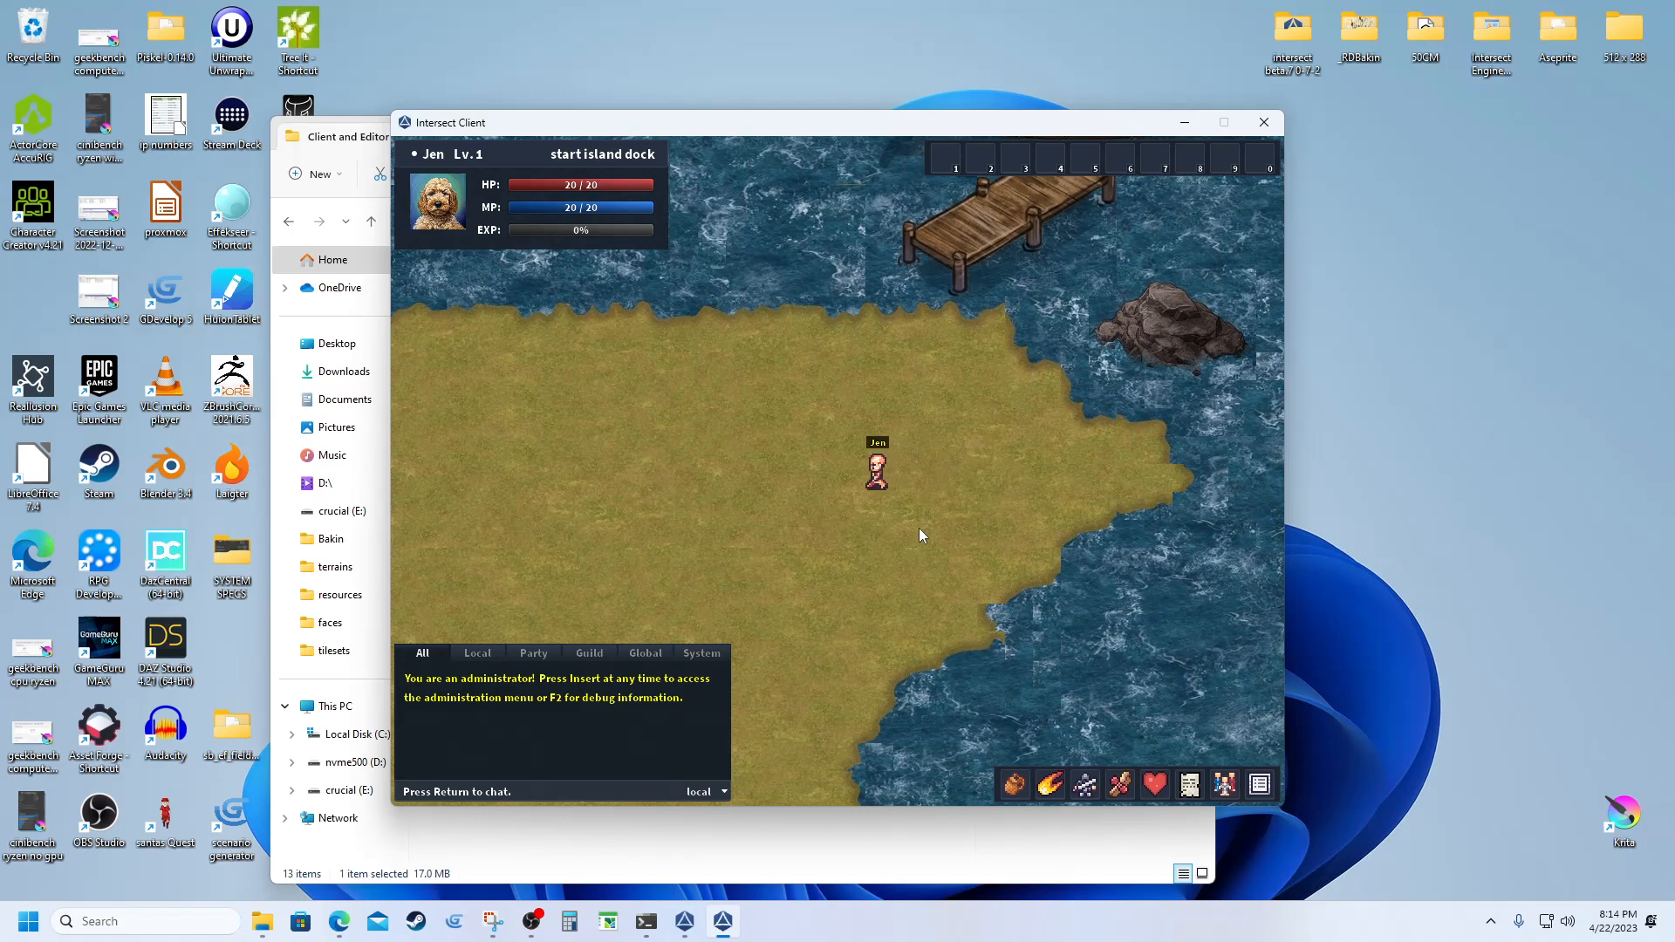
{"action": "key", "text": "s"}
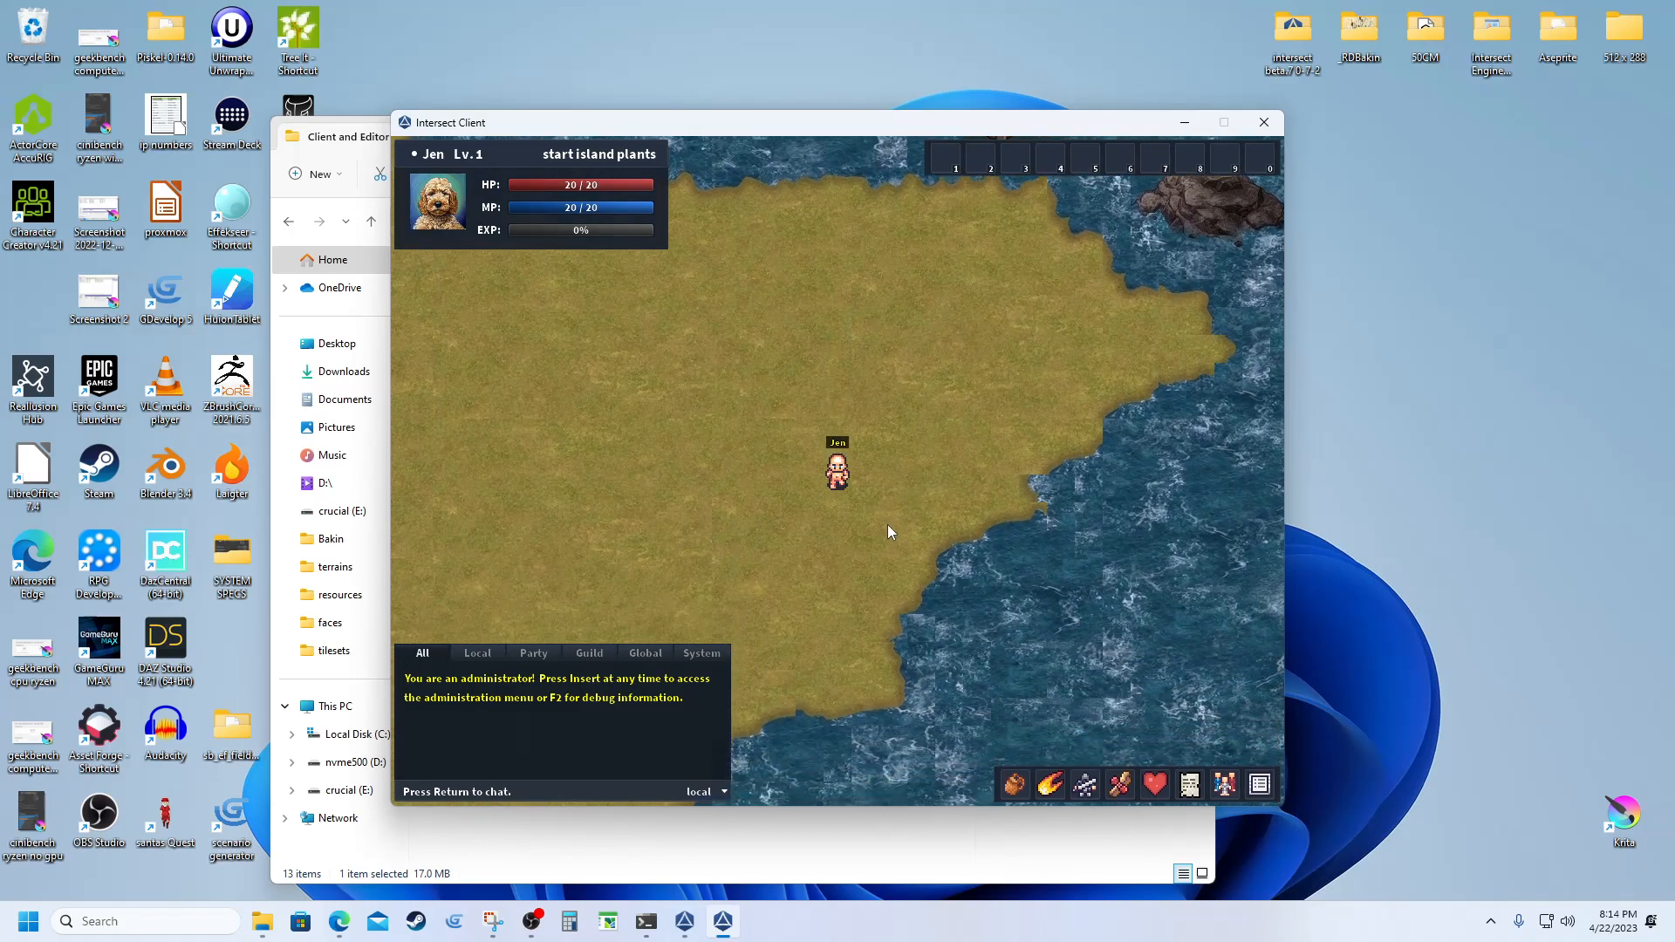
{"action": "key", "text": "a"}
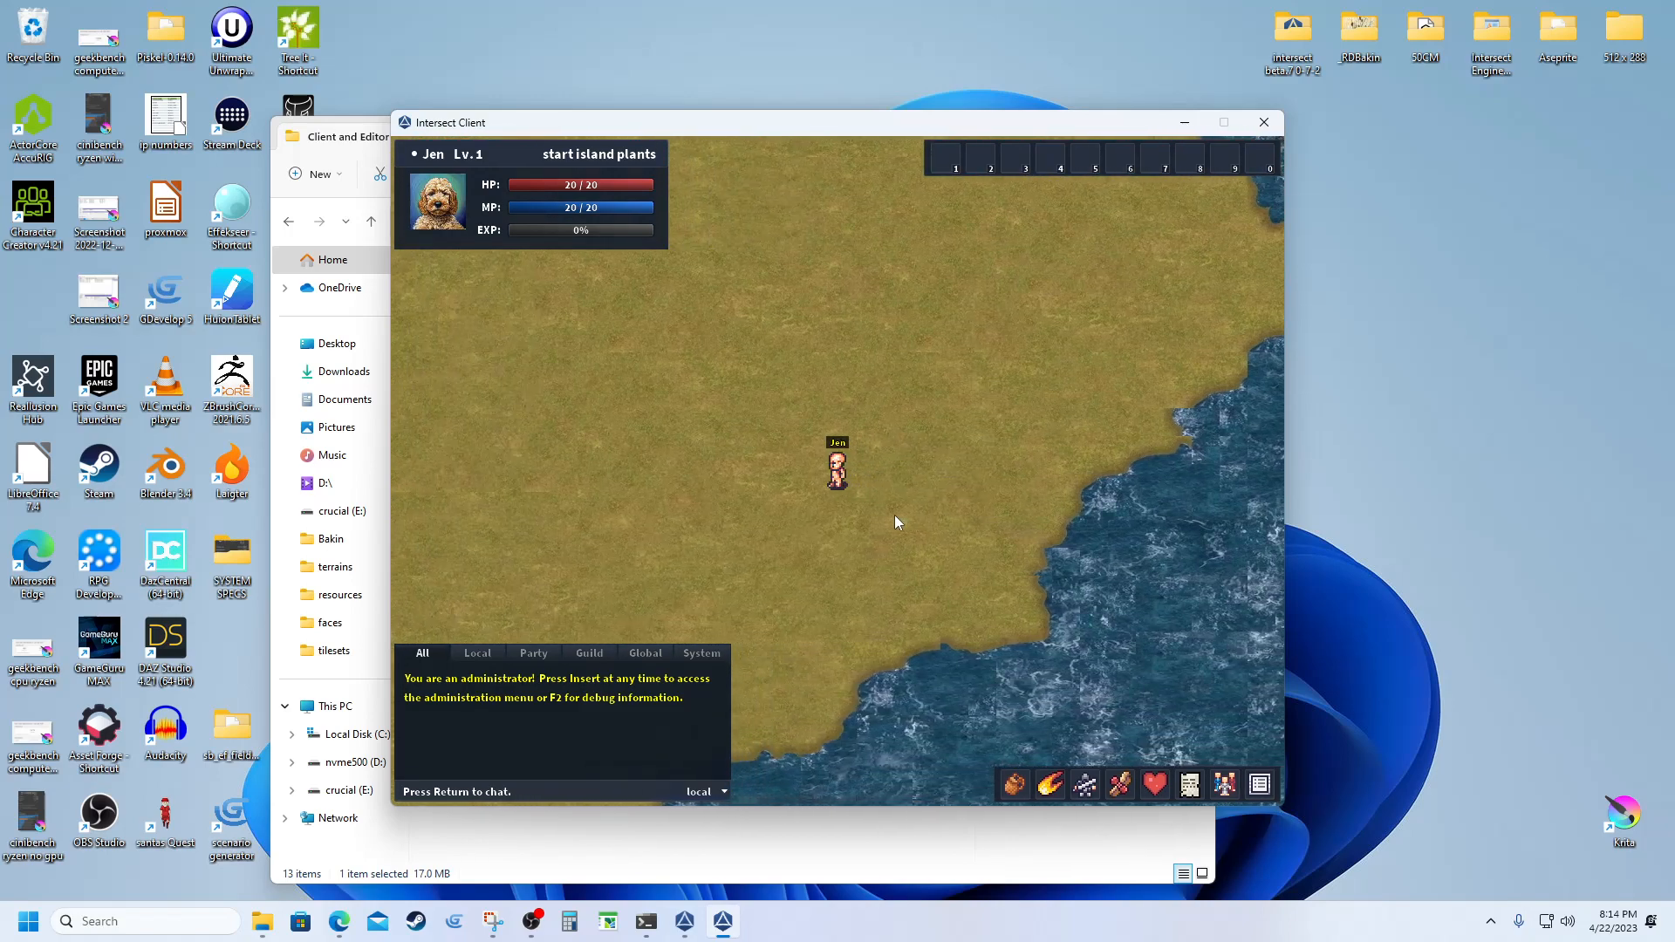
{"action": "key", "text": "a"}
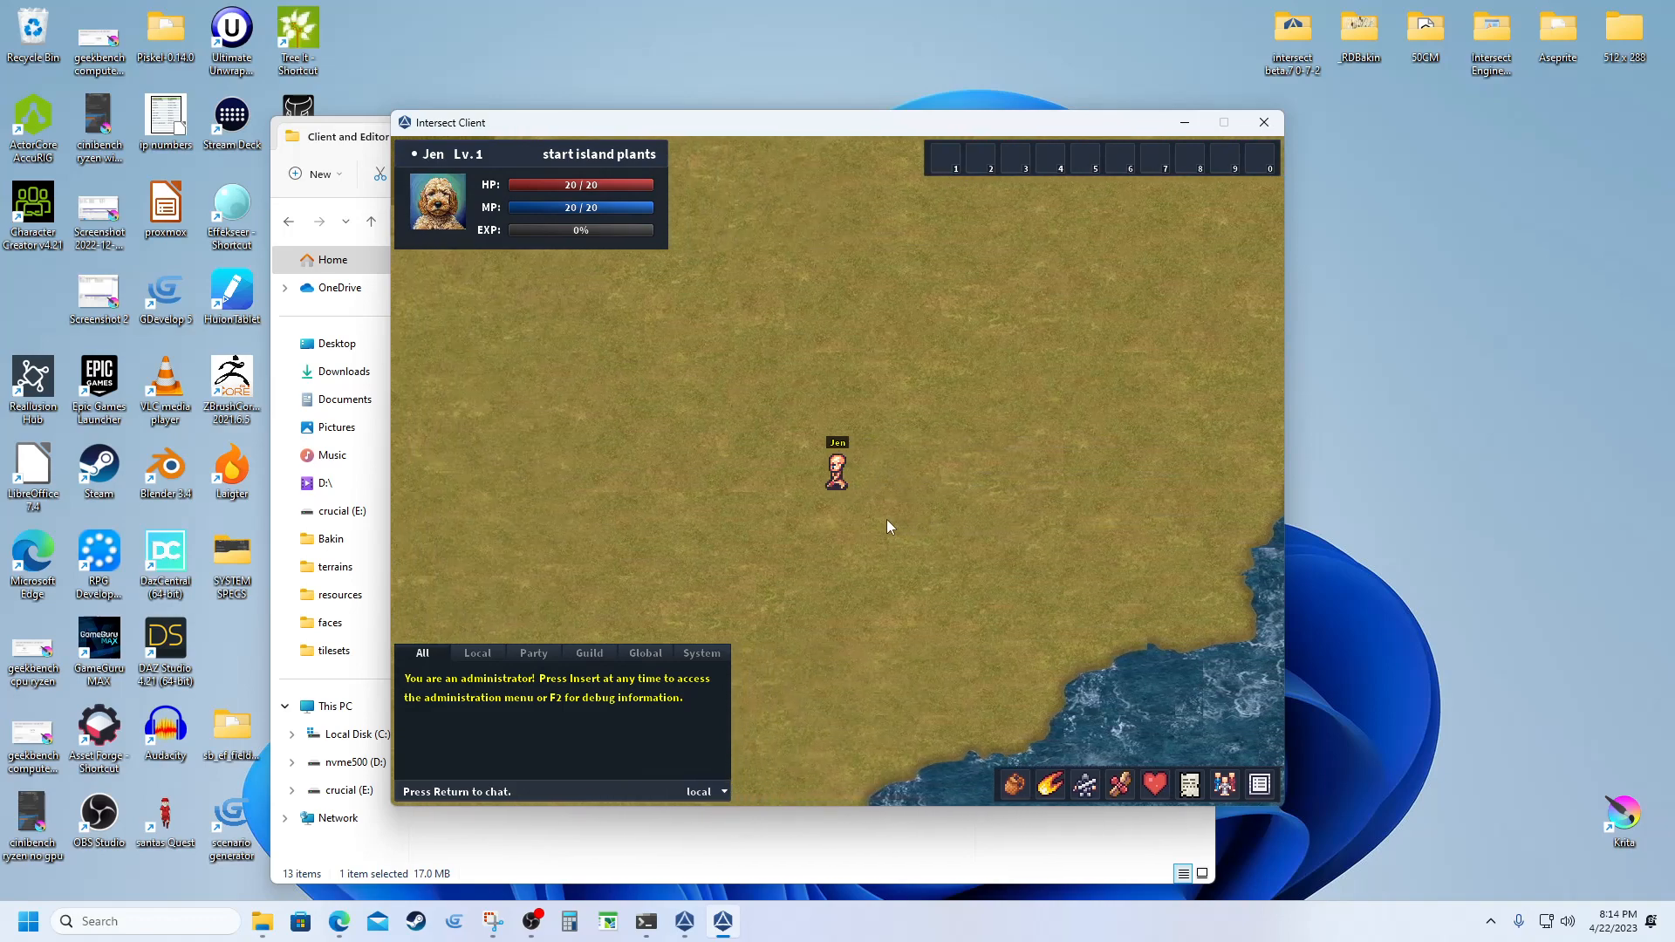
{"action": "key", "text": "a"}
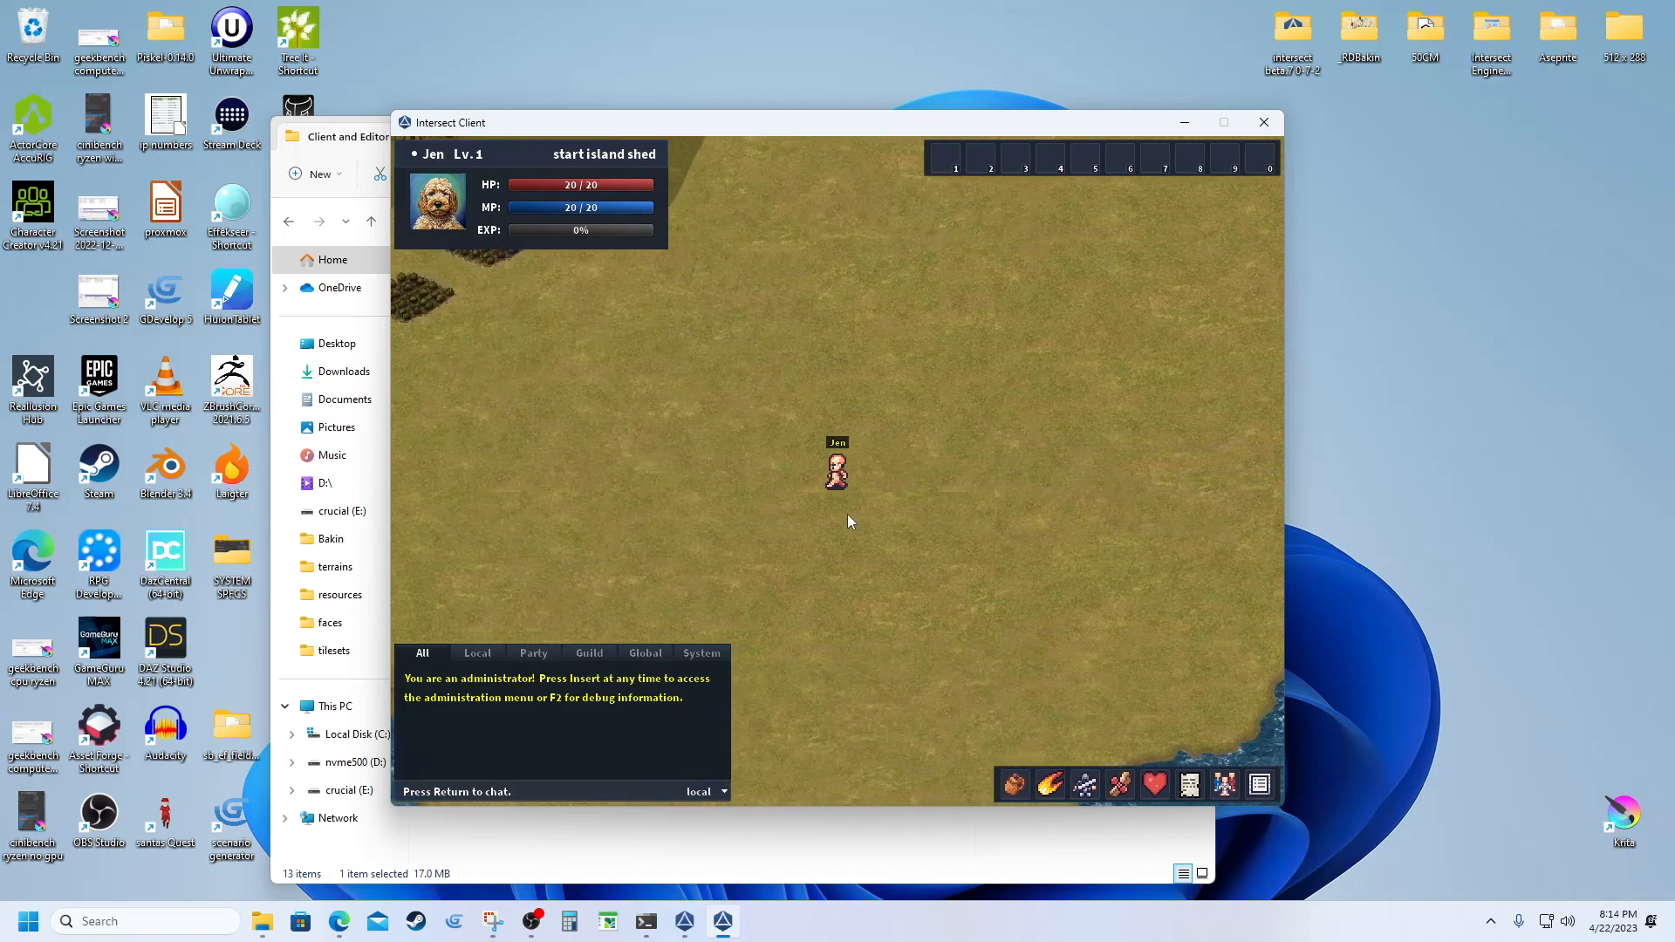
{"action": "key", "text": "a"}
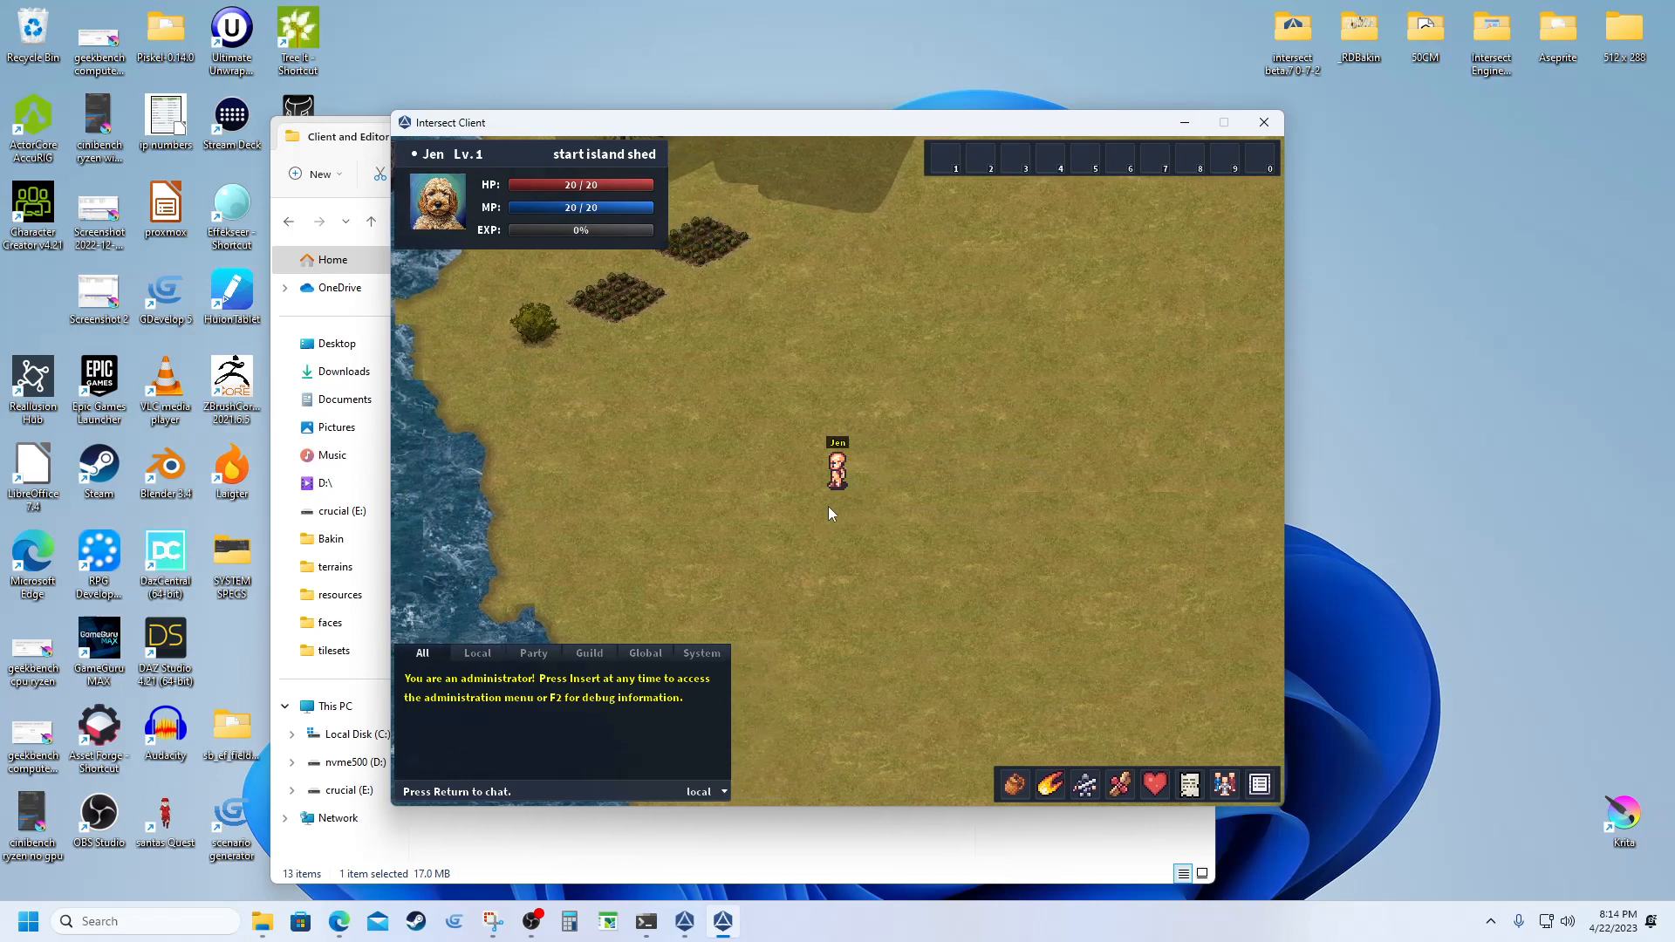
Walk the character north past the garden plots to the house's front door and back down into the yard
{"action": "key", "text": "a"}
{"action": "key", "text": "w"}
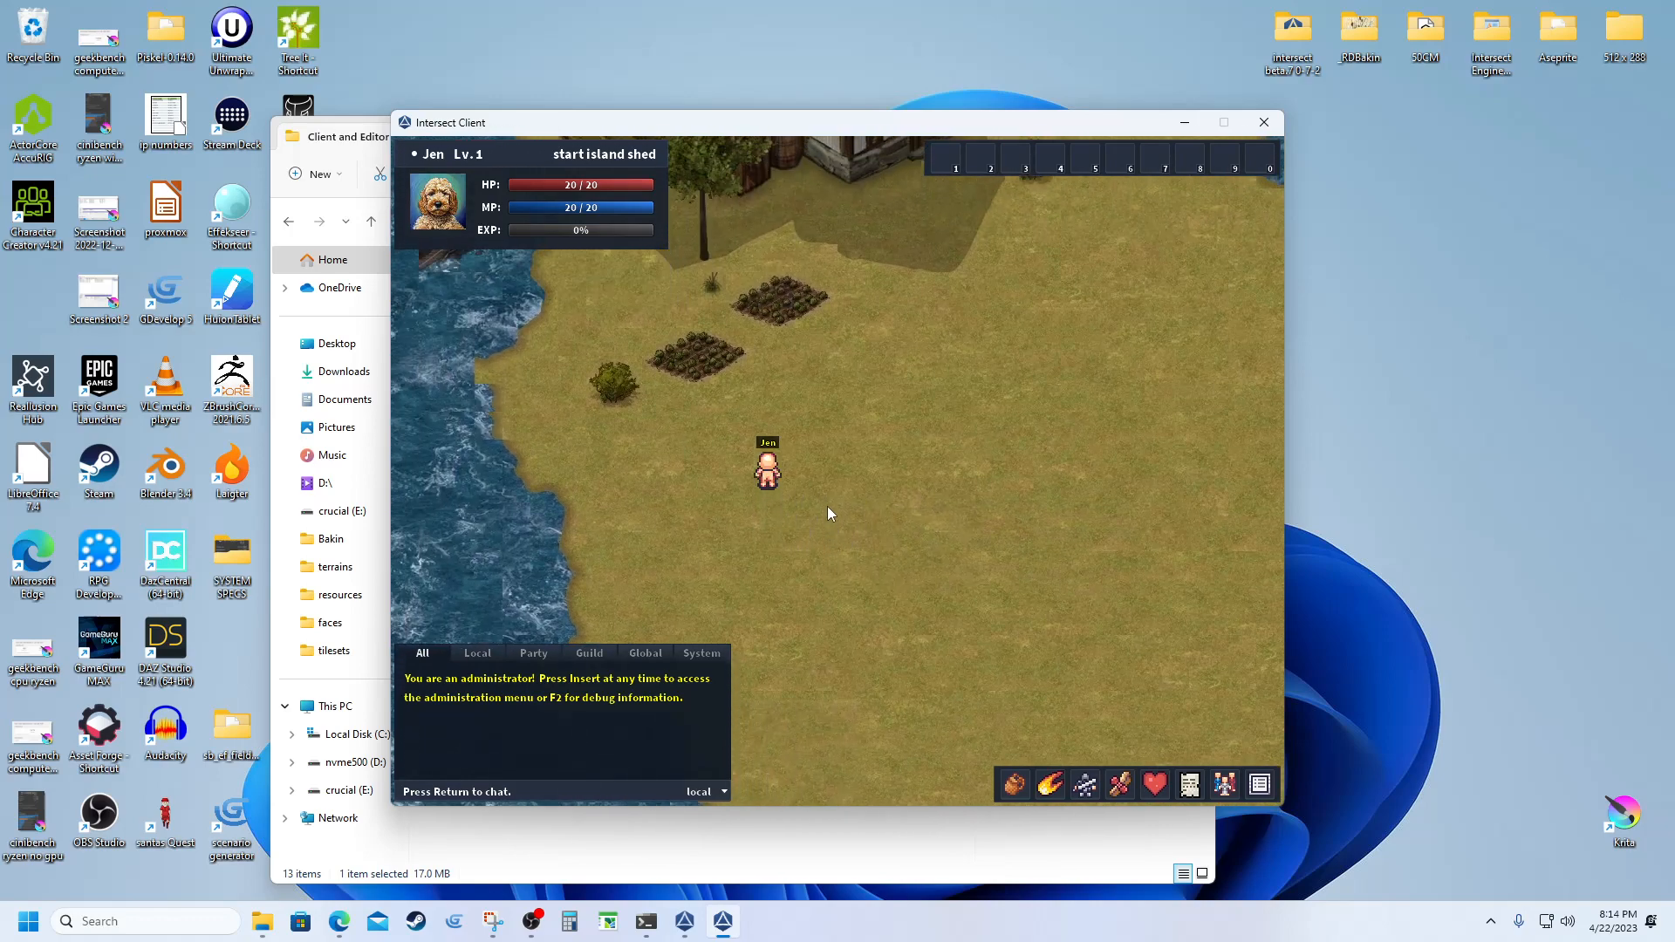
{"action": "key", "text": "w"}
{"action": "key", "text": "d"}
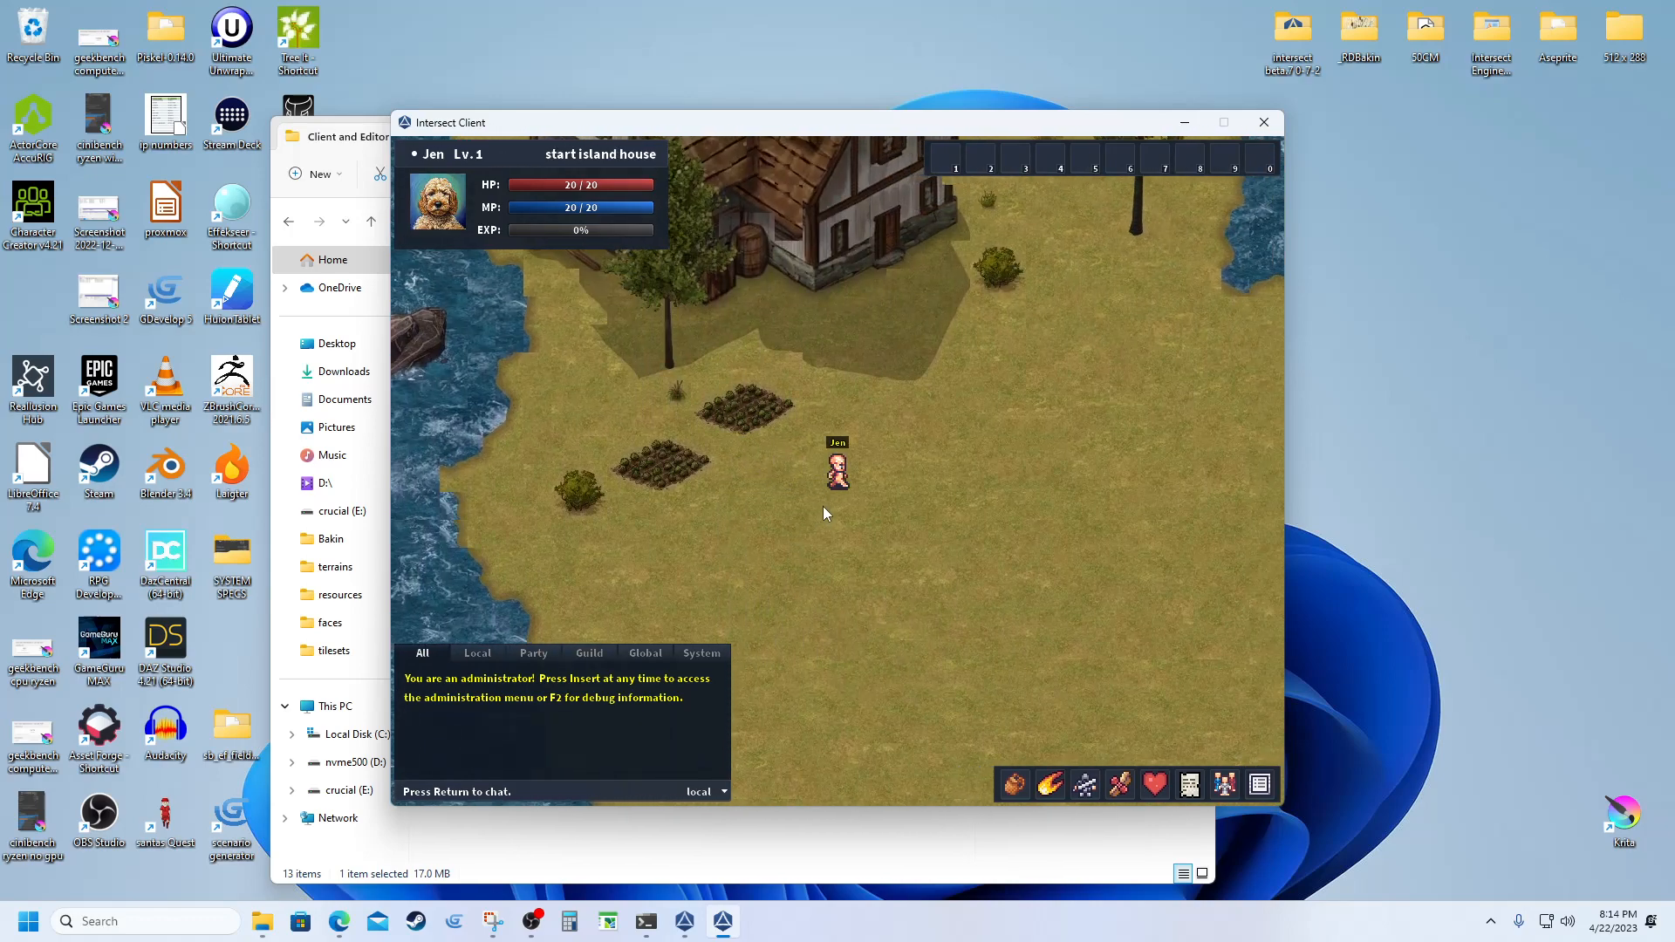
{"action": "key", "text": "w"}
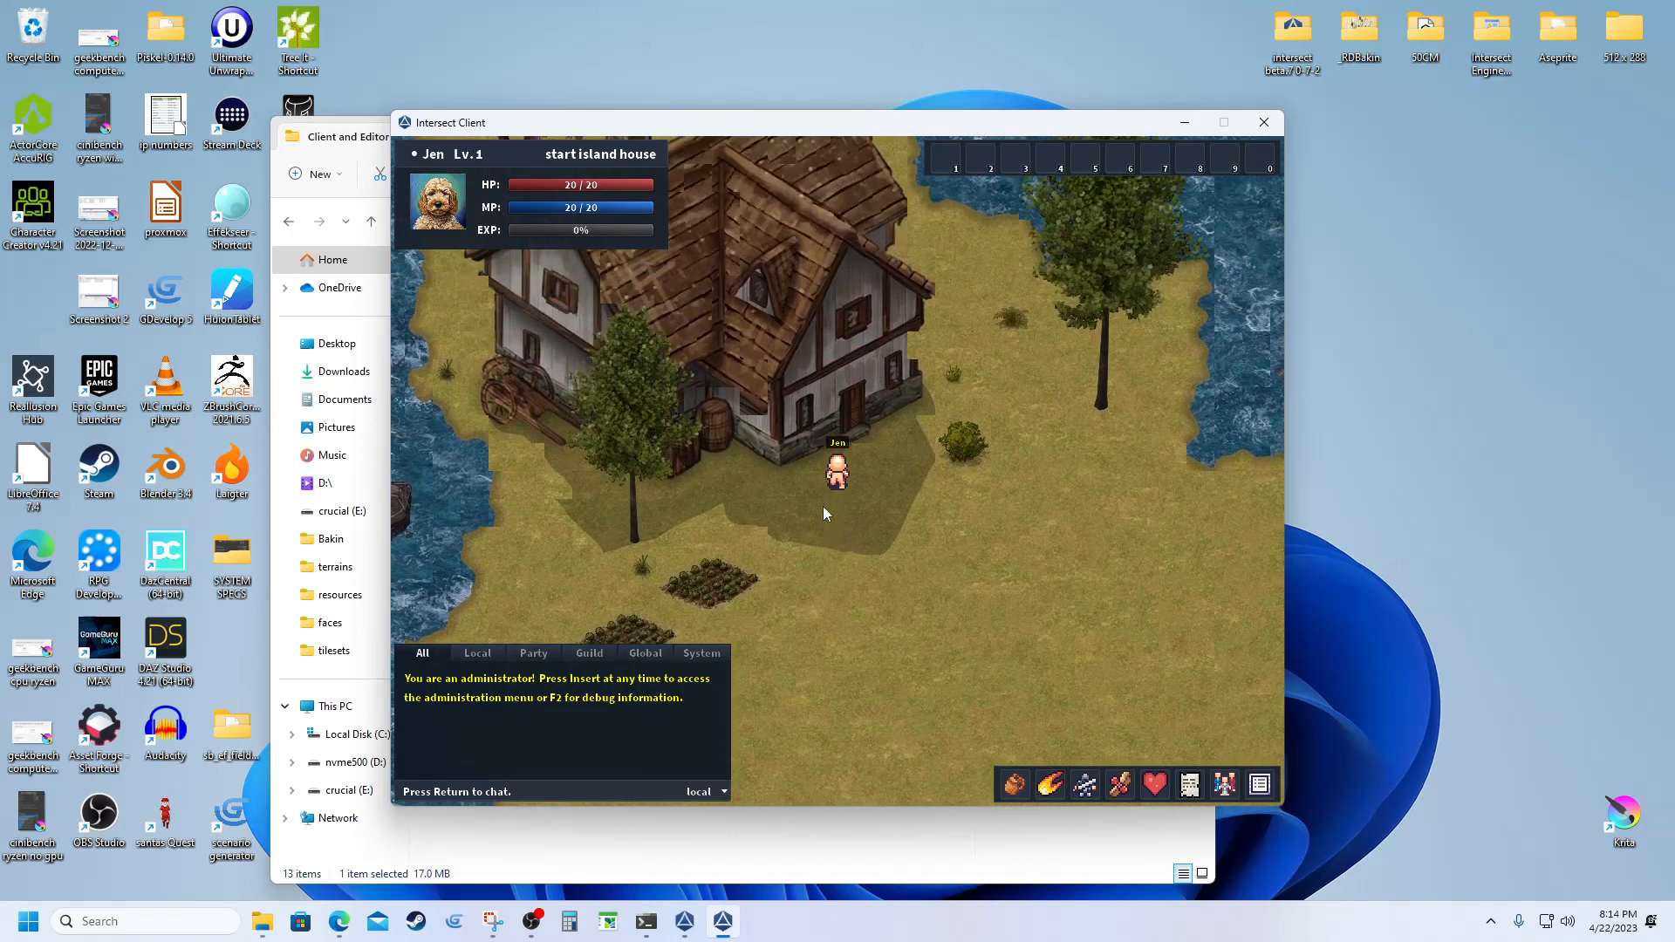
{"action": "key", "text": "w"}
{"action": "key", "text": "d"}
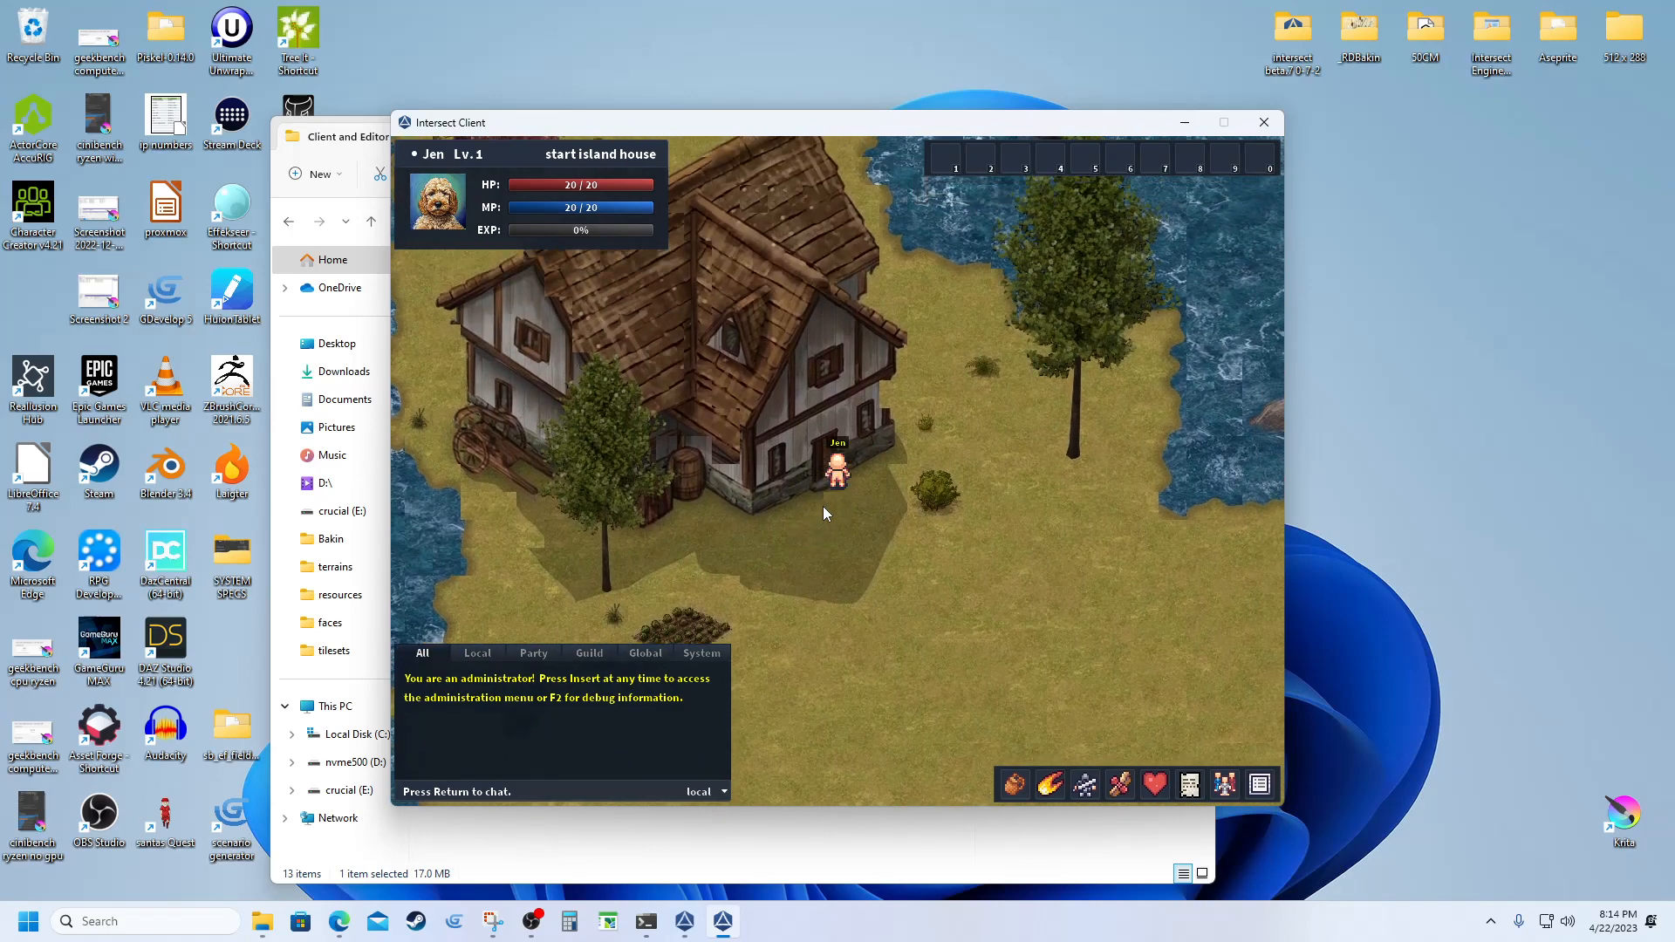
{"action": "key", "text": "s"}
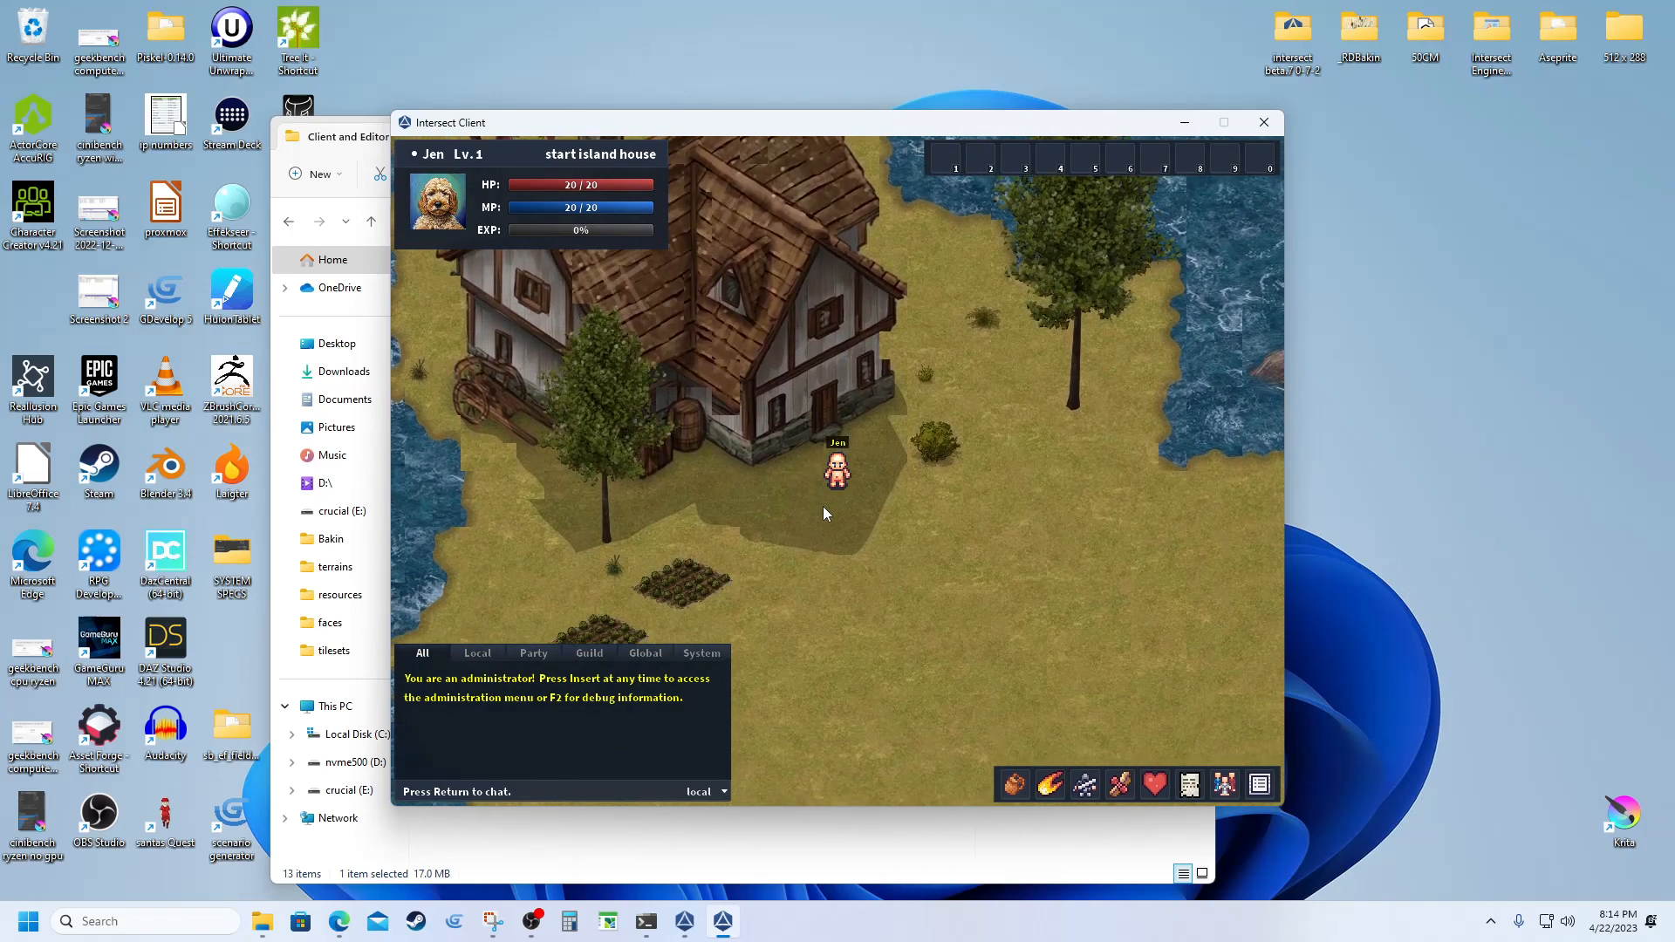
{"action": "key", "text": "s"}
{"action": "key", "text": "a"}
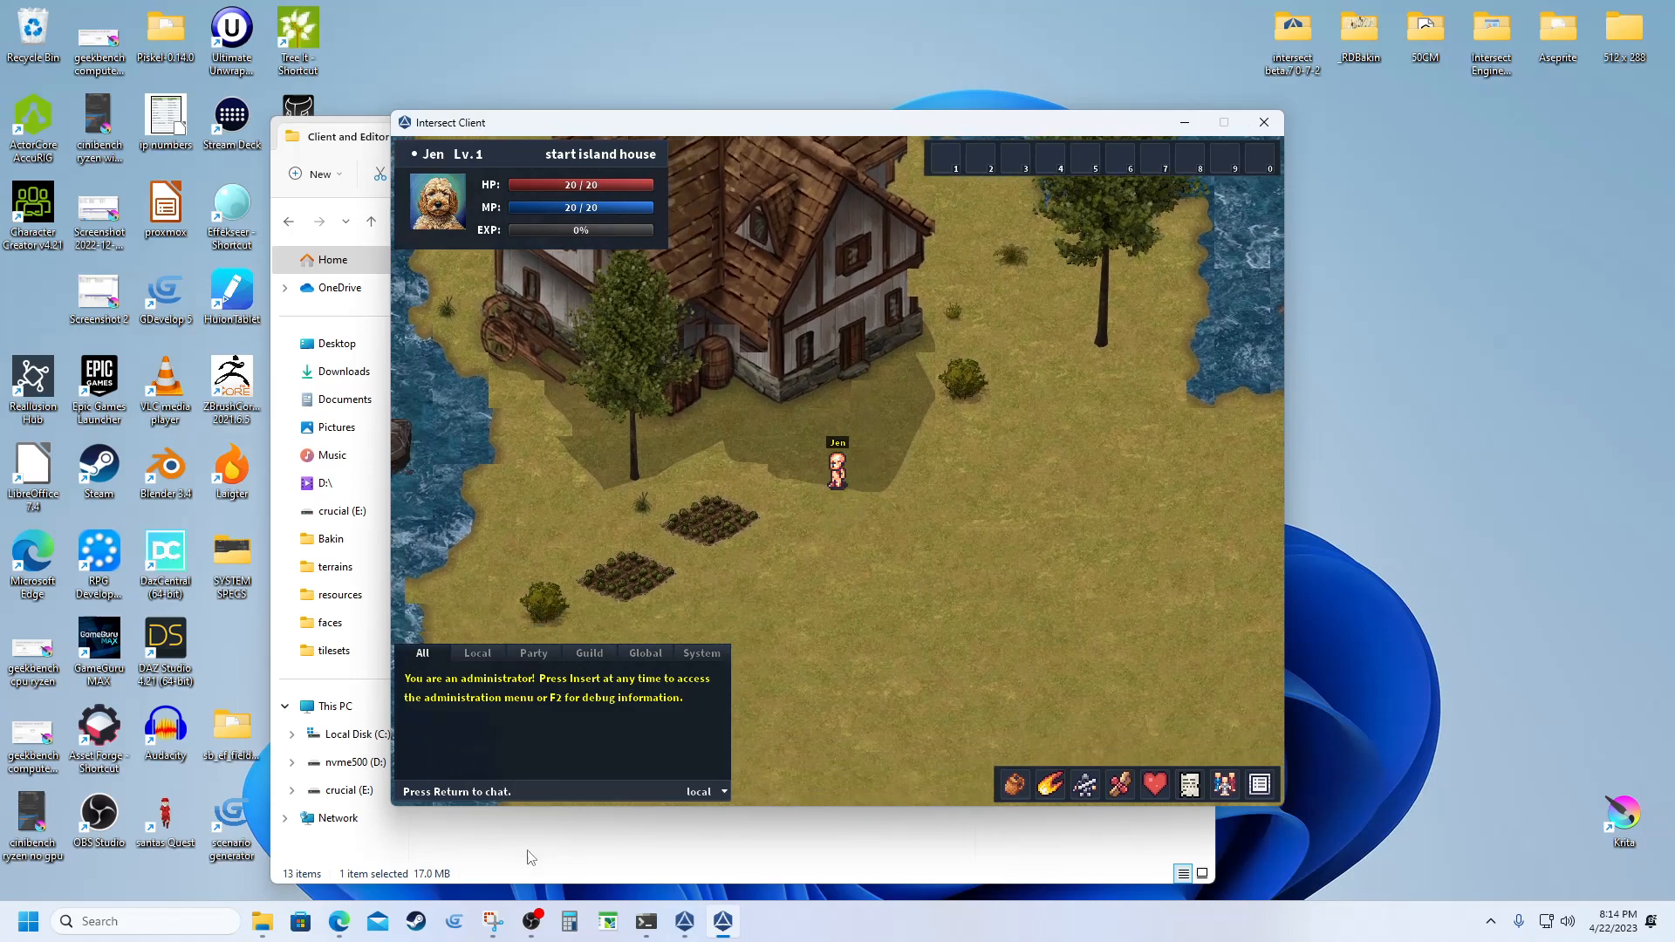
View the gridded start island tileset screenshot in Snipping Tool, then minimize its window
{"action": "left_click", "coordinate": [491, 930]}
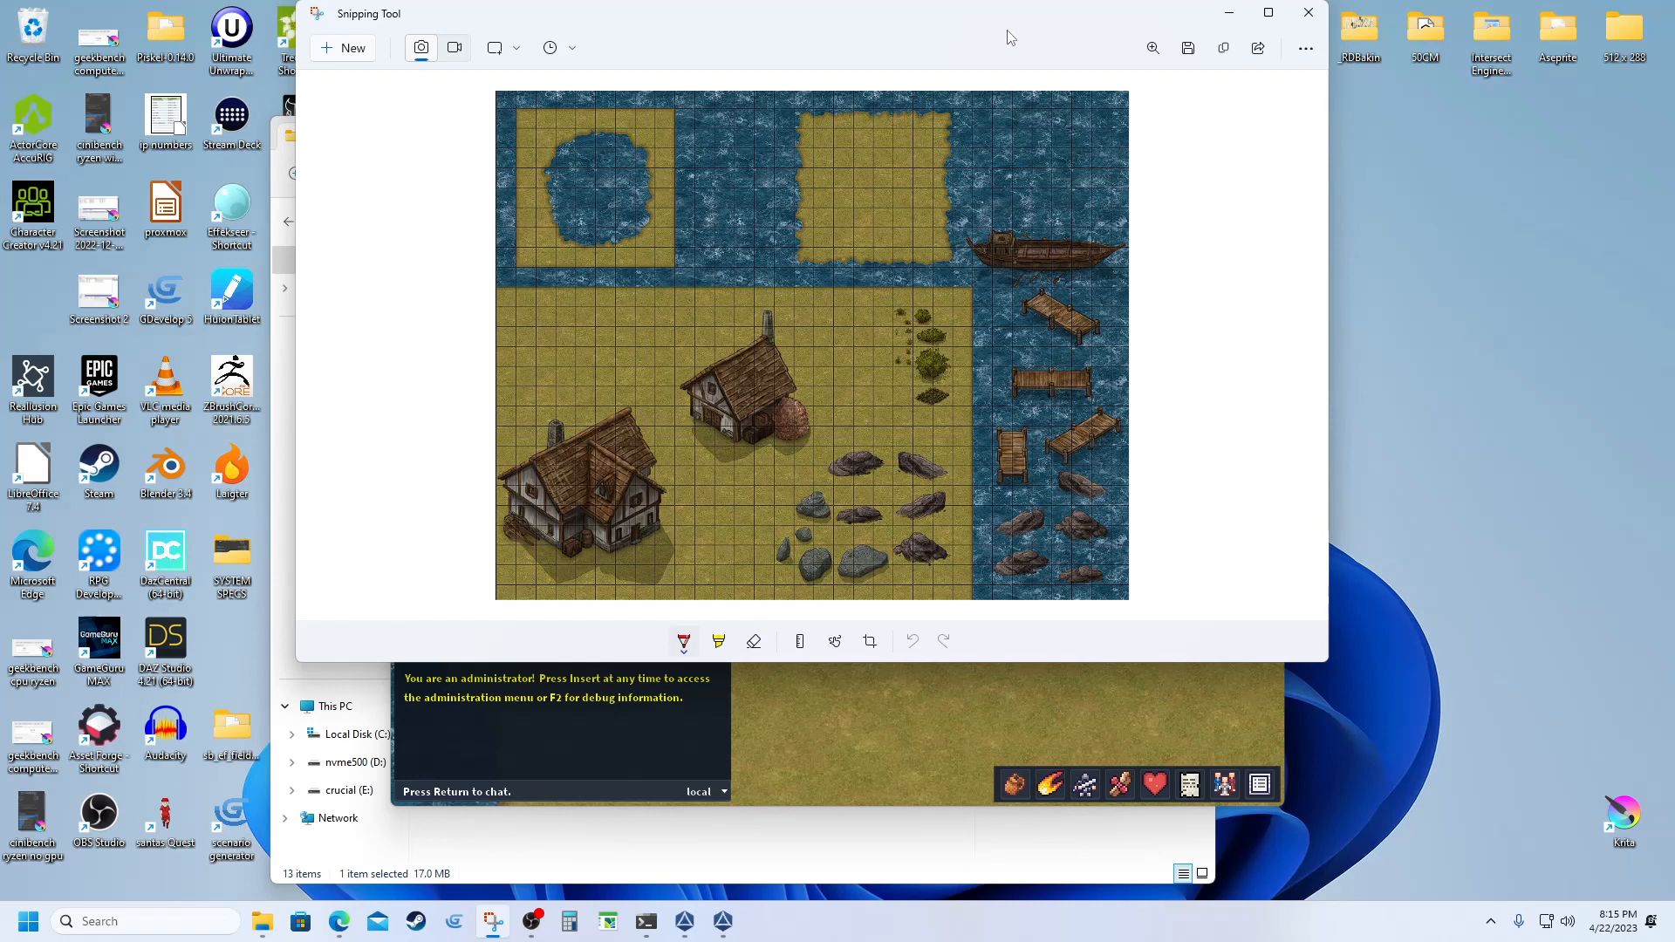
{"action": "left_click", "coordinate": [1229, 13]}
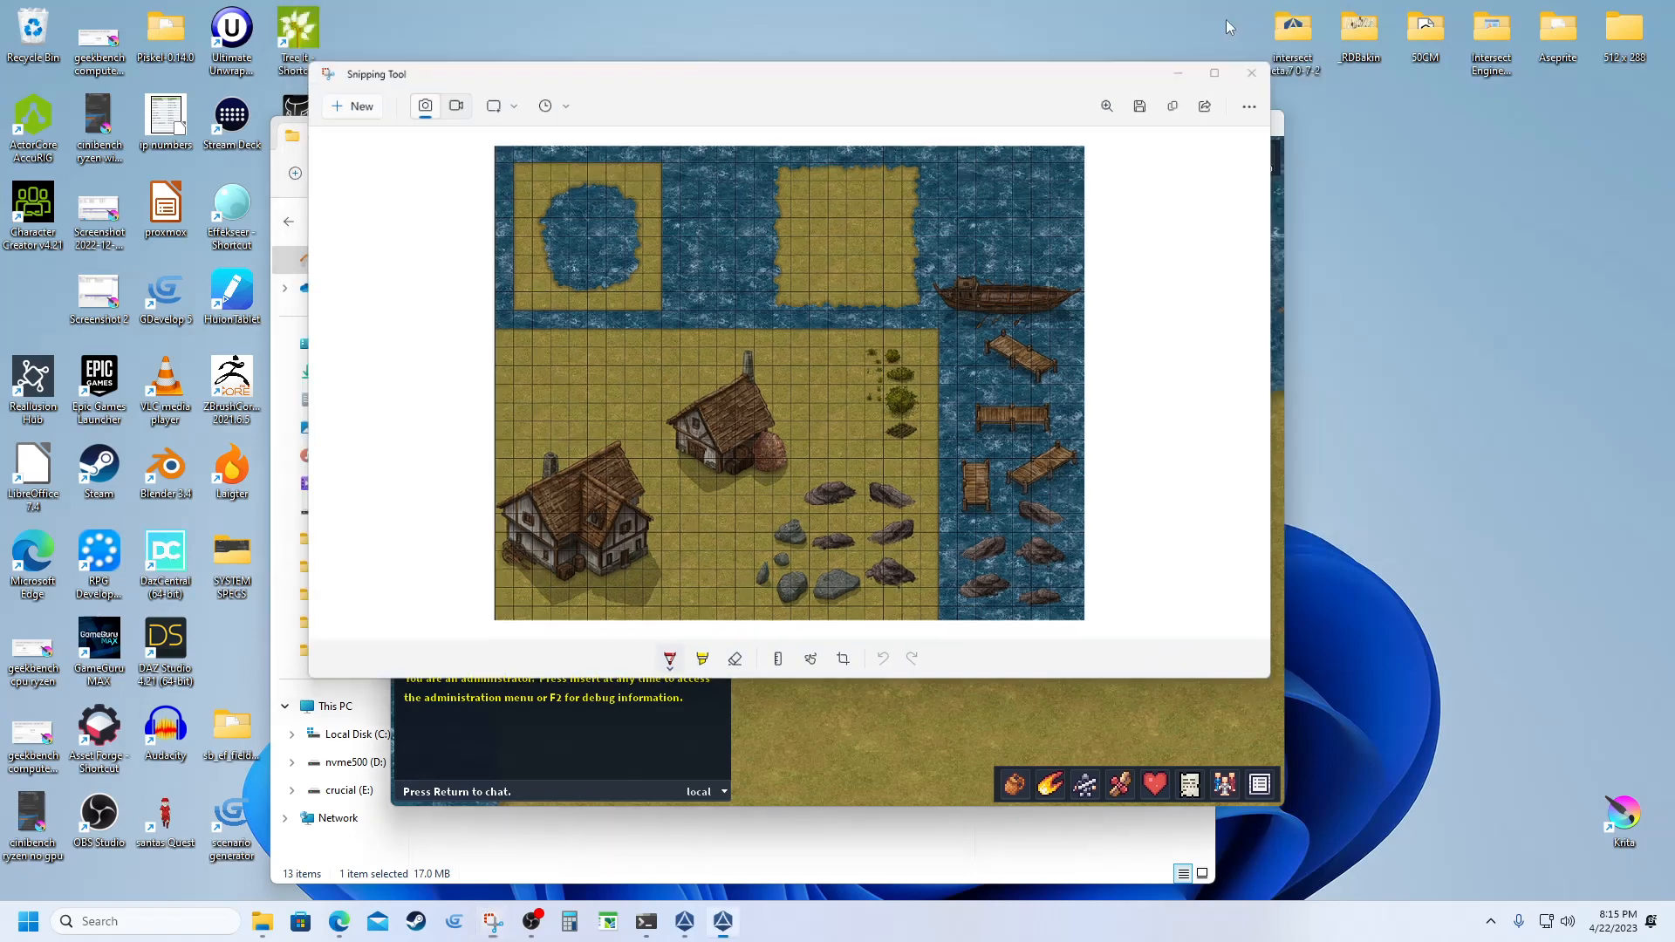
Walk the character down the yard, then view the joined start island maps in Intersect Editor's map grid and minimize the editor
{"action": "key", "text": "Down"}
{"action": "key", "text": "Down"}
{"action": "key", "text": "Down"}
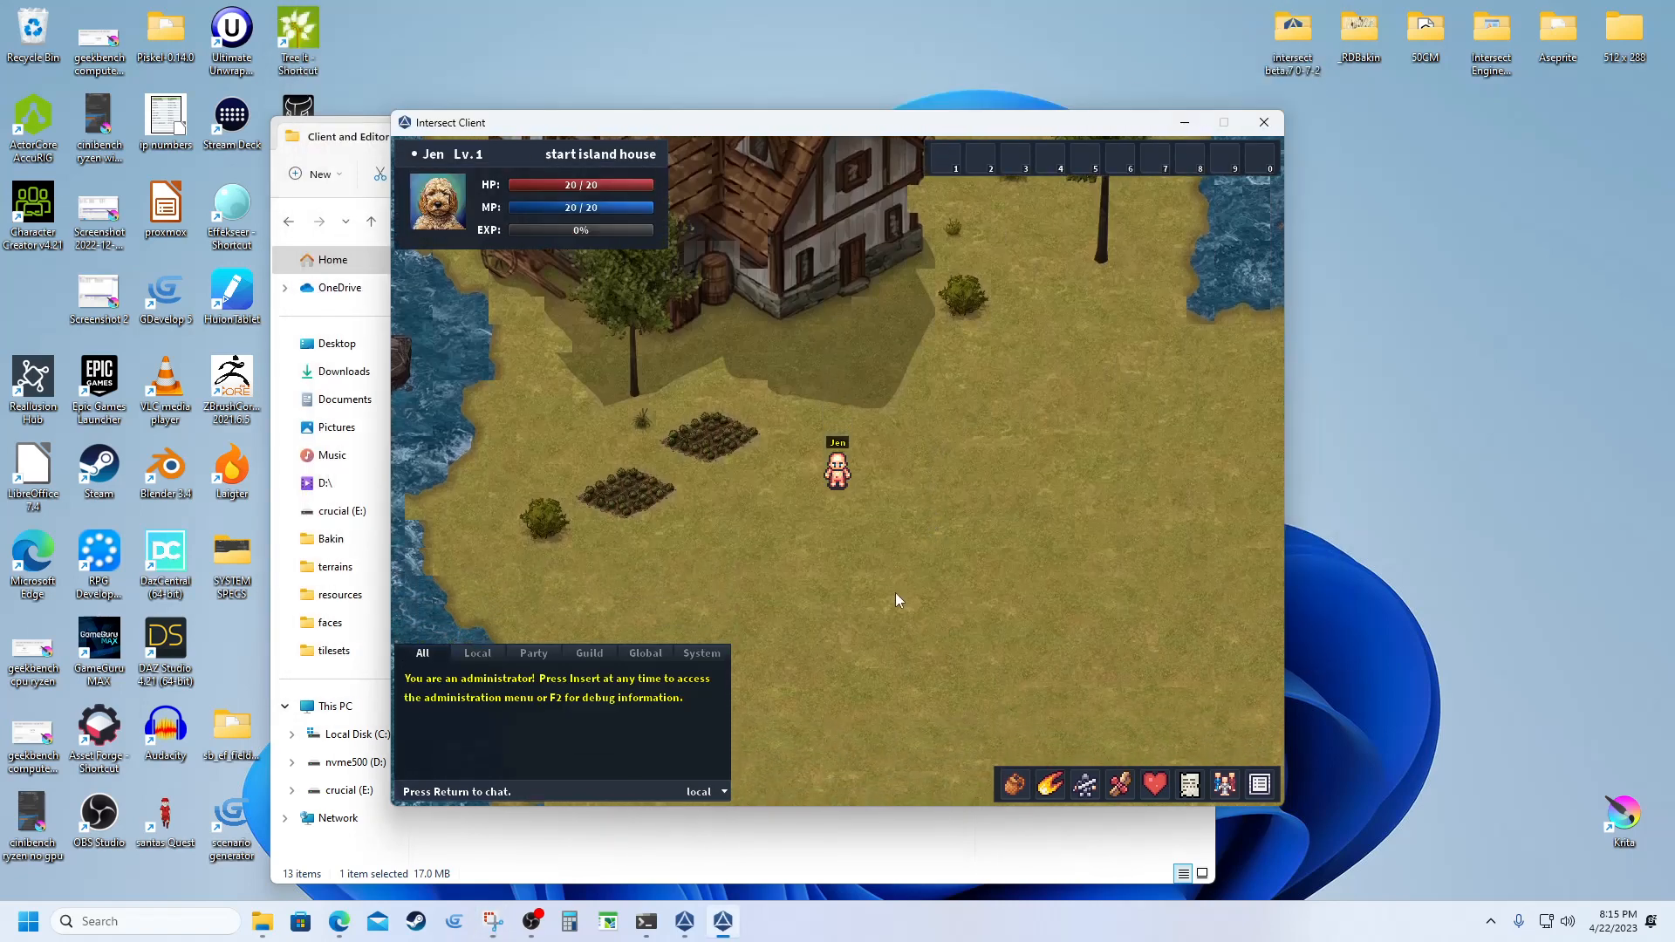
{"action": "left_click", "coordinate": [684, 927]}
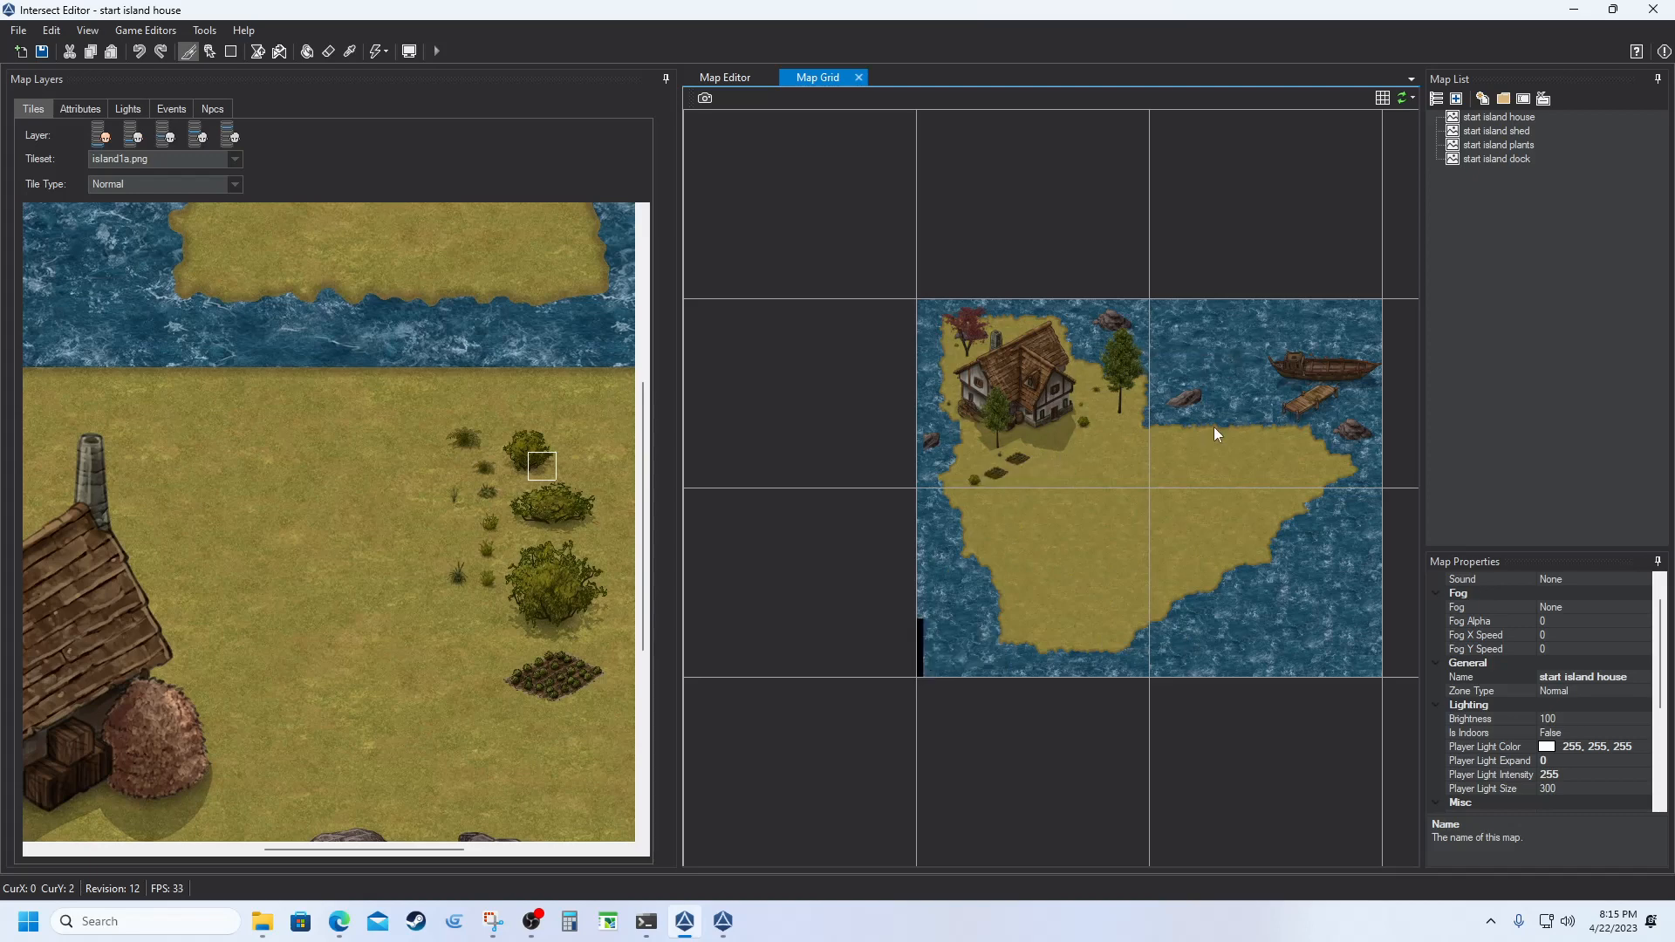
{"action": "left_click", "coordinate": [1575, 12]}
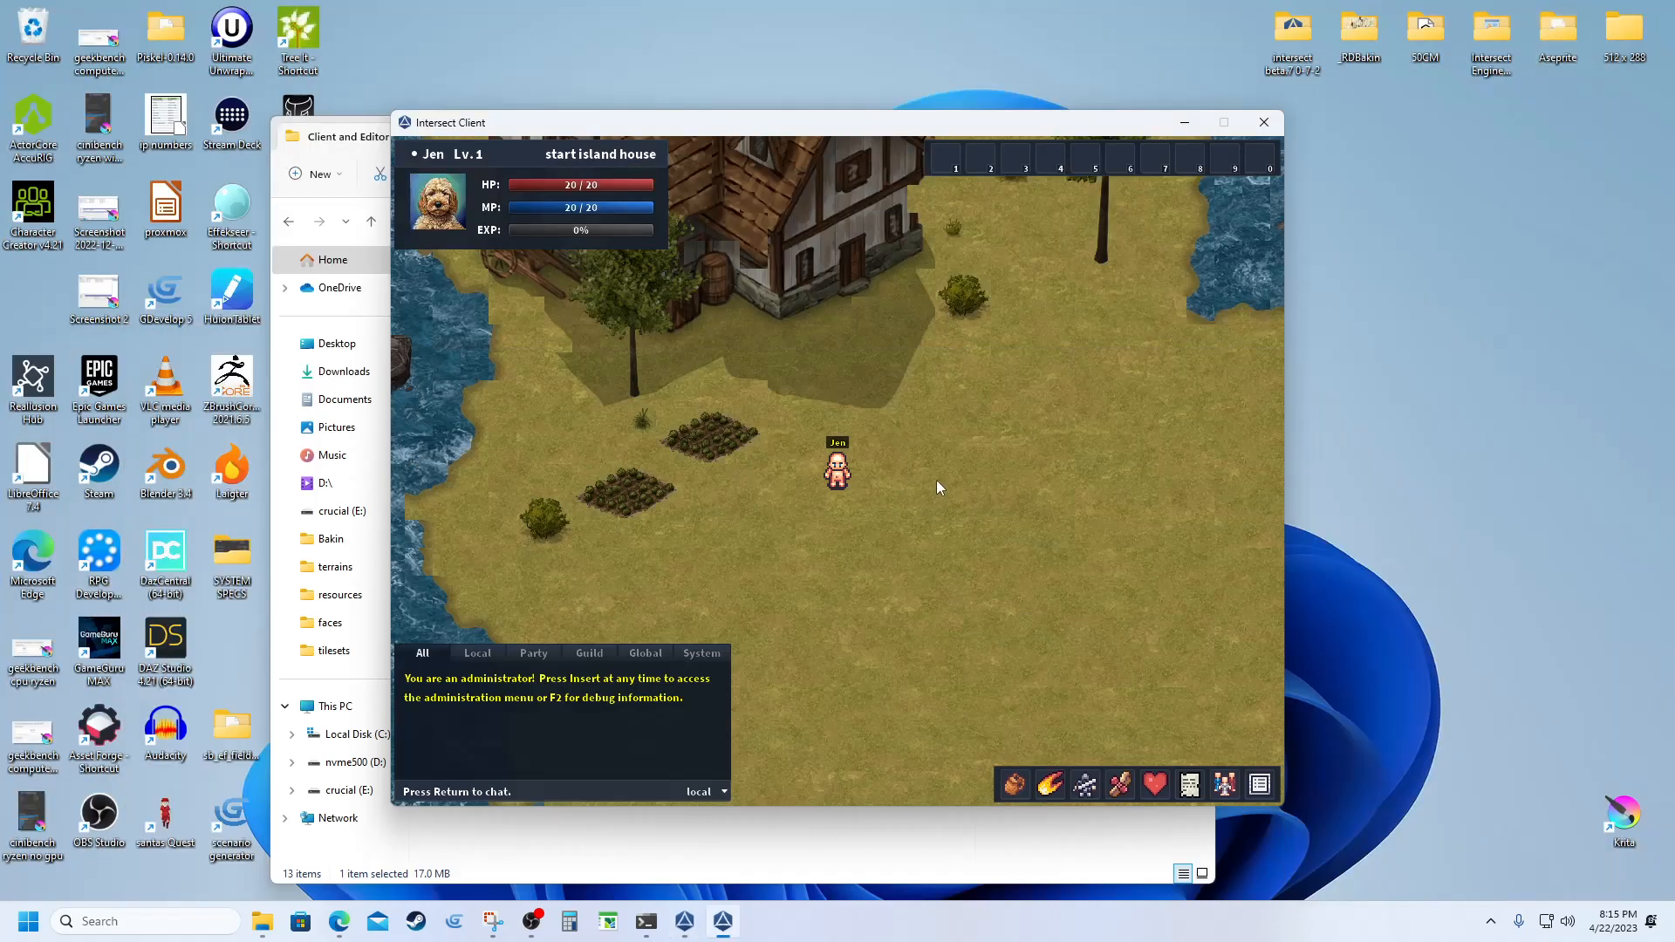
Walk the character south from the house yard through the start island shed map to the southern shoreline to check its edge
{"action": "key", "text": "s"}
{"action": "key", "text": "a"}
{"action": "key", "text": "s"}
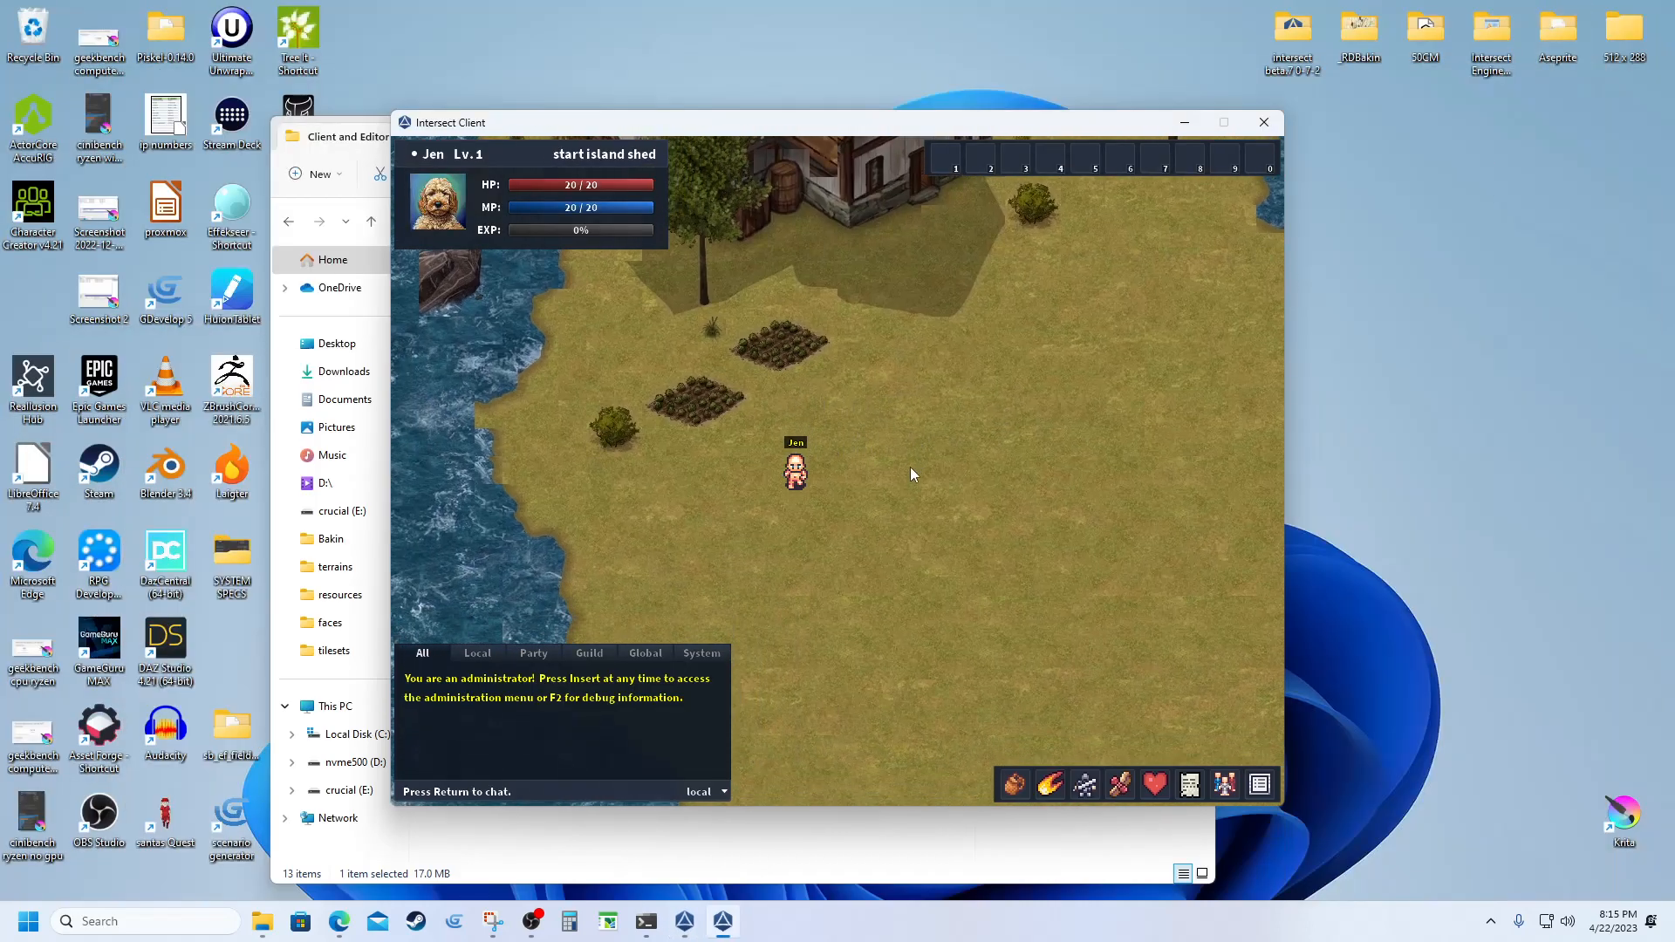
{"action": "key", "text": "s"}
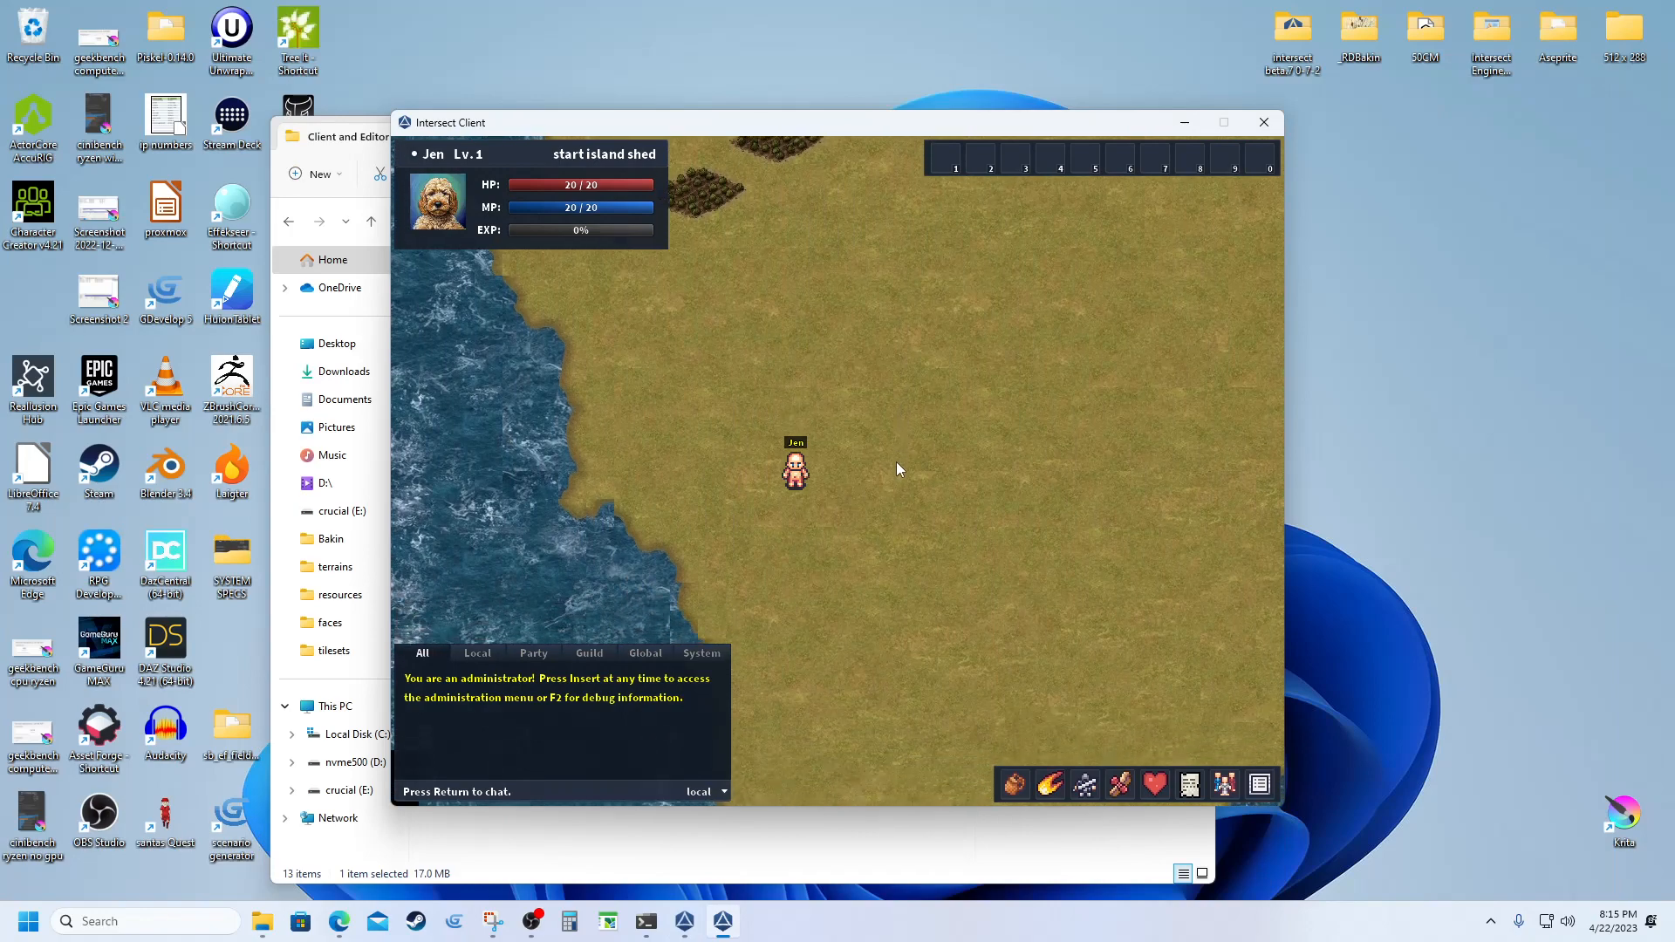
{"action": "key", "text": "s"}
{"action": "key", "text": "d"}
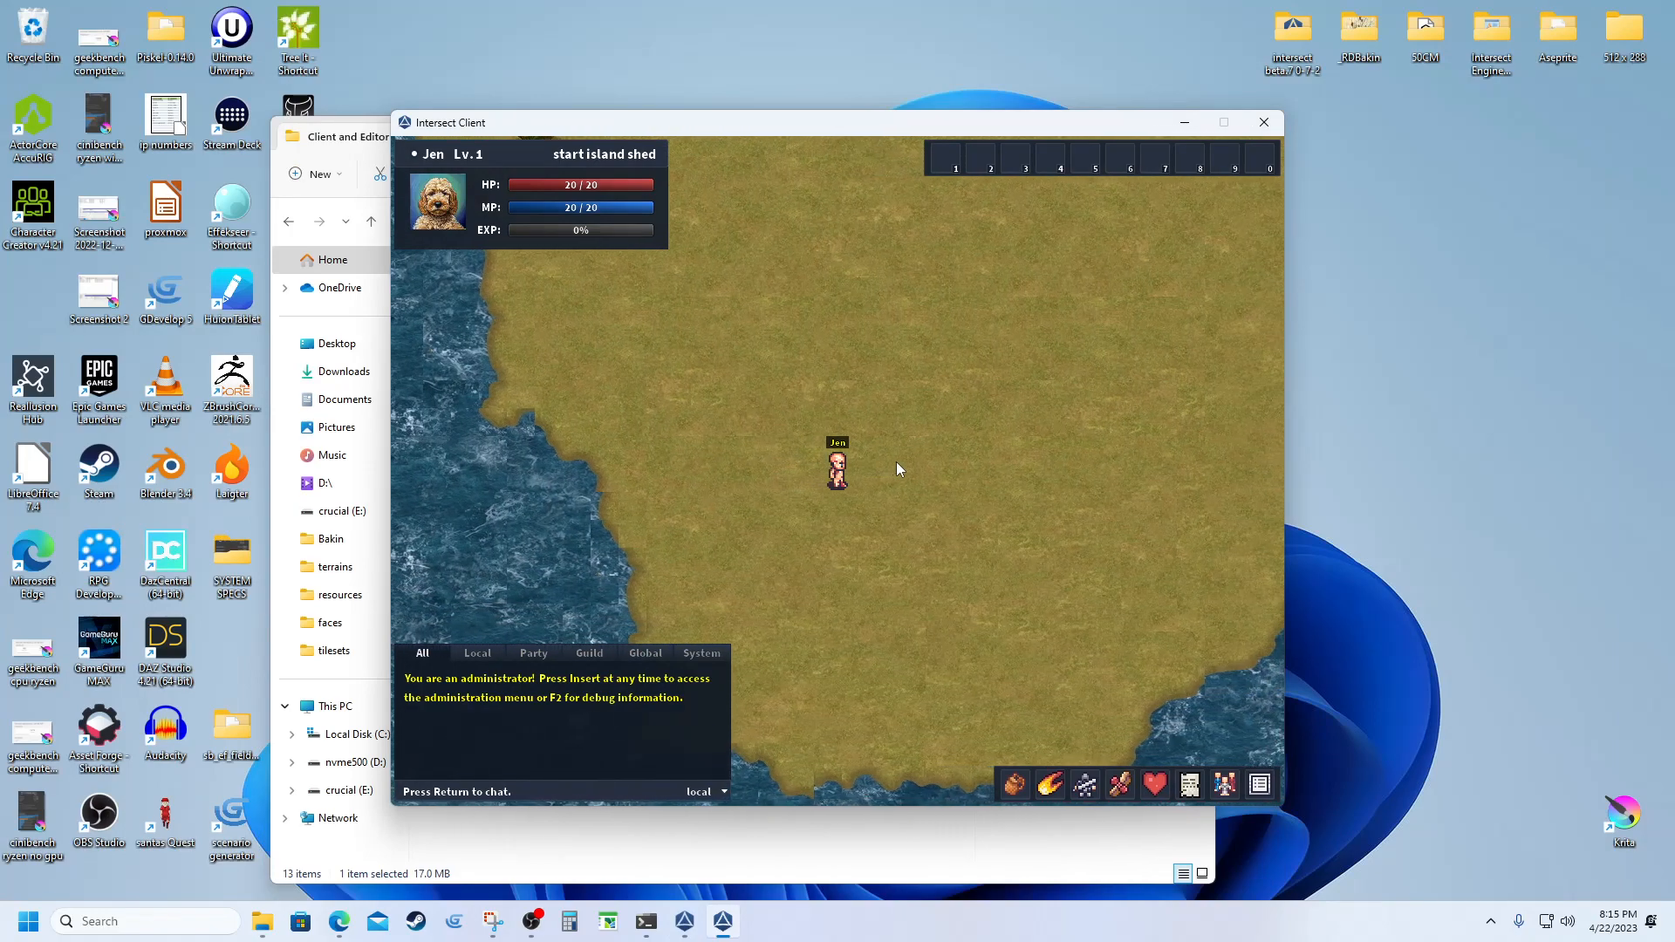
{"action": "key", "text": "d"}
{"action": "key", "text": "s"}
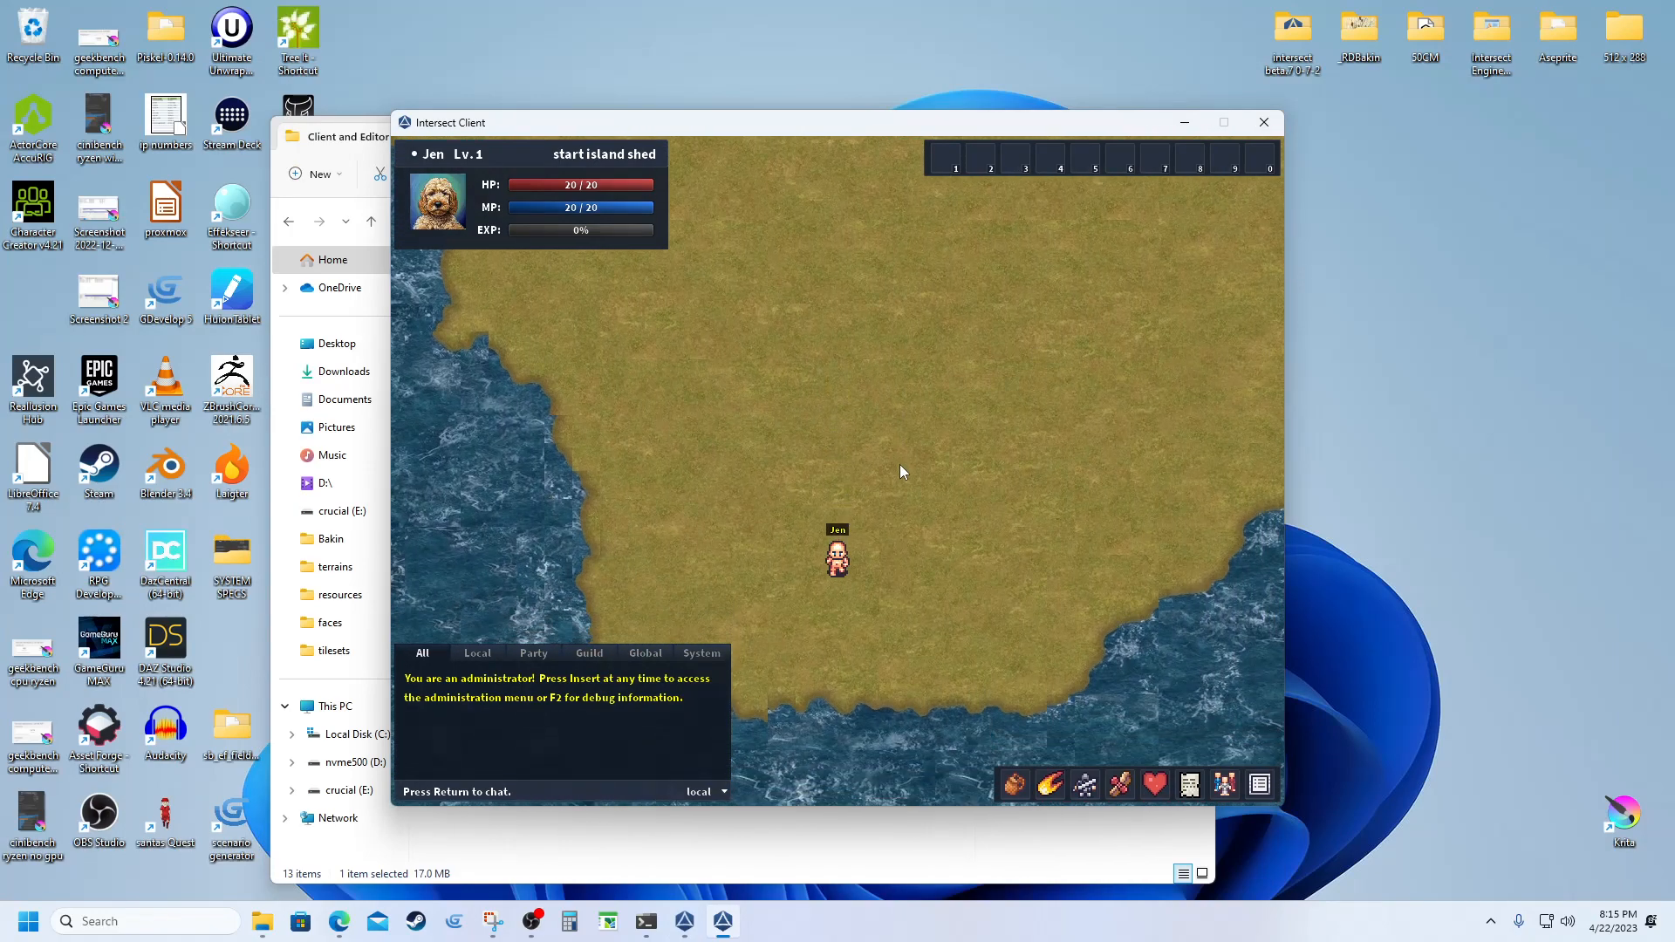
{"action": "key", "text": "s"}
{"action": "left_click", "coordinate": [826, 701]}
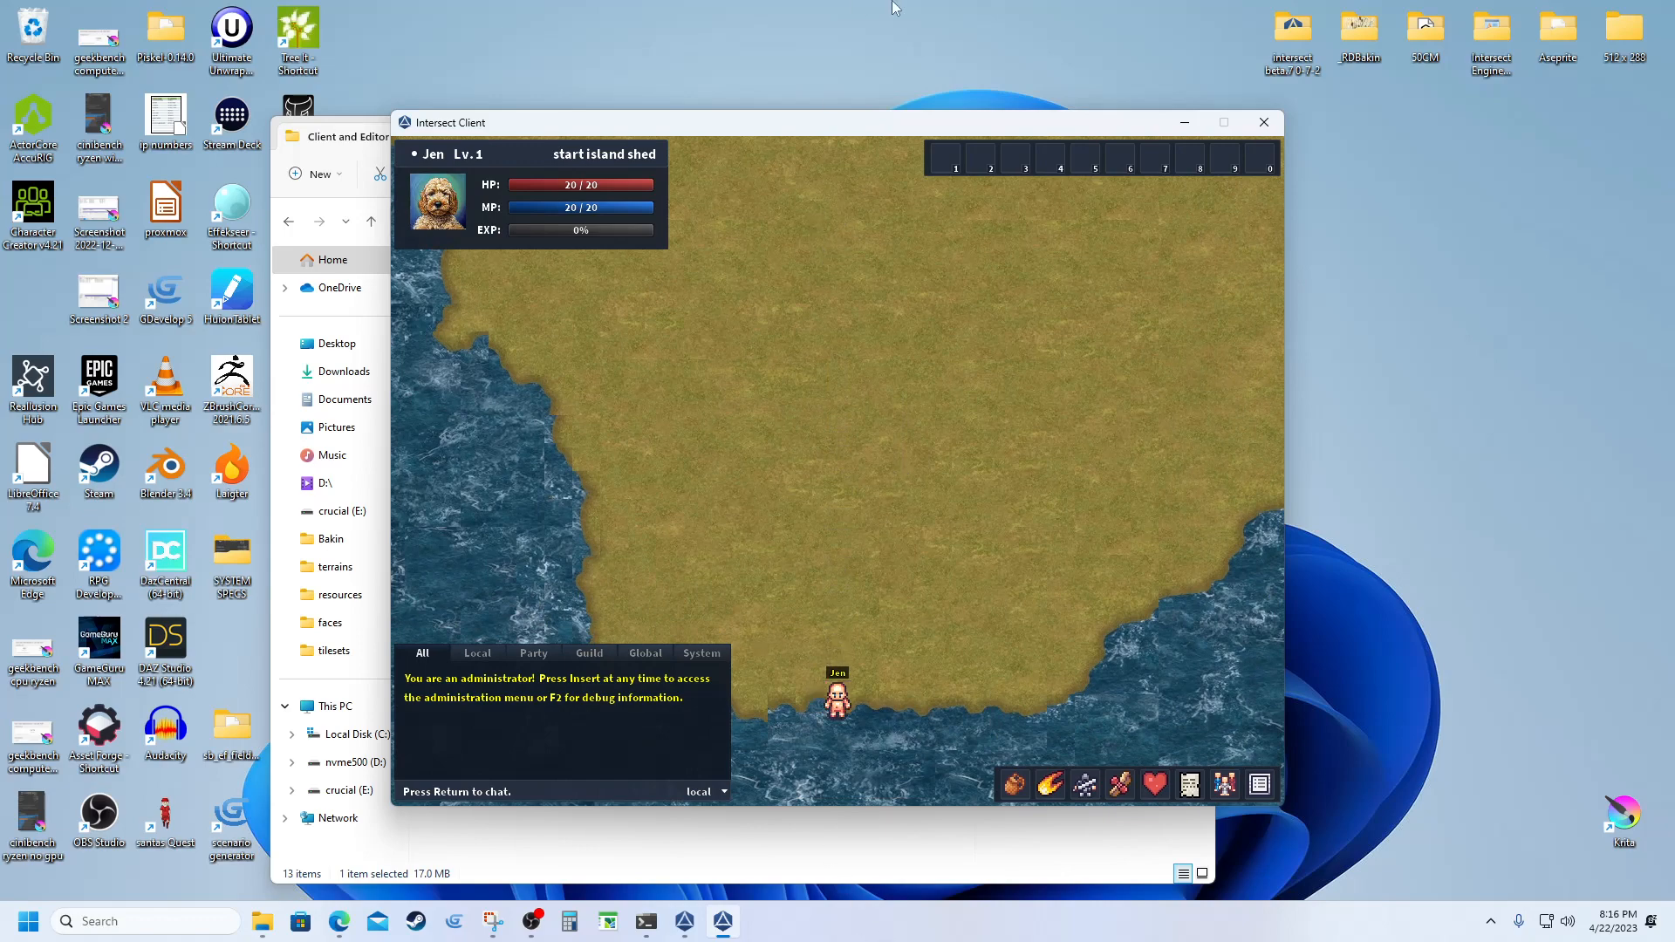
{"action": "key", "text": "s"}
Walk the character north from the southern shore across the grass to the house's front door
{"action": "key", "text": "w"}
{"action": "key", "text": "w"}
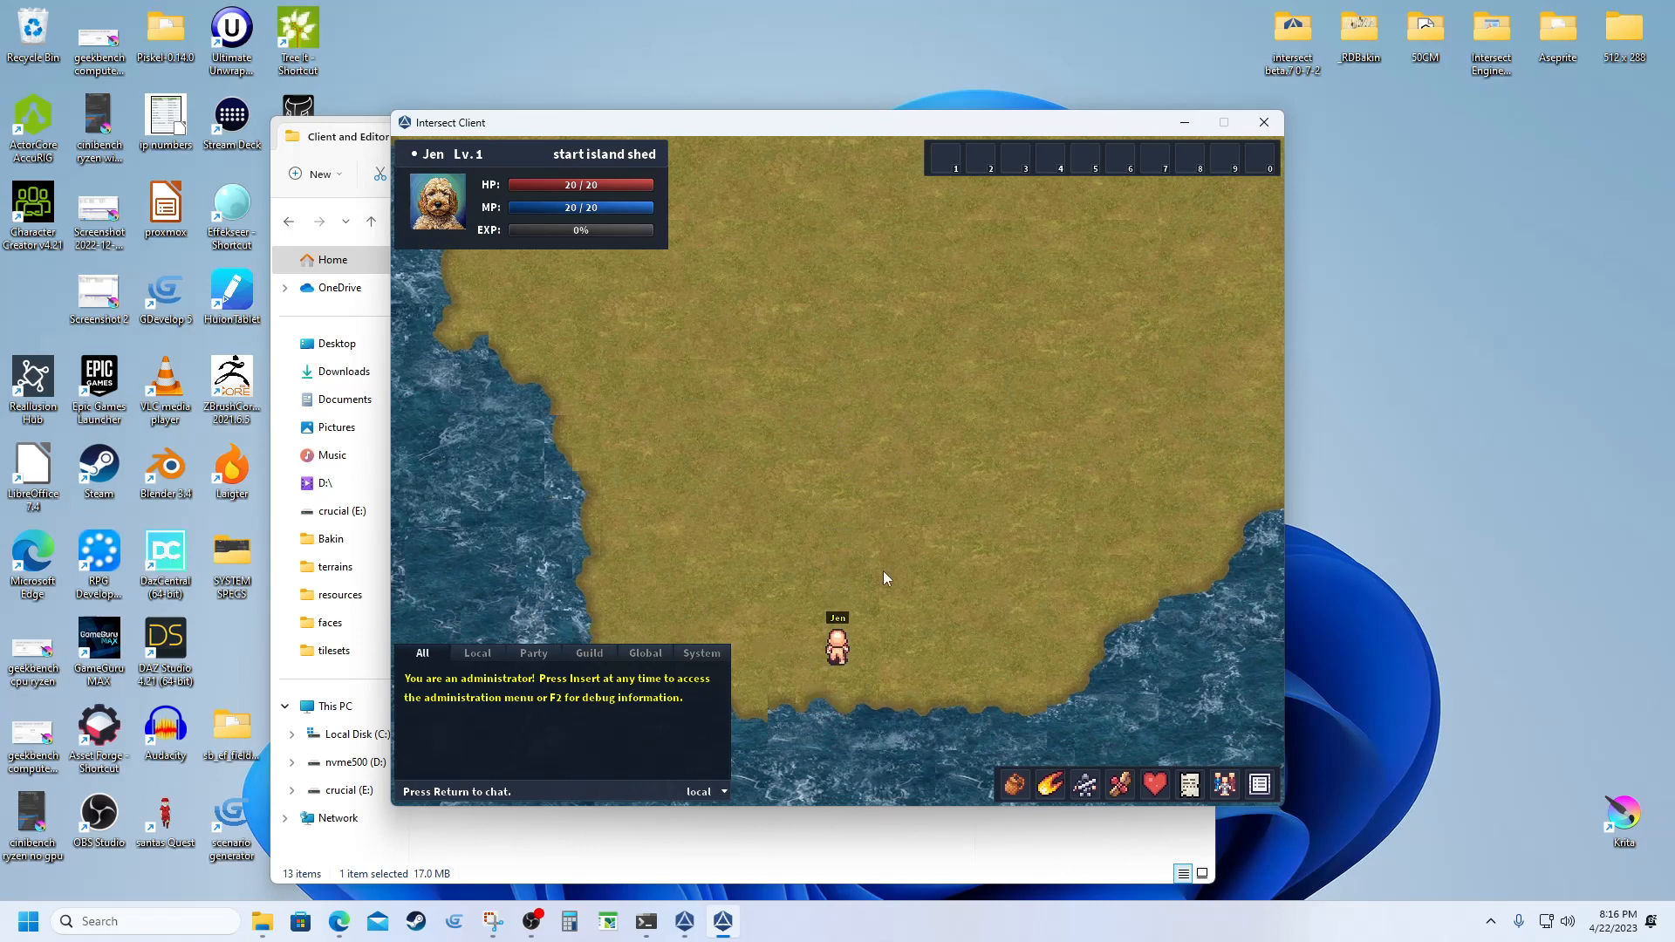
{"action": "key", "text": "w"}
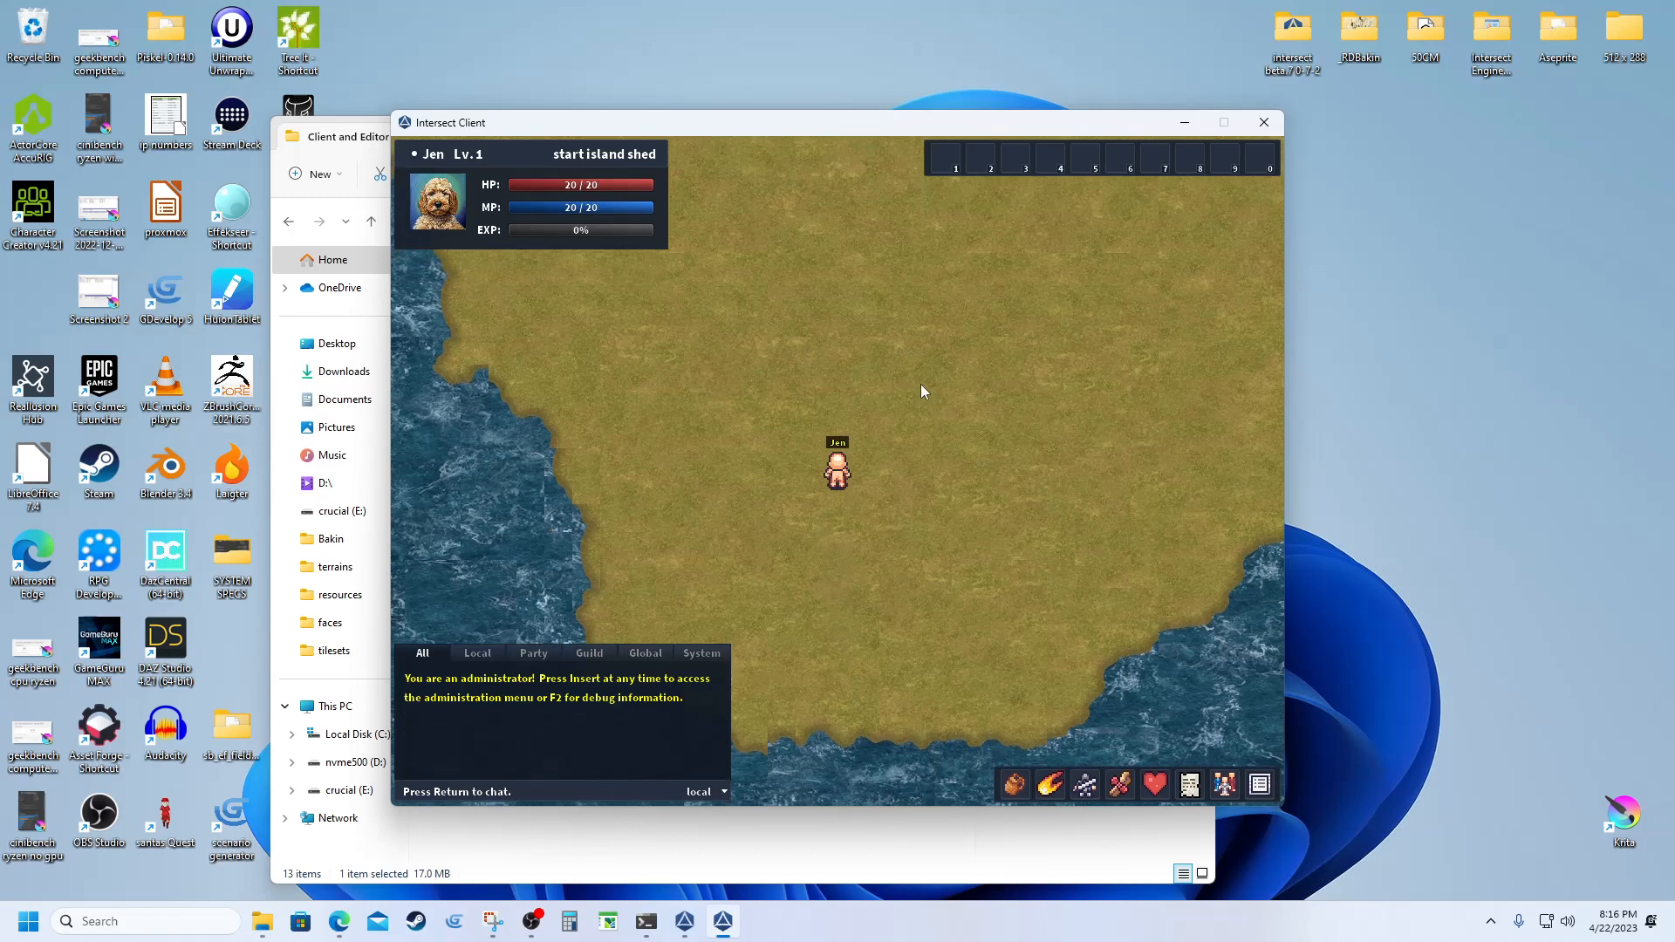
{"action": "key", "text": "w"}
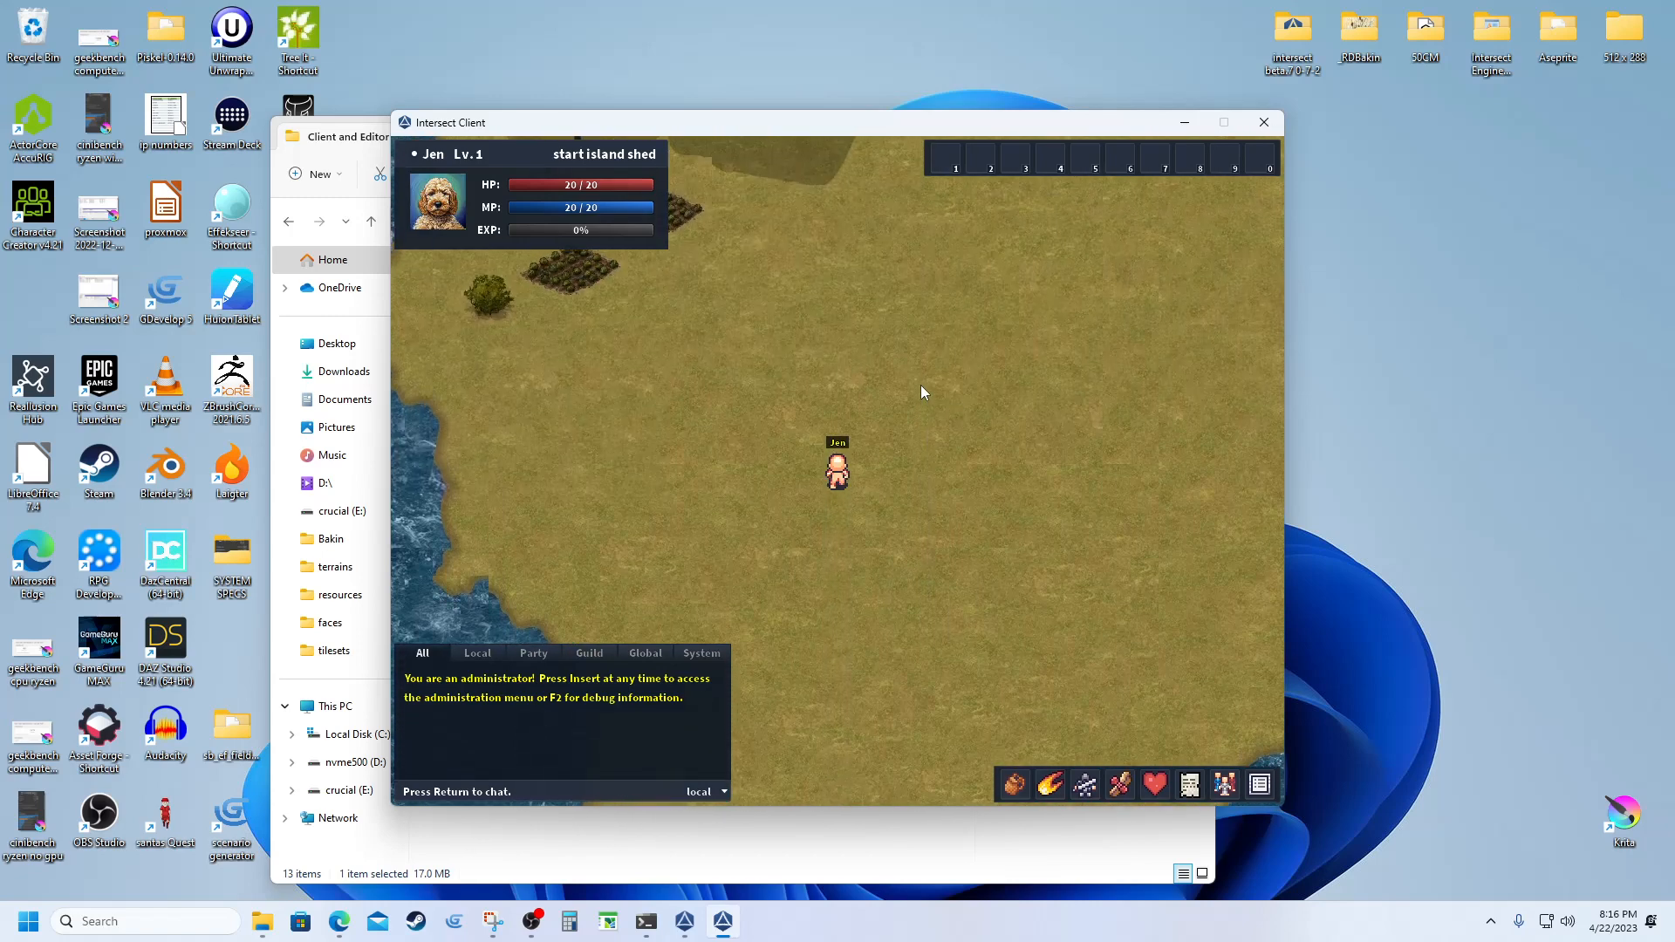
{"action": "key", "text": "w"}
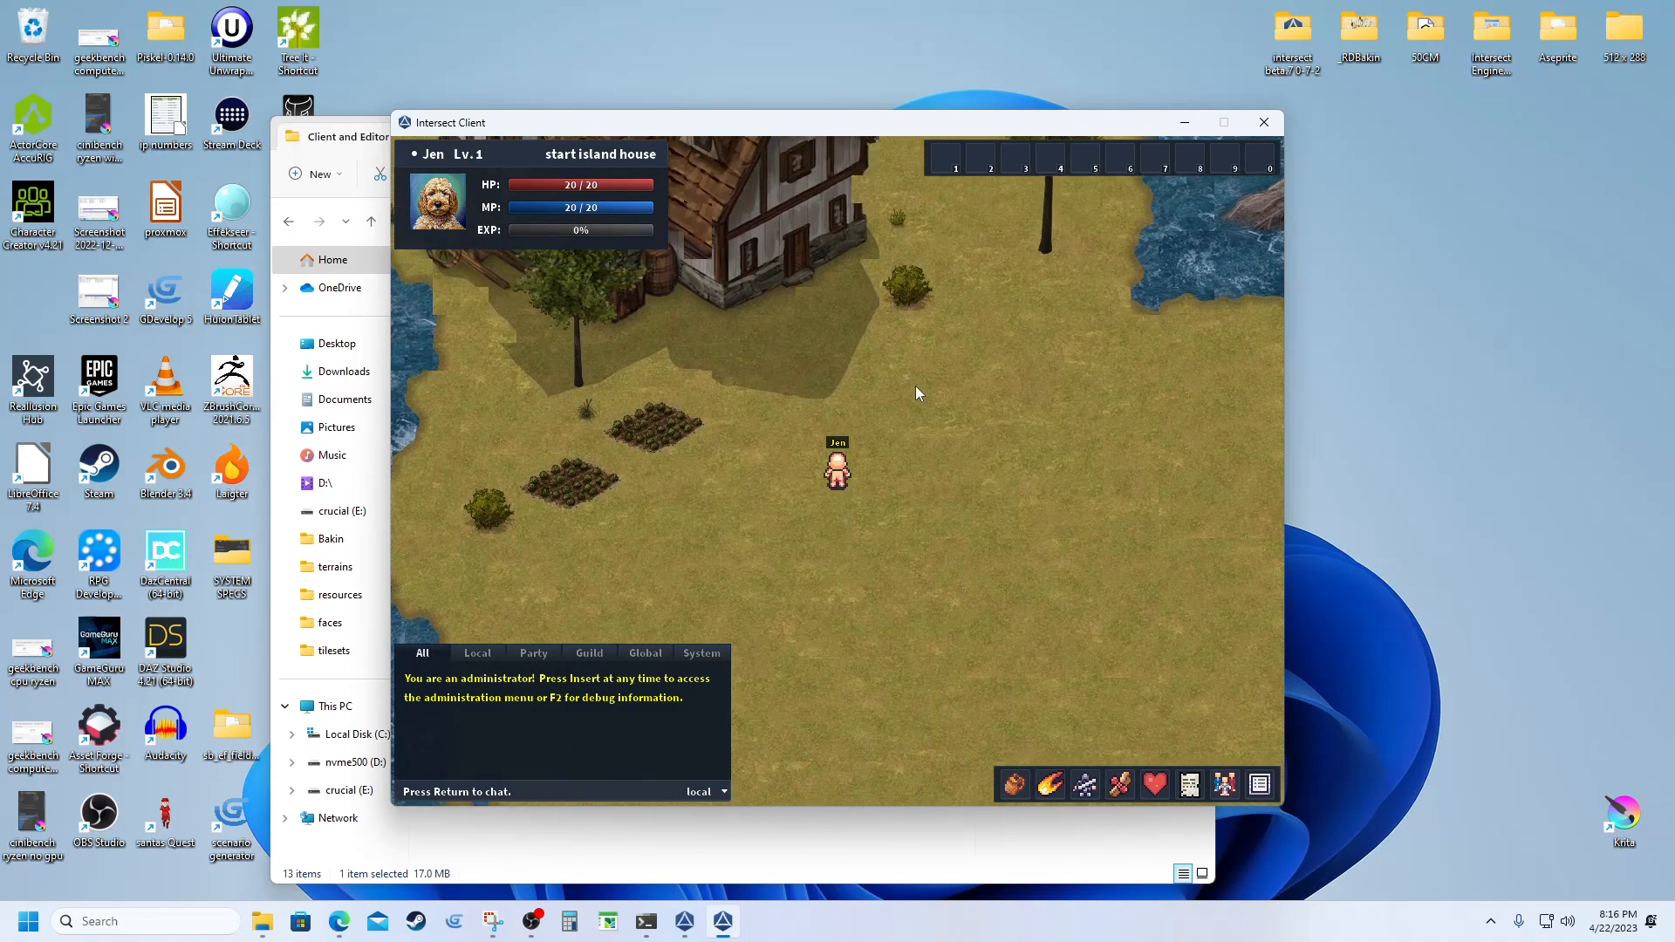
{"action": "key", "text": "w"}
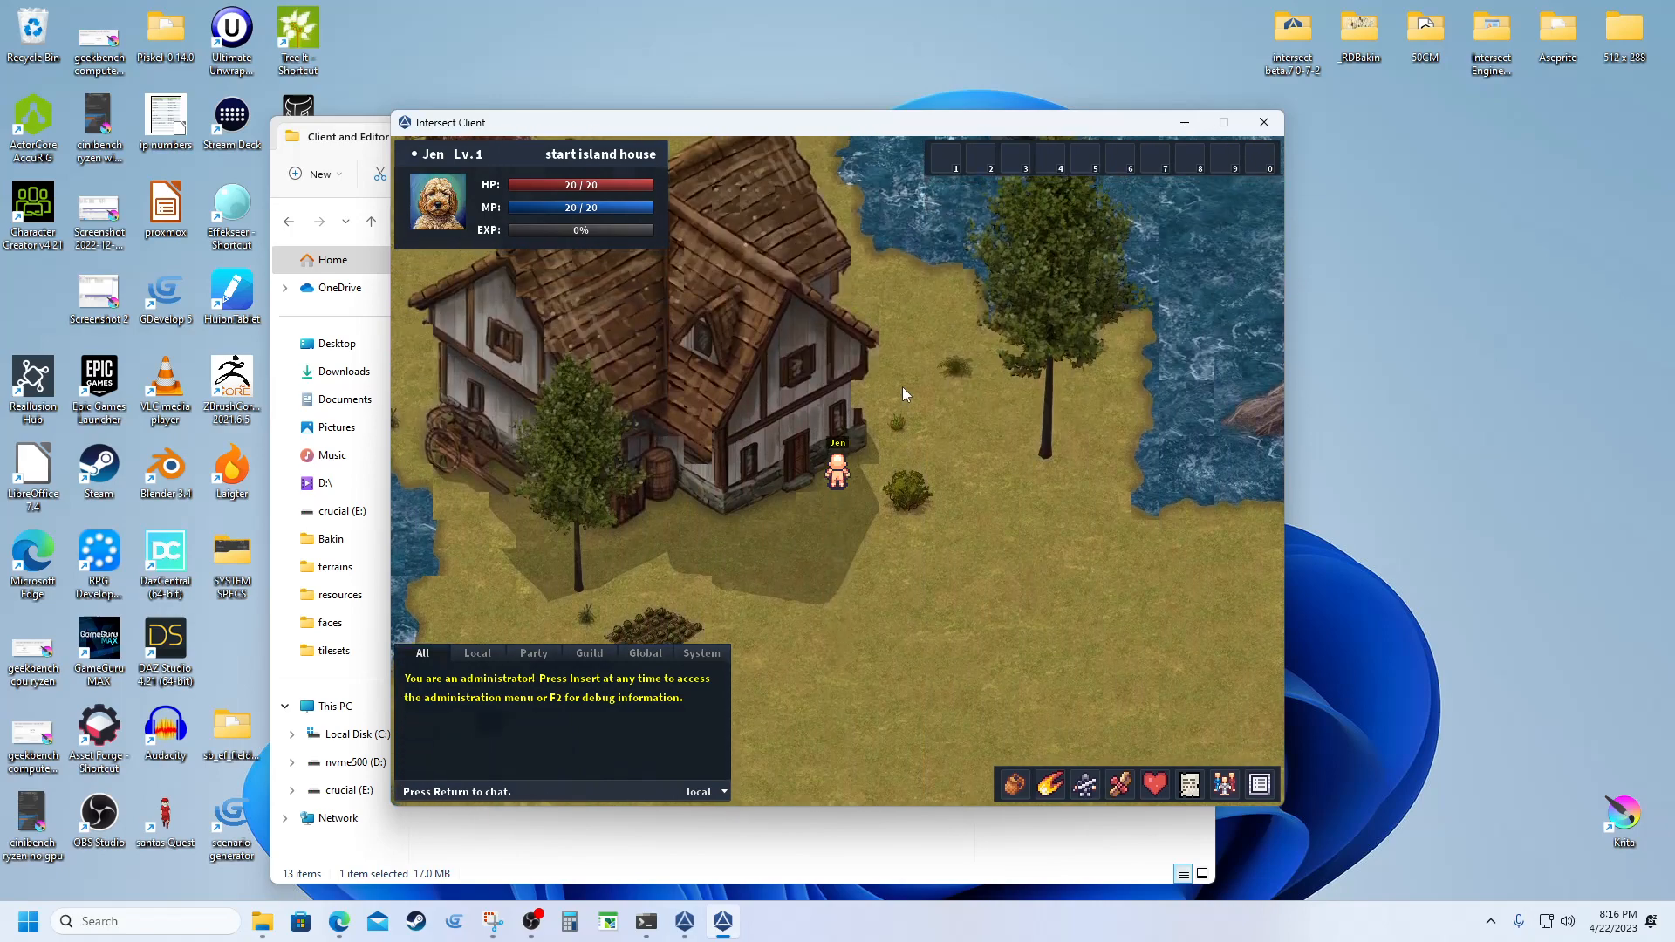
Walk the character back south into the start island shed map, then switch to Intersect Editor to view the map grid
{"action": "key", "text": "d"}
{"action": "key", "text": "s"}
{"action": "key", "text": "s"}
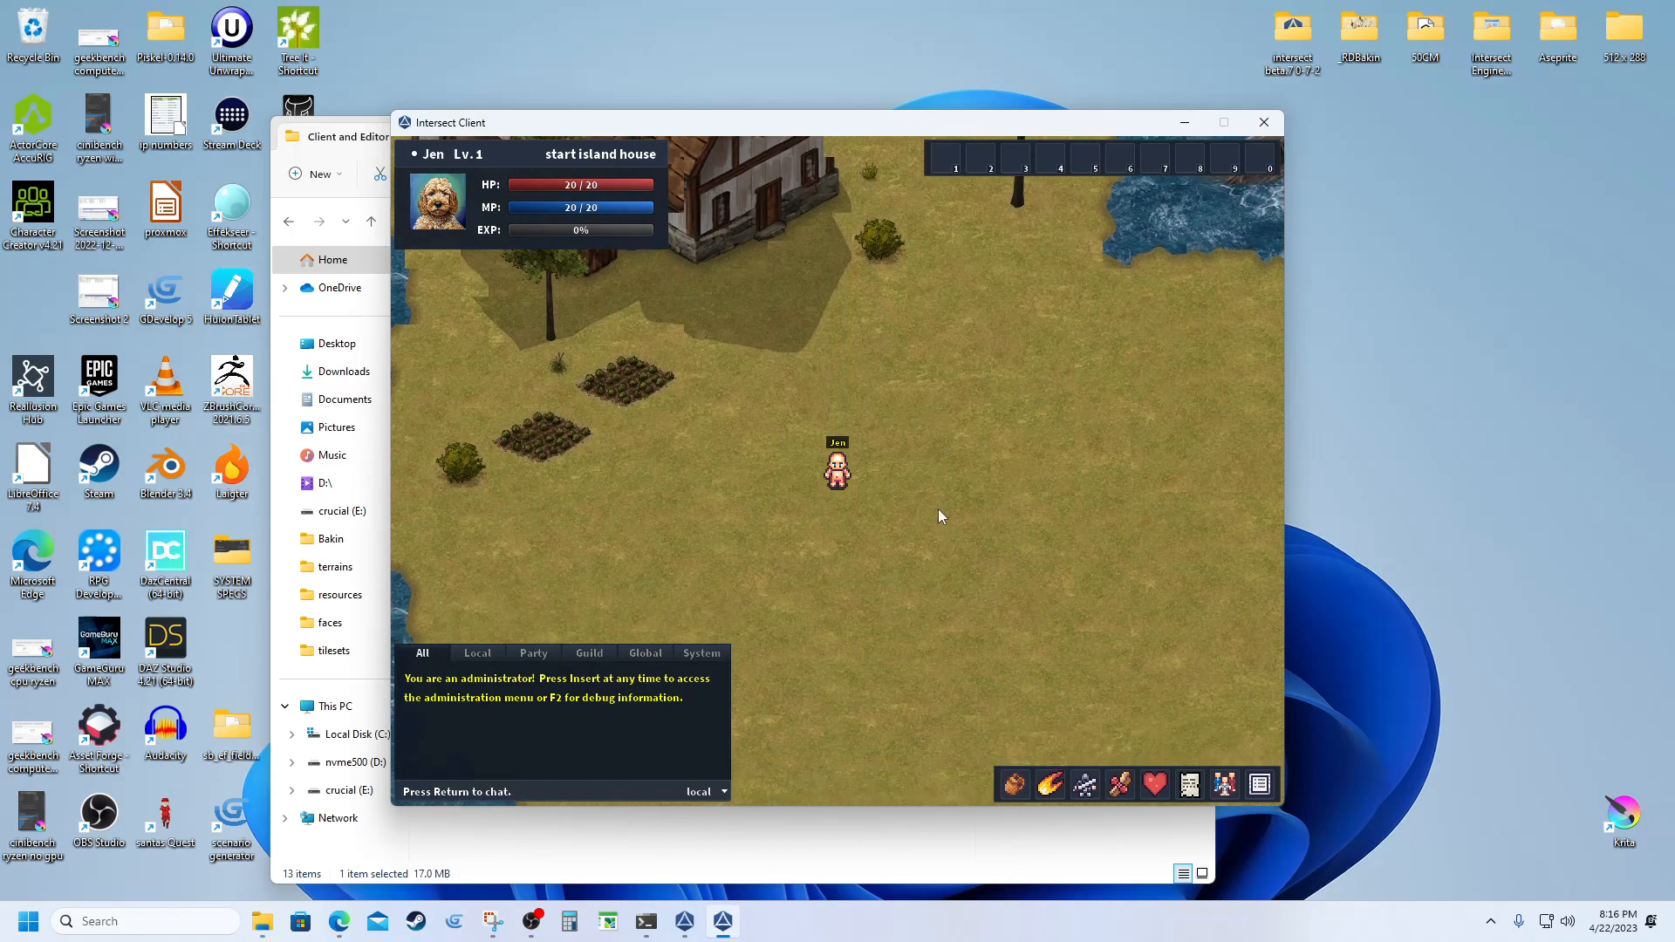
{"action": "key", "text": "s"}
{"action": "left_click", "coordinate": [685, 926]}
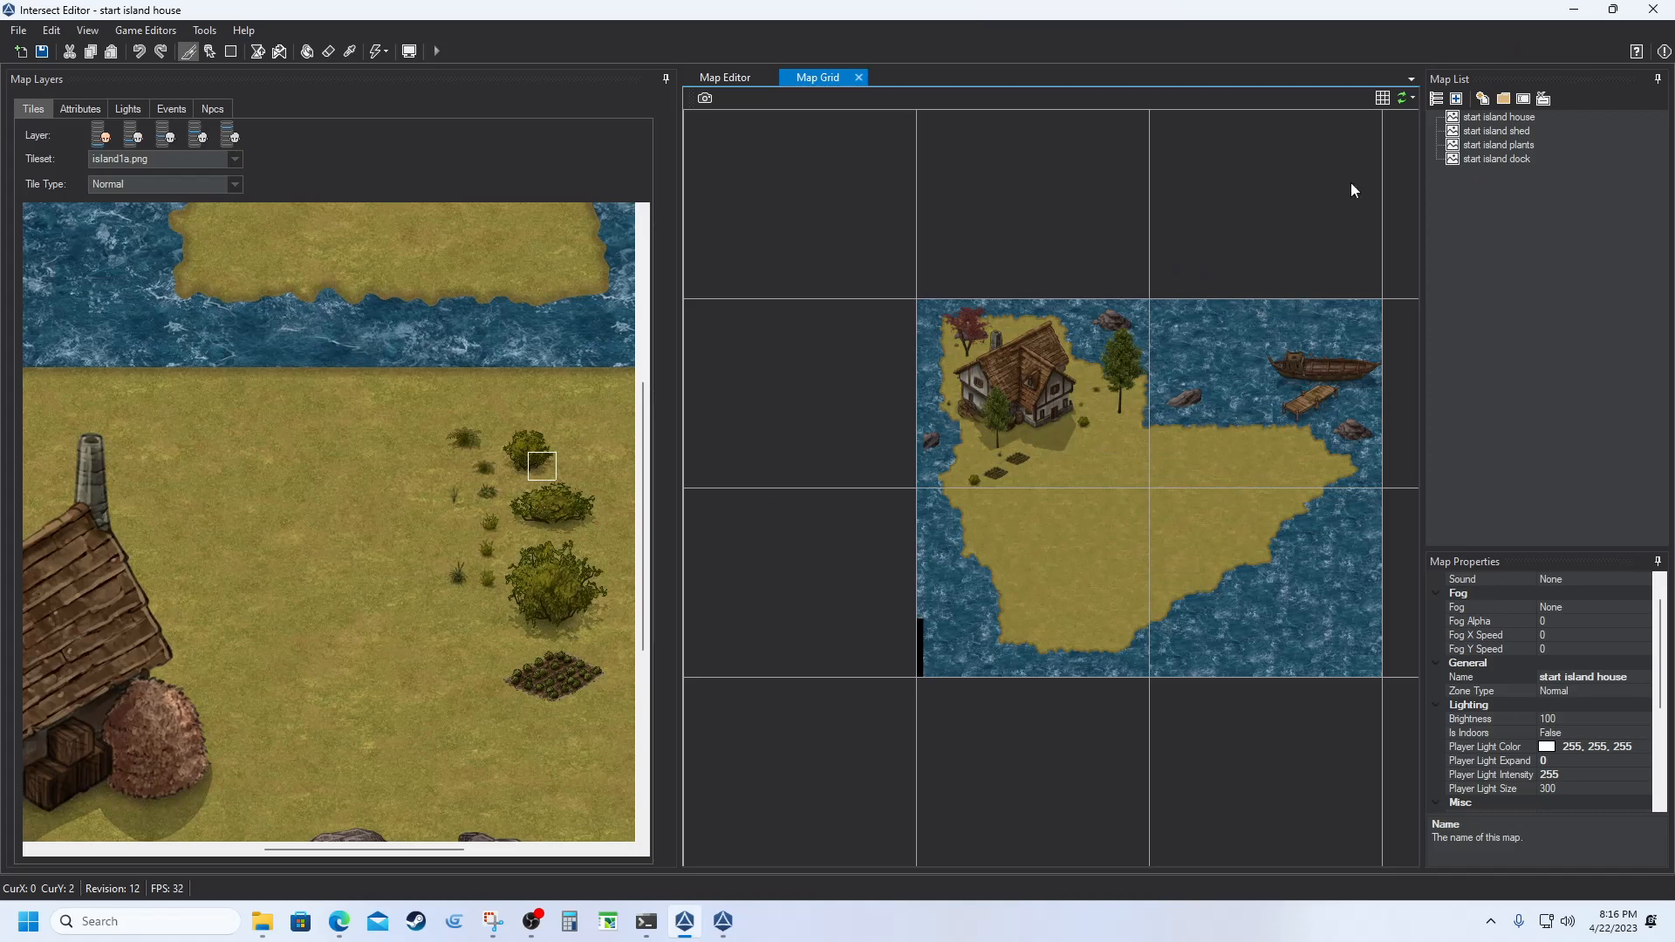
Switch back to Intersect Client and walk the character north around the bush, along the house's east corner and back into the front yard
{"action": "left_click", "coordinate": [722, 926]}
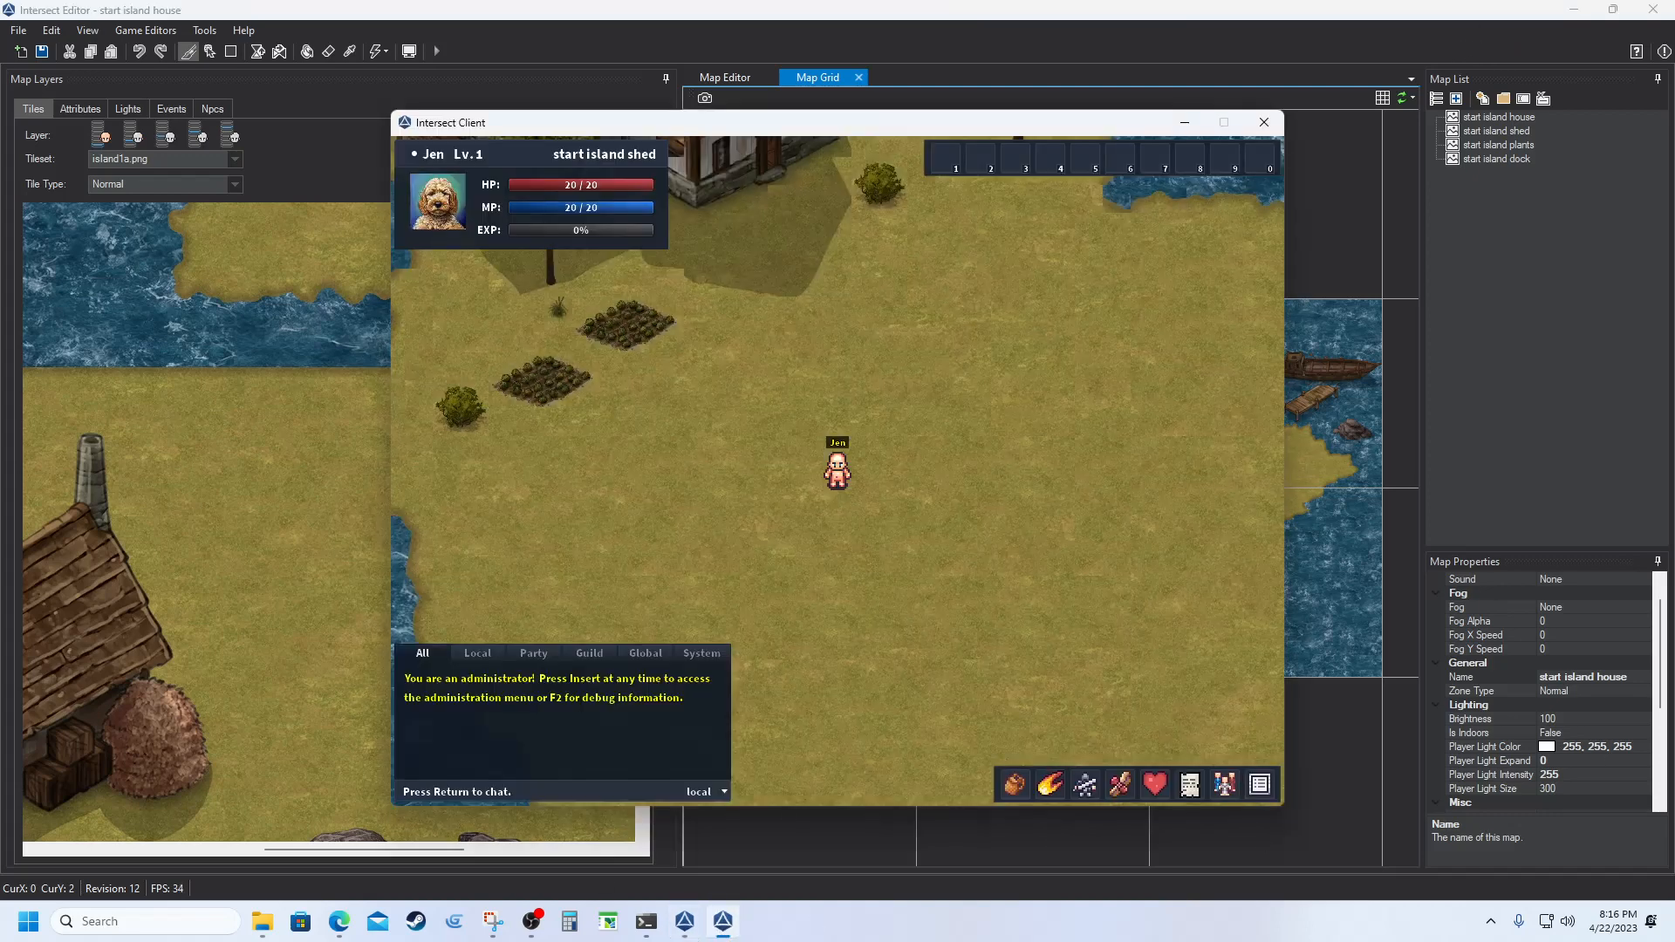
{"action": "key", "text": "w"}
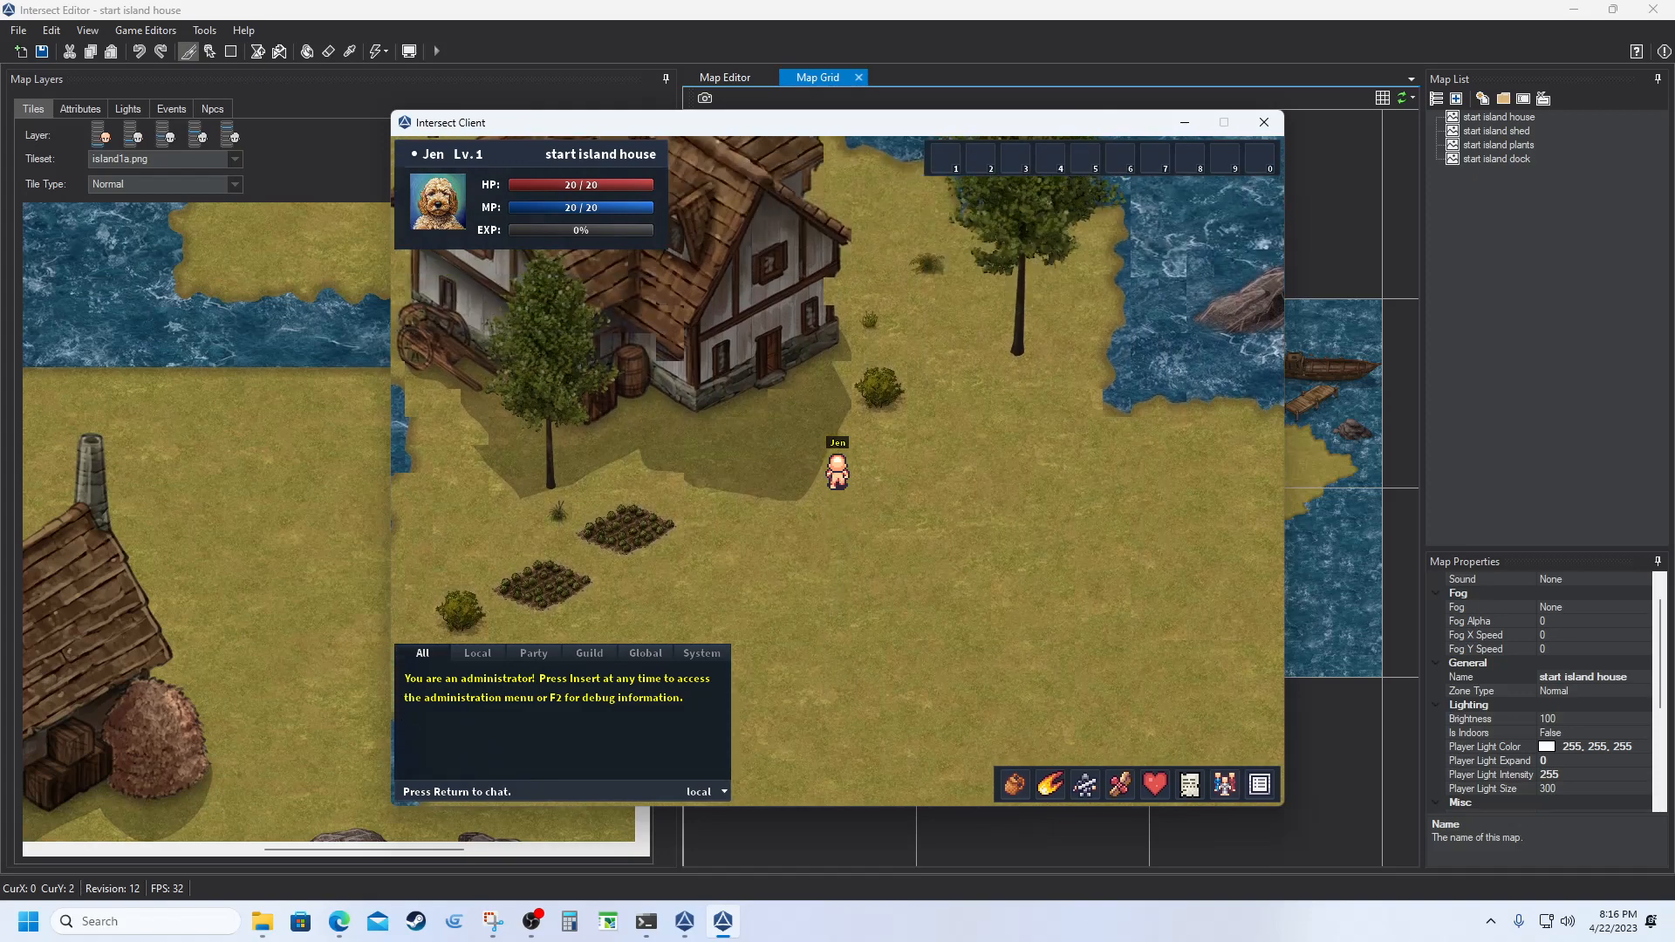
{"action": "key", "text": "d"}
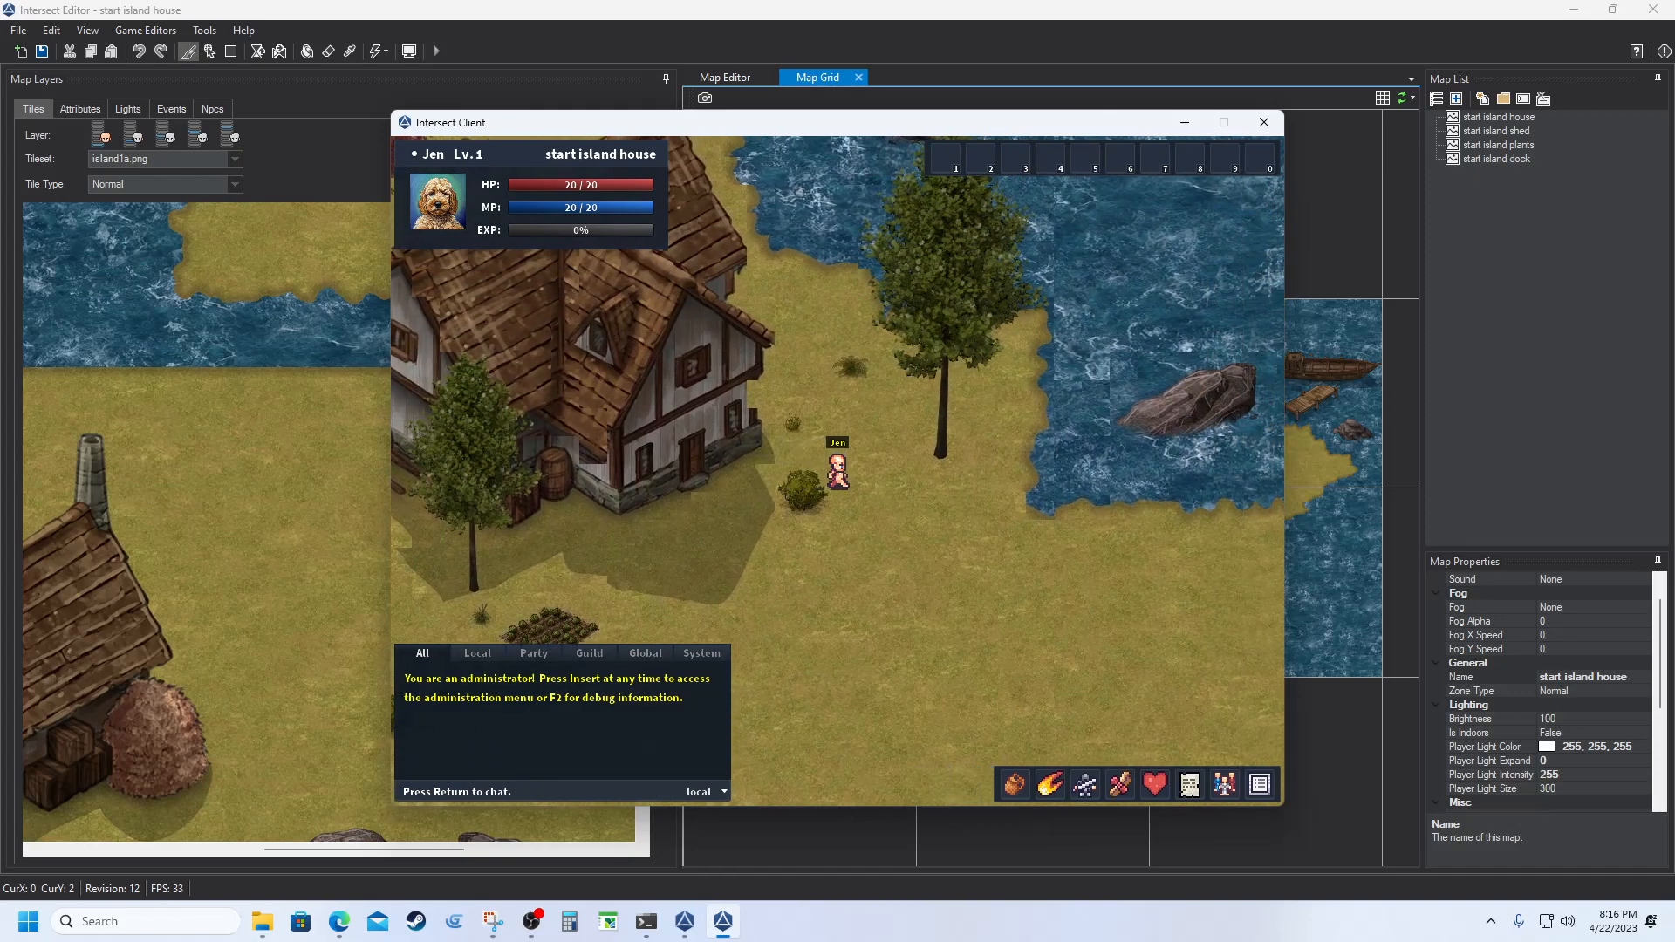
{"action": "key", "text": "a"}
{"action": "key", "text": "w"}
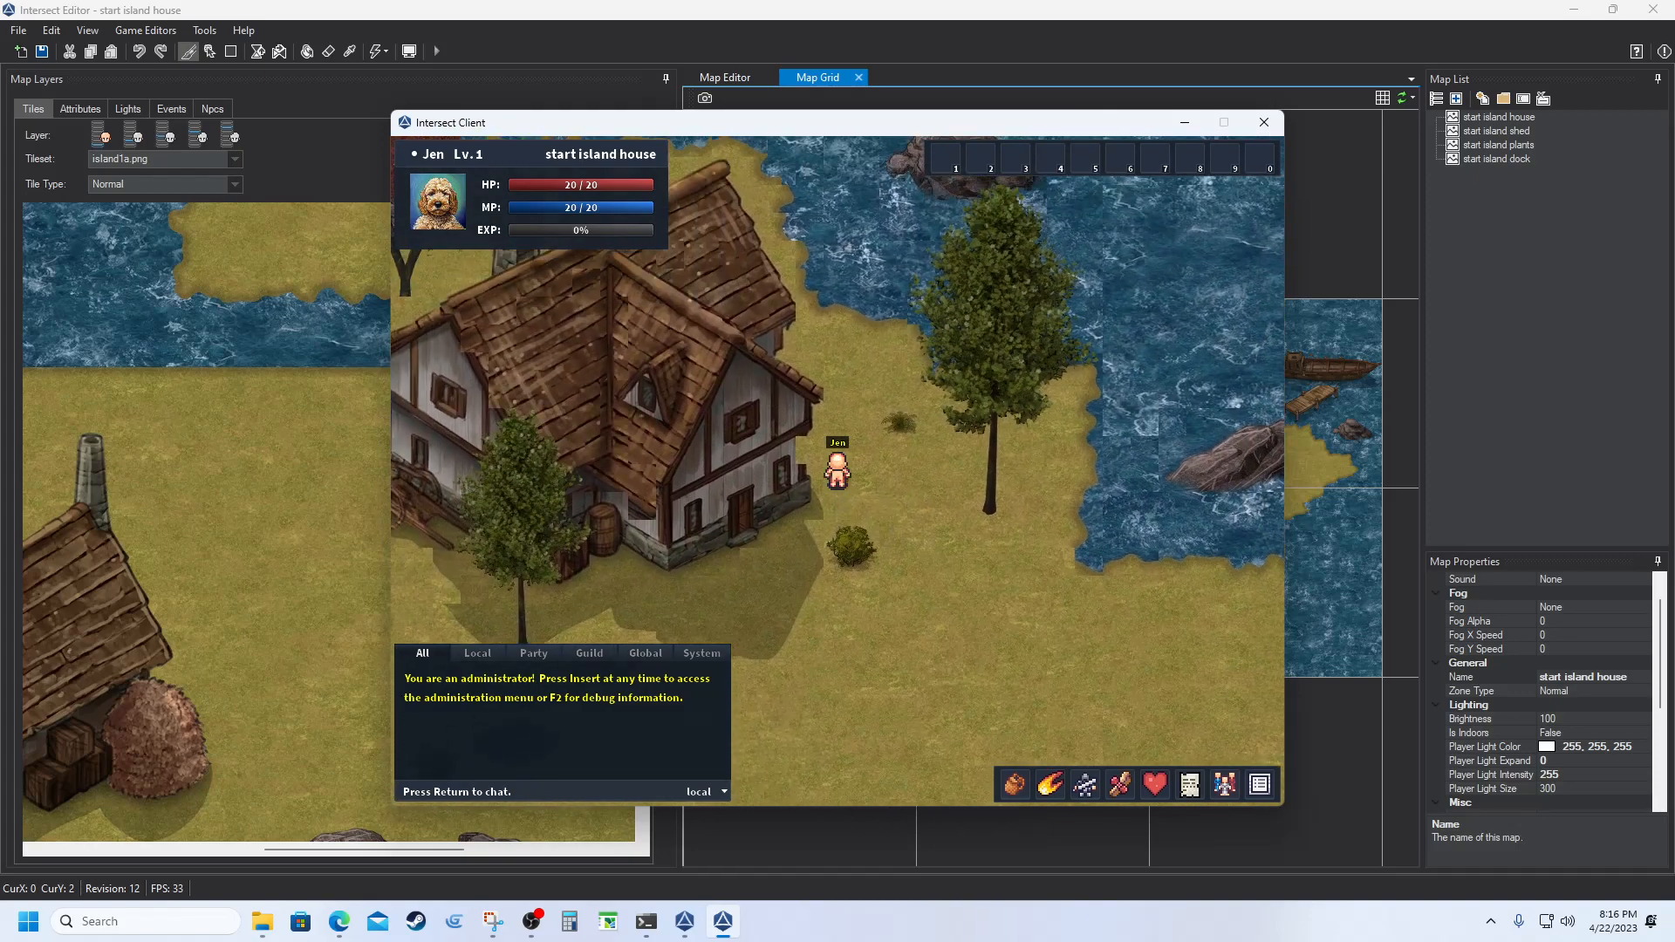
{"action": "key", "text": "s"}
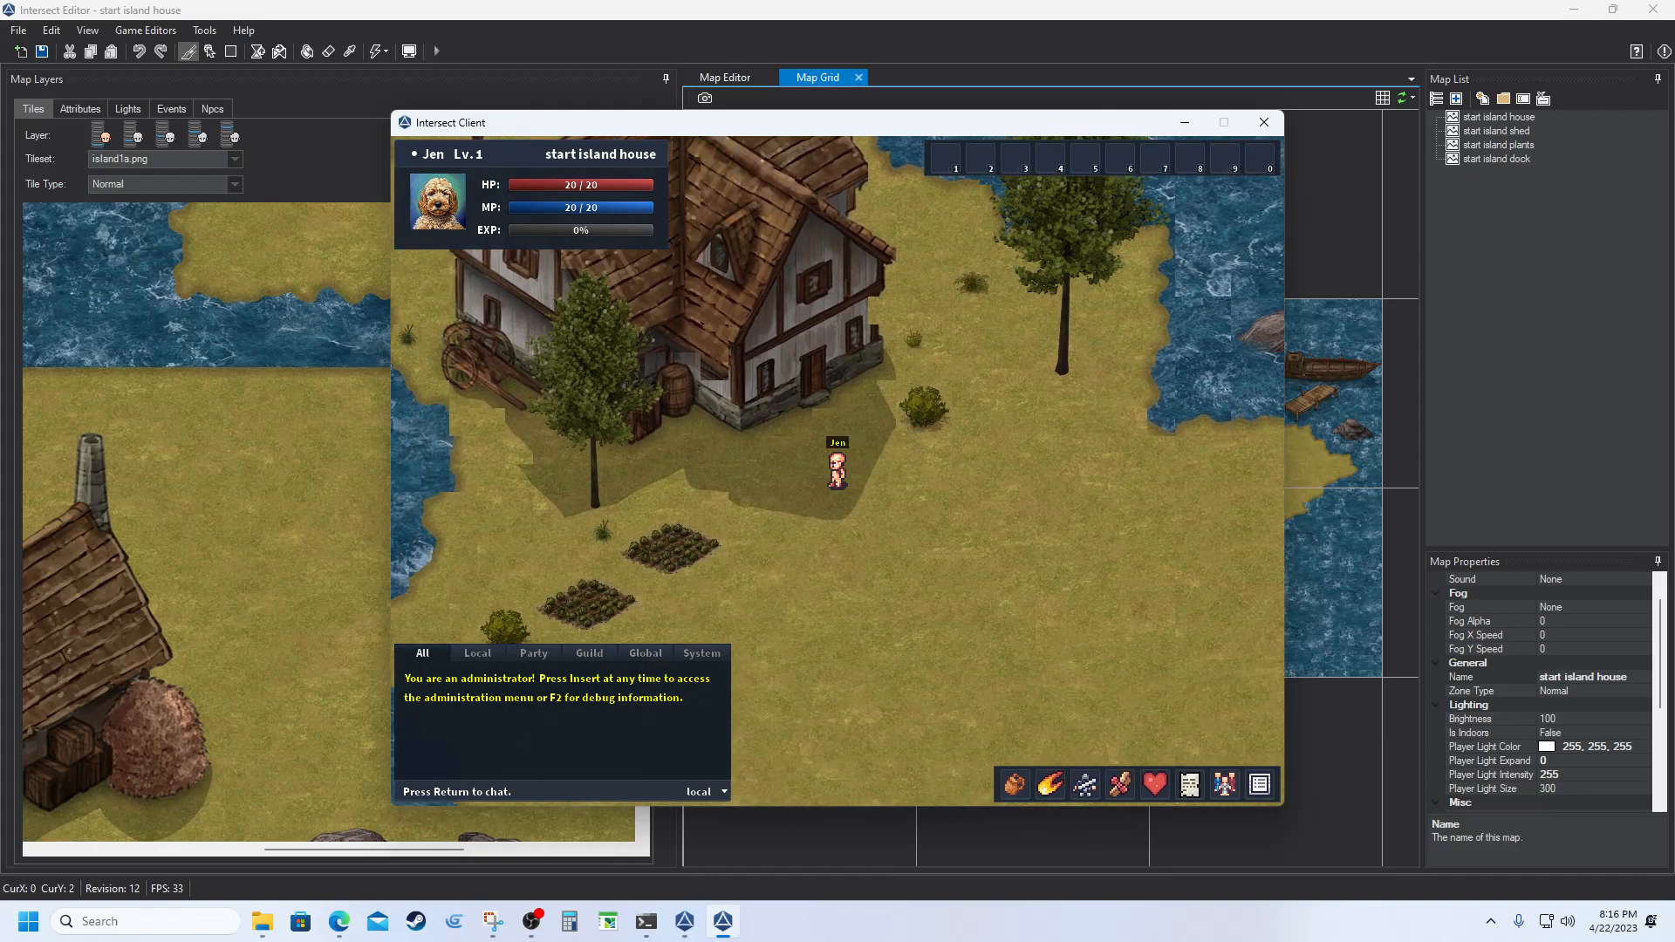
Walk the character up against the house's front wall, then southeast across the yard to just below the bush
{"action": "key", "text": "w"}
{"action": "key", "text": "a"}
{"action": "key", "text": "s"}
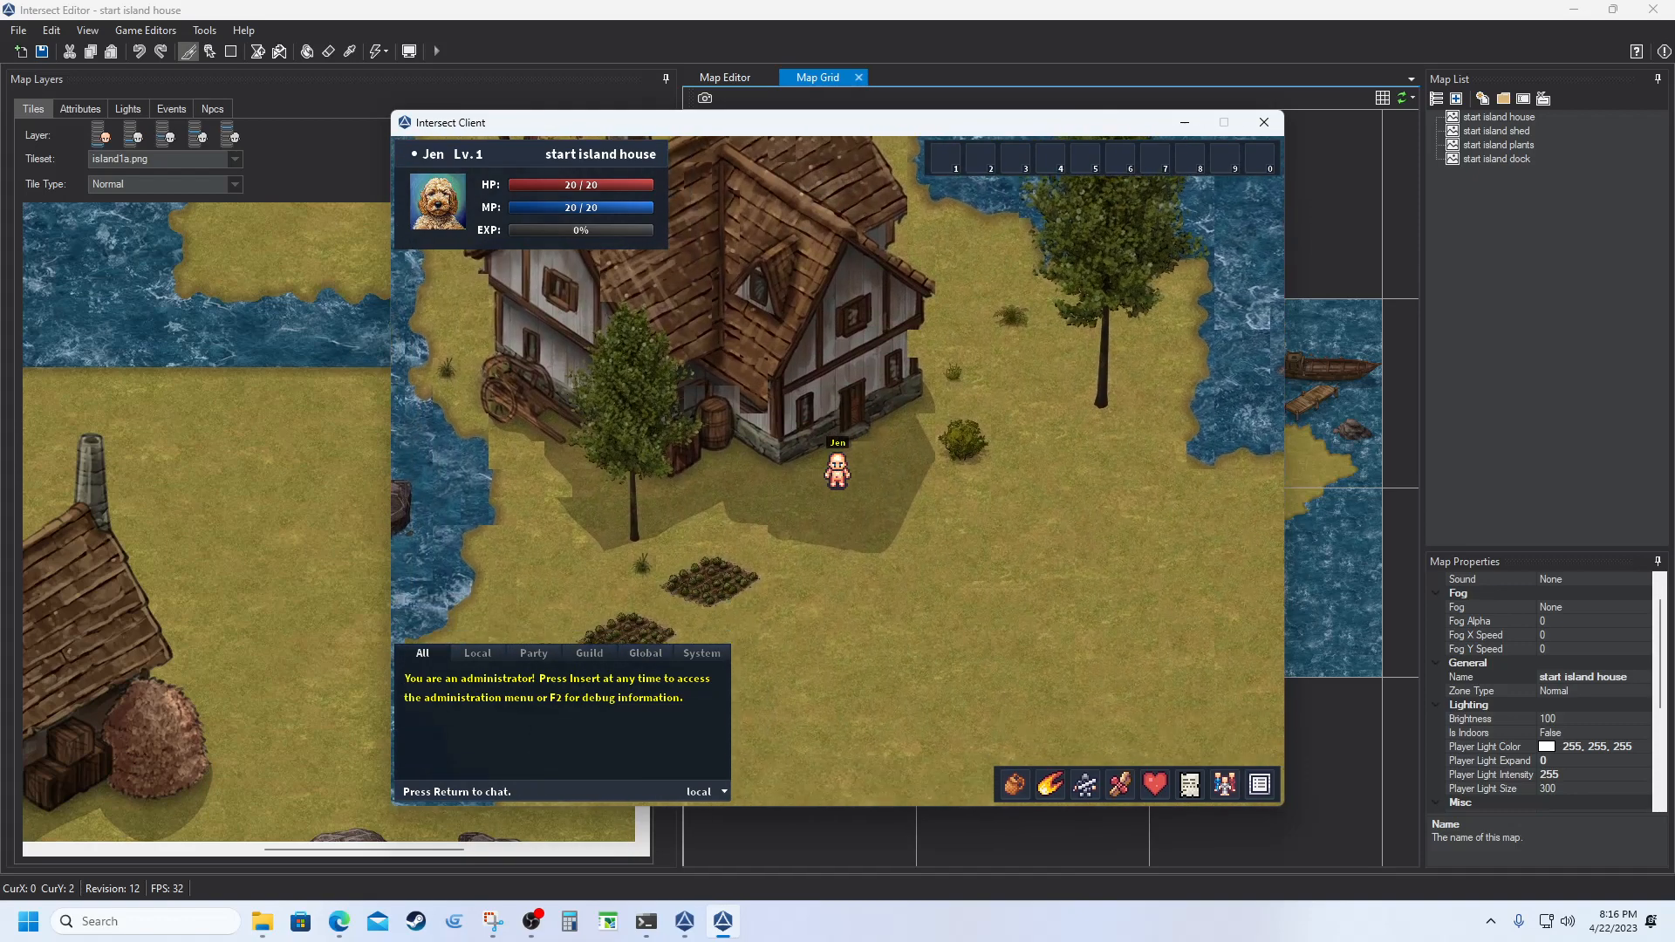
{"action": "key", "text": "d"}
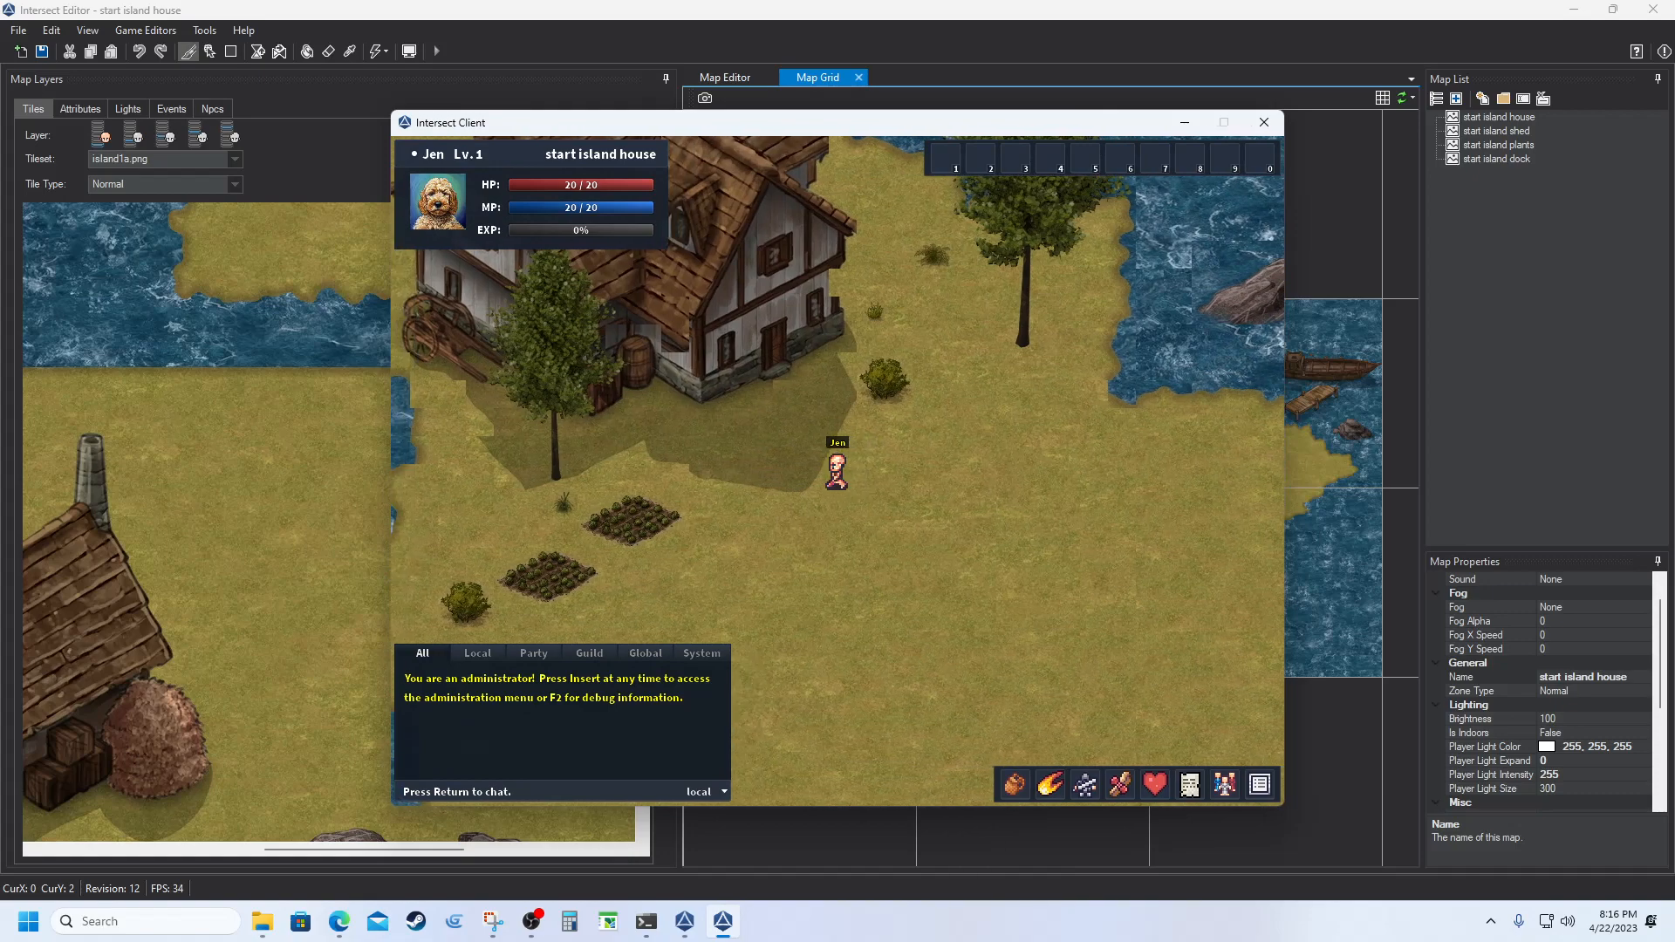
{"action": "key", "text": "s"}
{"action": "key", "text": "d"}
{"action": "key", "text": "w"}
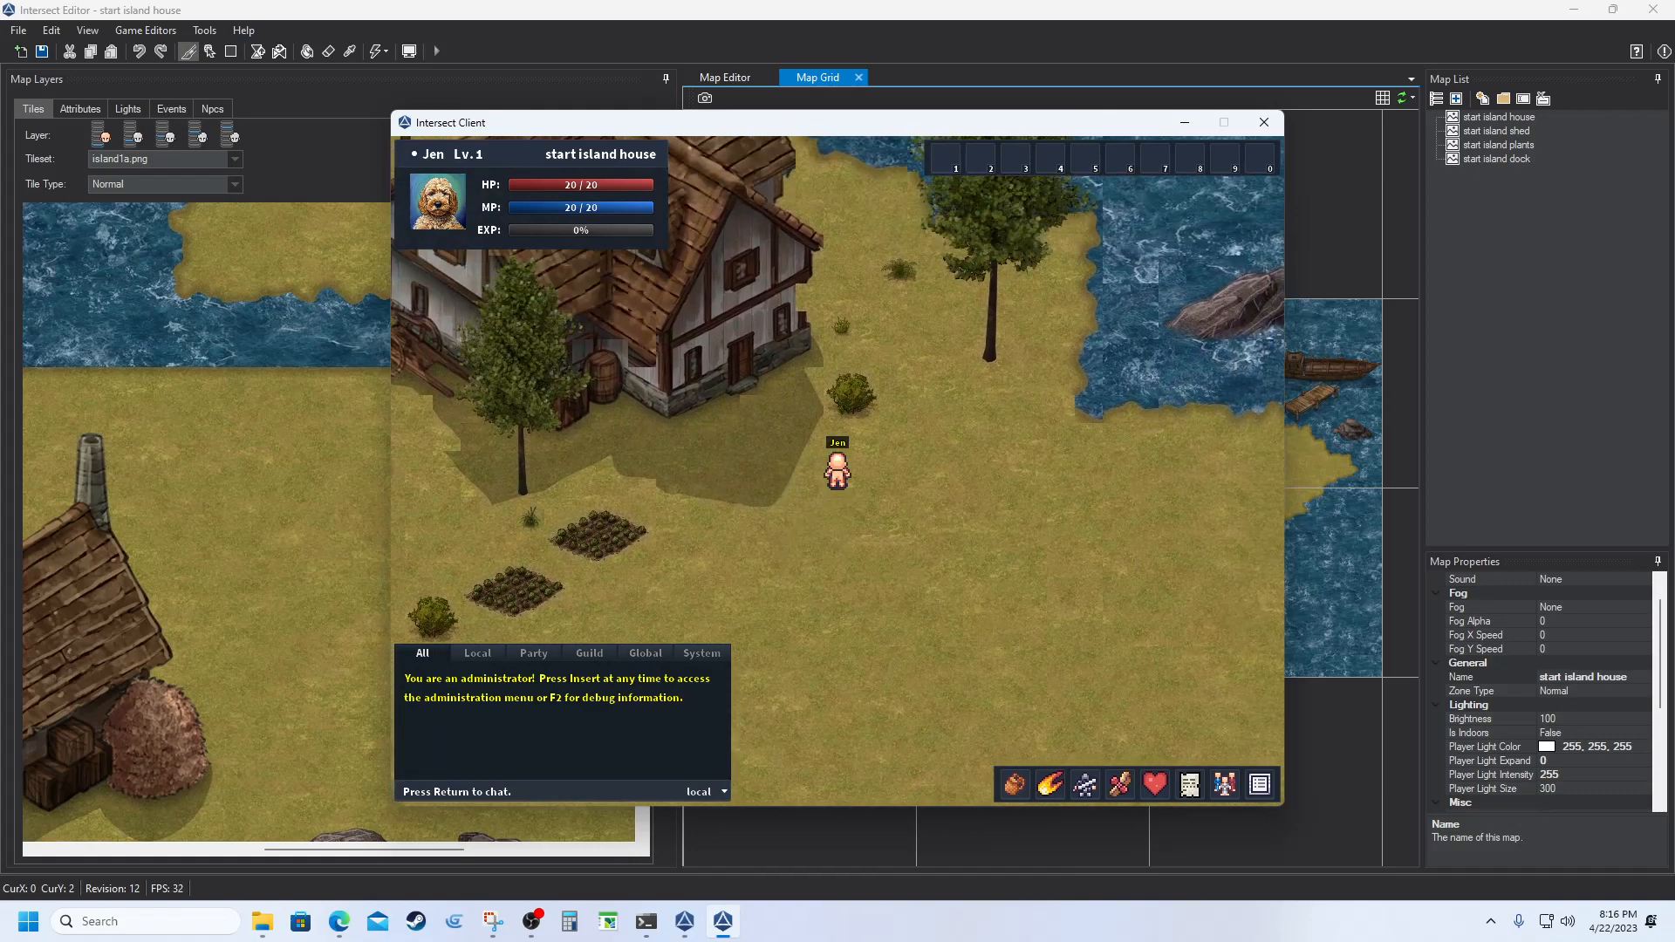
Walk the character east below the tall tree and back around the bush beside the house, then target the character
{"action": "key", "text": "d"}
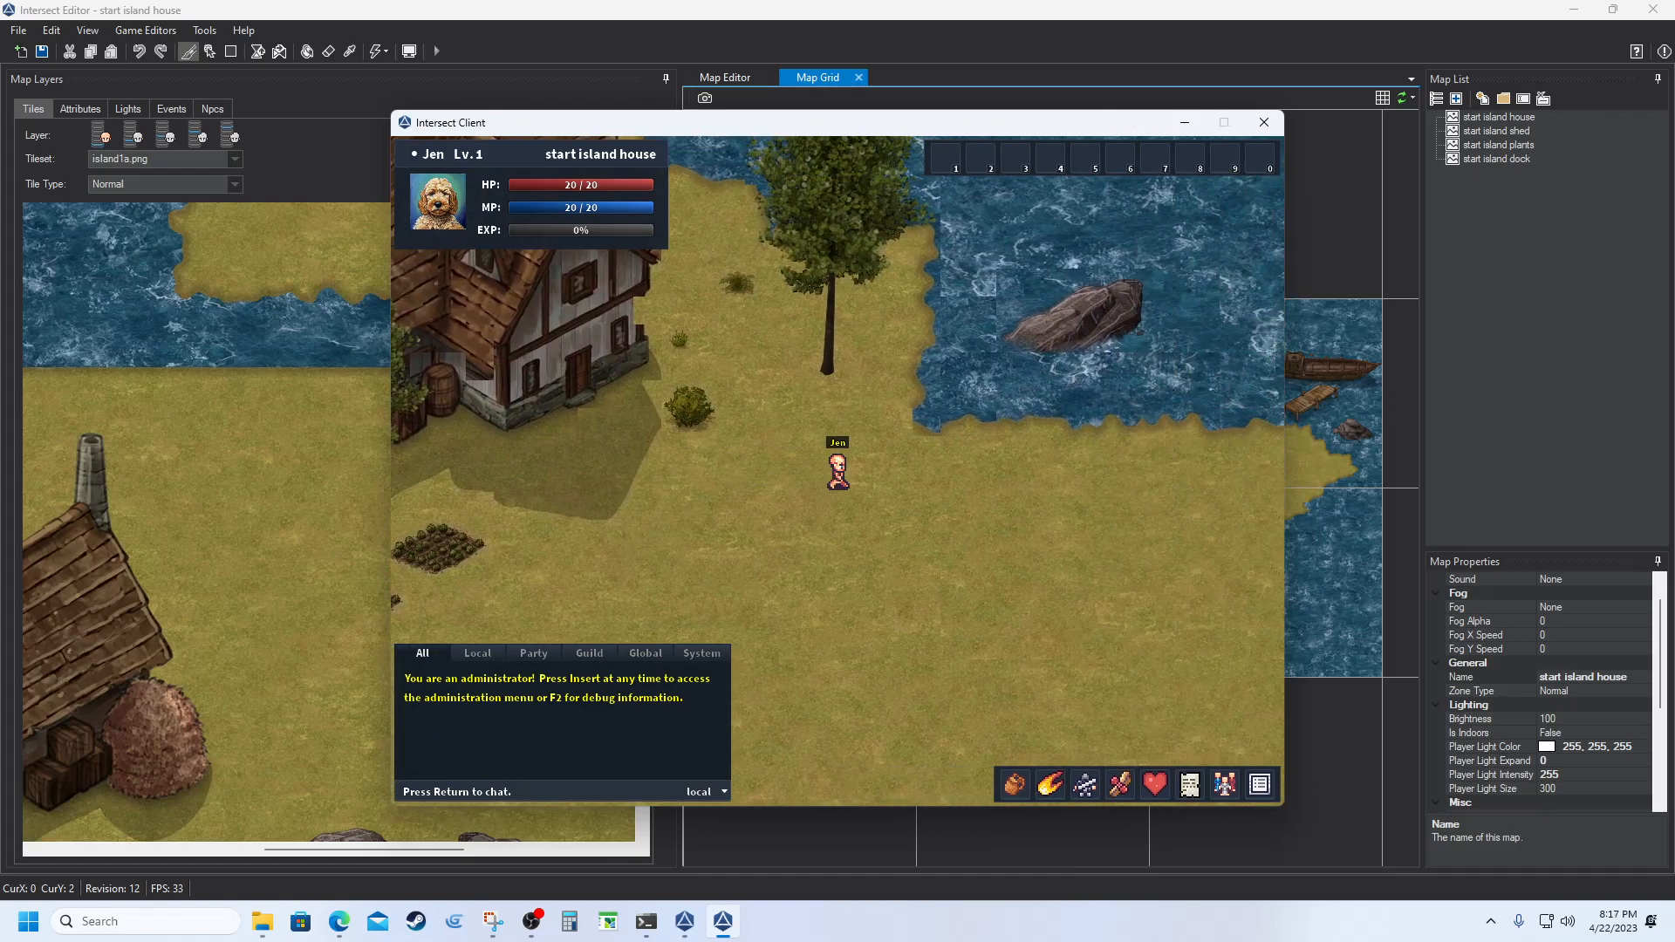
{"action": "key", "text": "a"}
{"action": "key", "text": "w"}
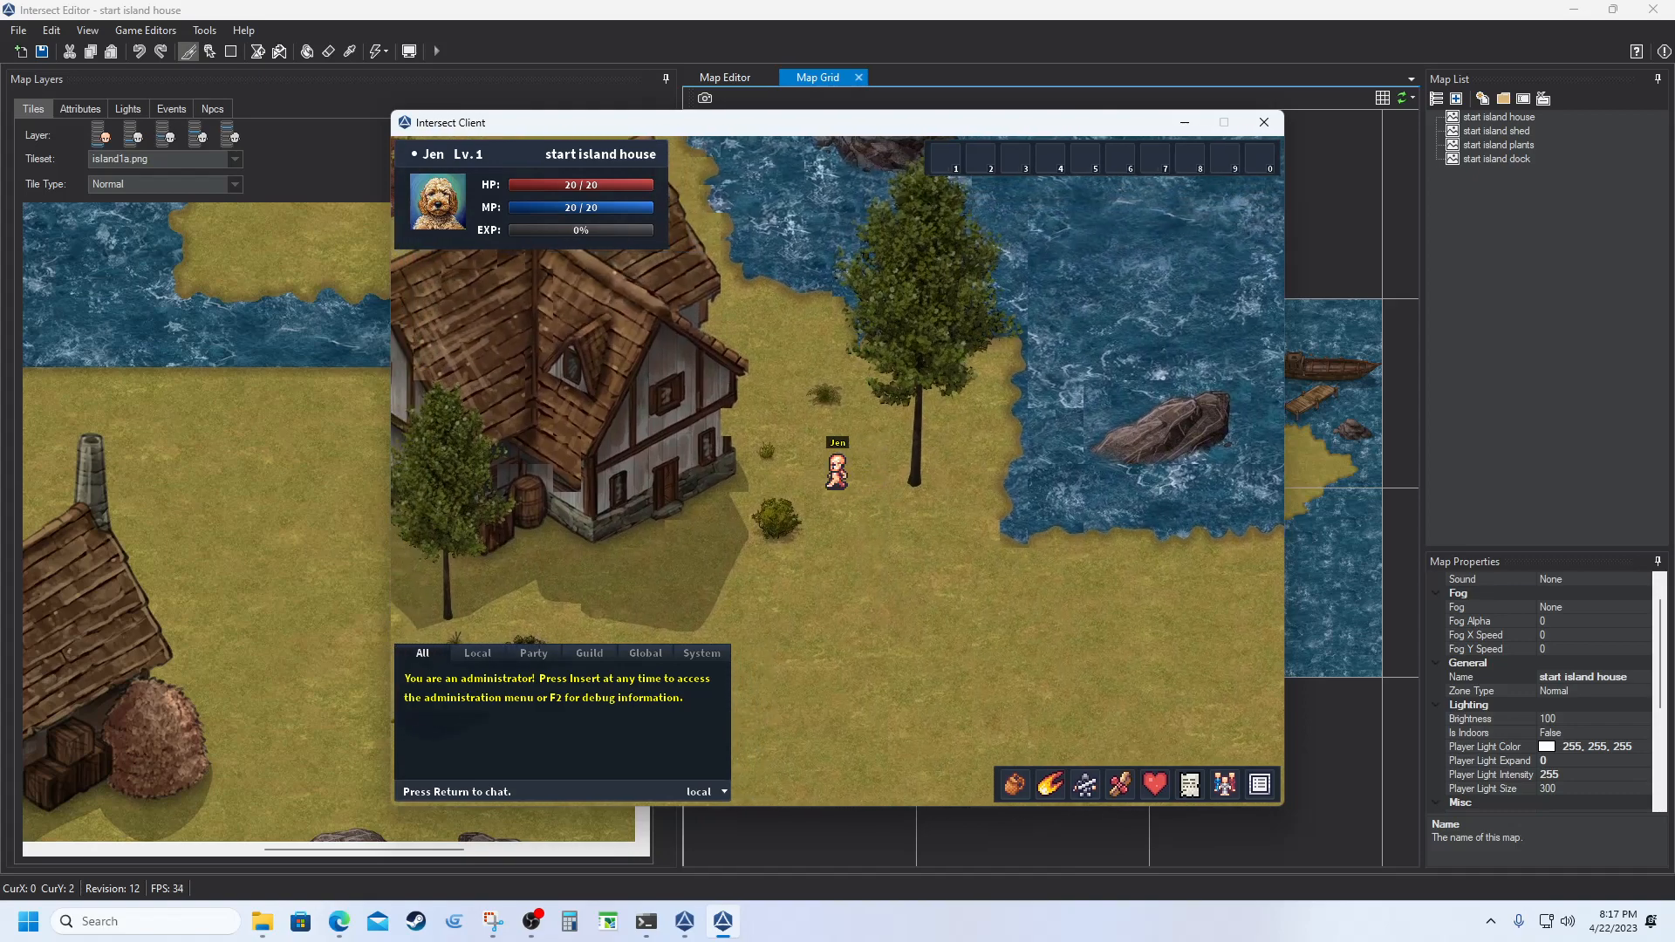
{"action": "key", "text": "a"}
{"action": "key", "text": "s"}
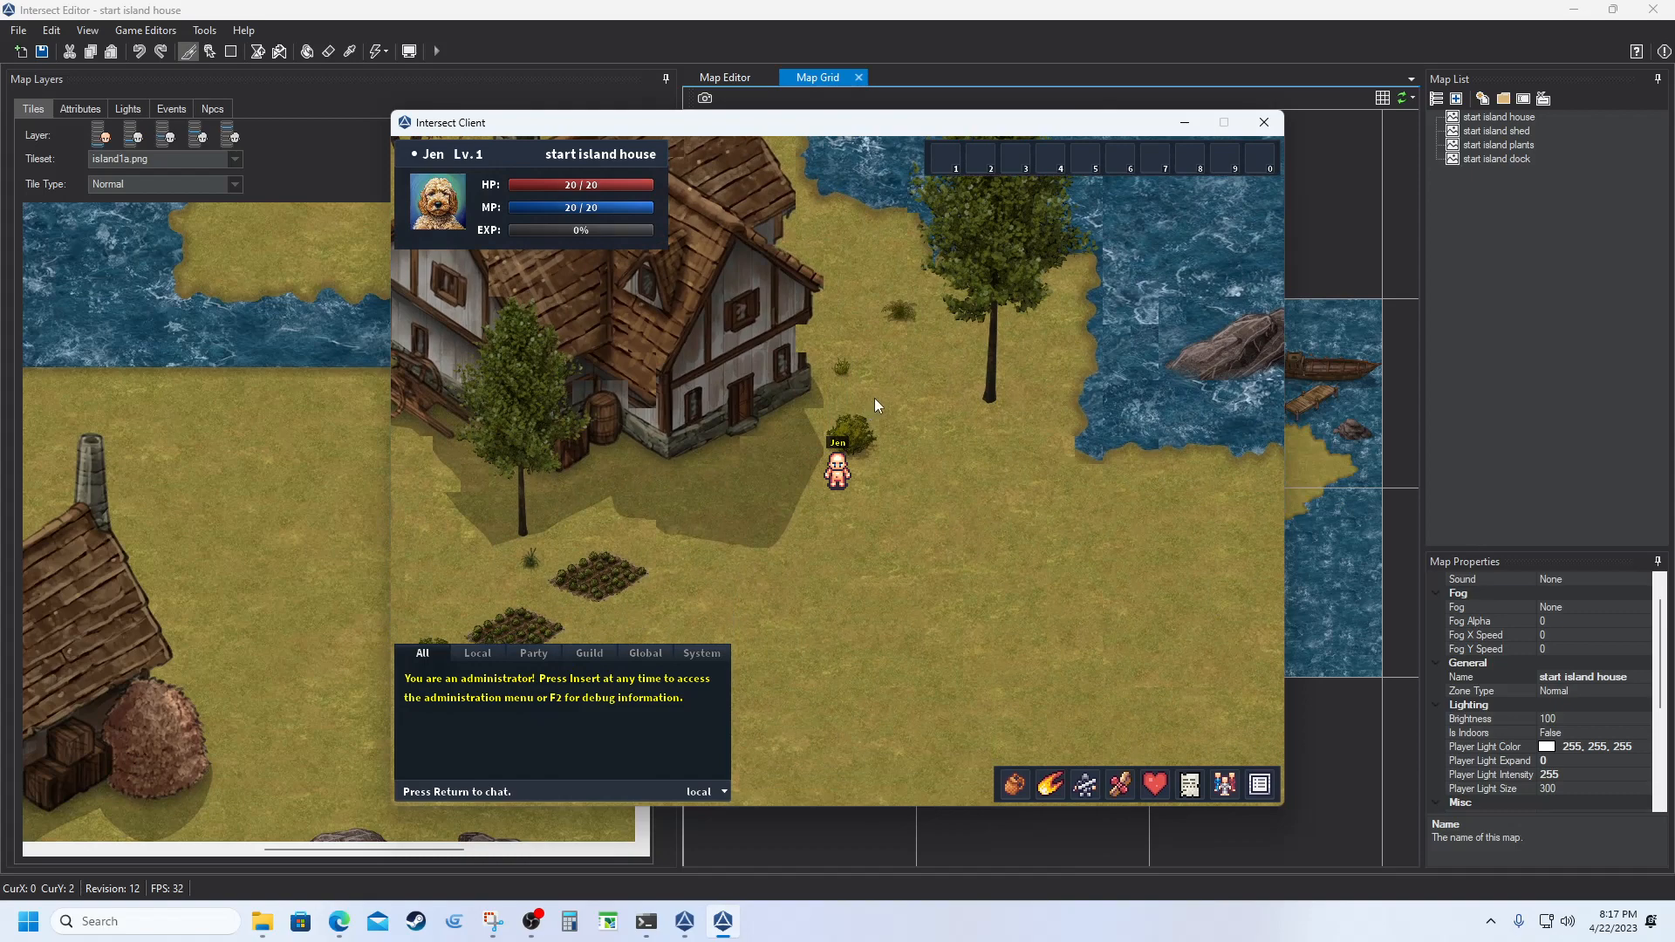
{"action": "key", "text": "w"}
{"action": "left_click", "coordinate": [839, 471]}
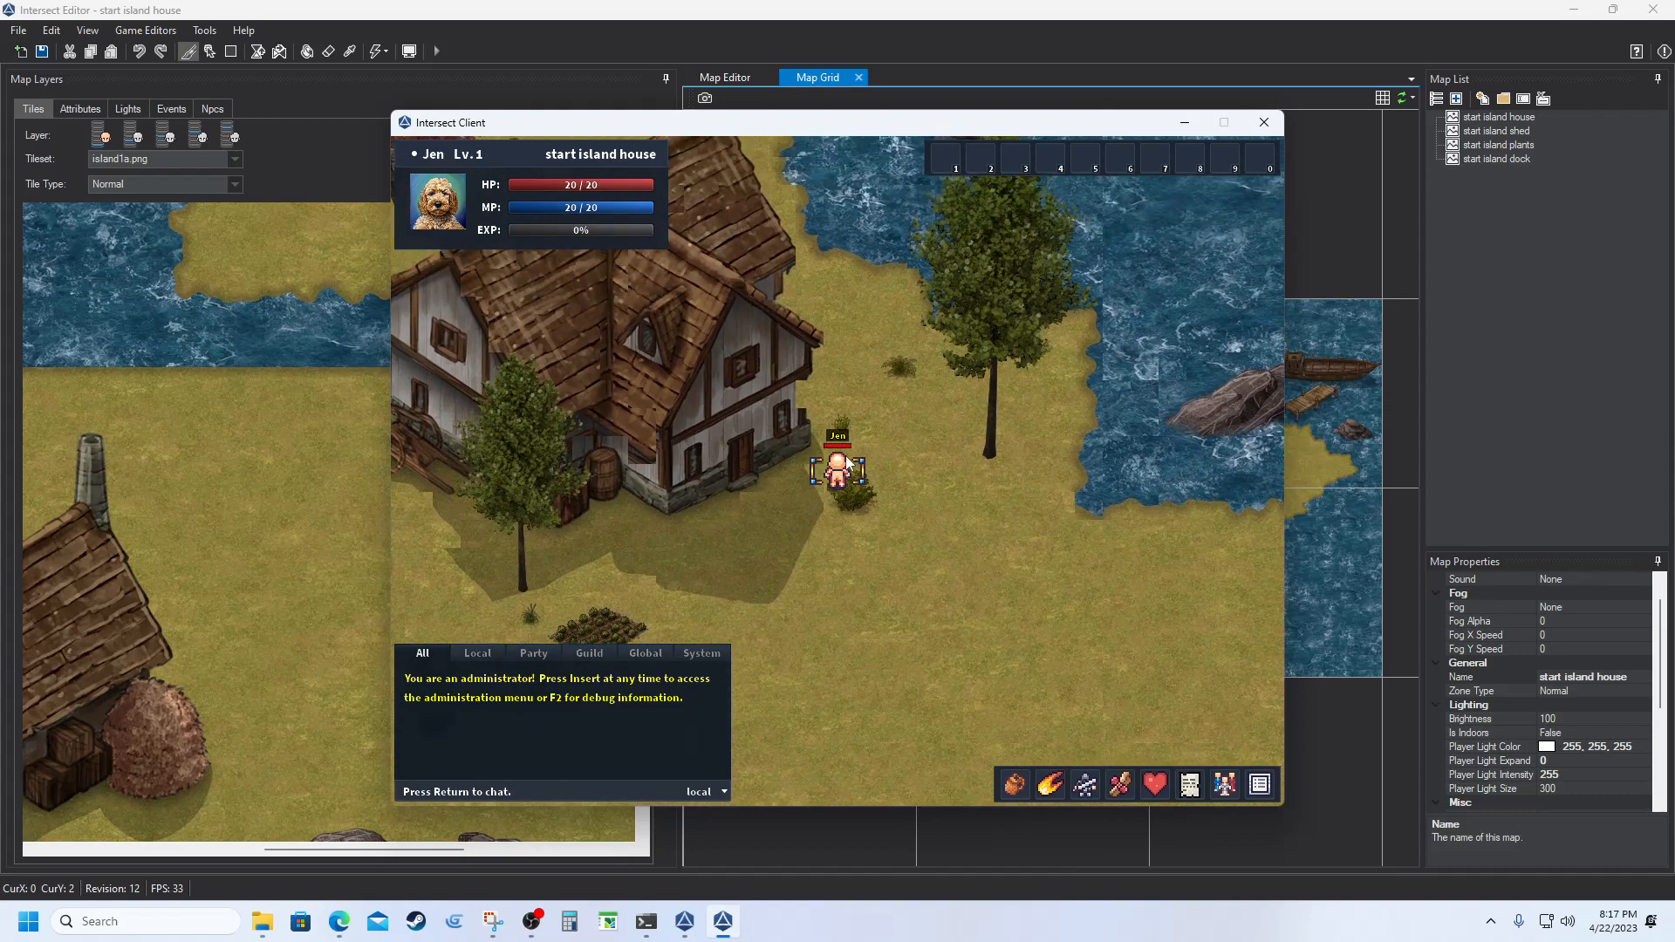